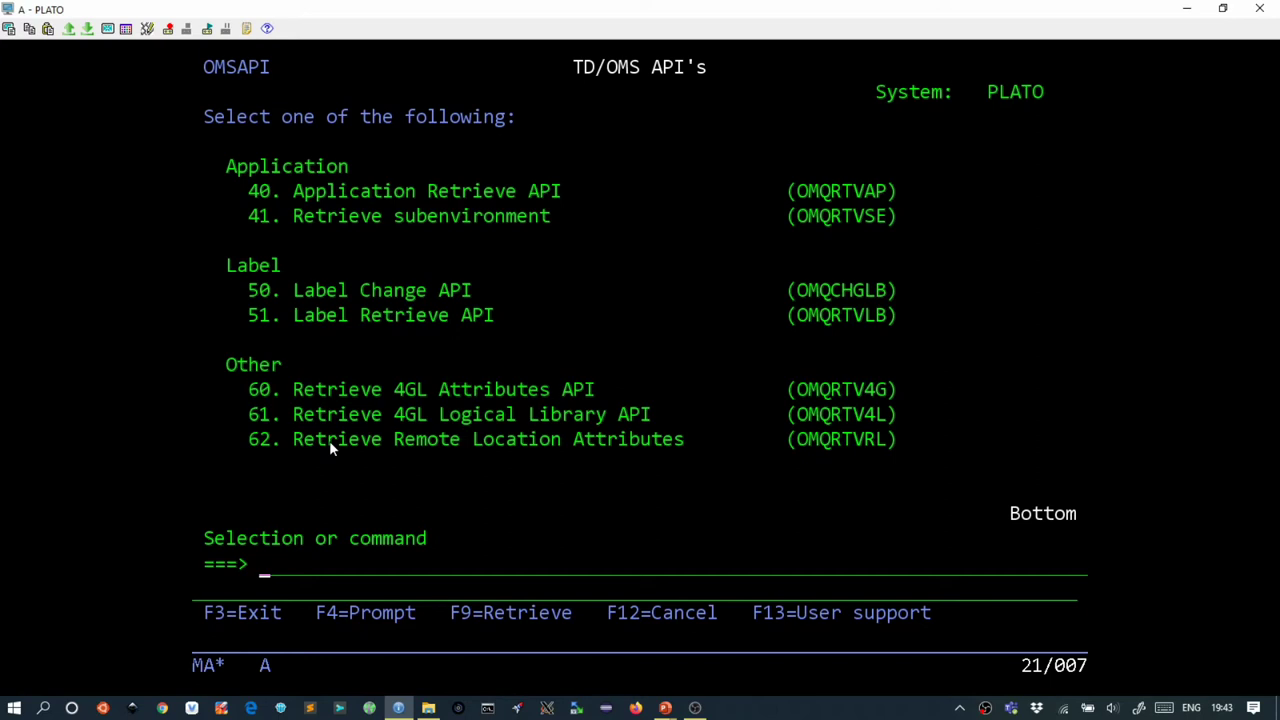
# Step: Run the OMQCHGLB label API with action code *ADD
pyautogui.write('omq')
pyautogui.write('chglb')
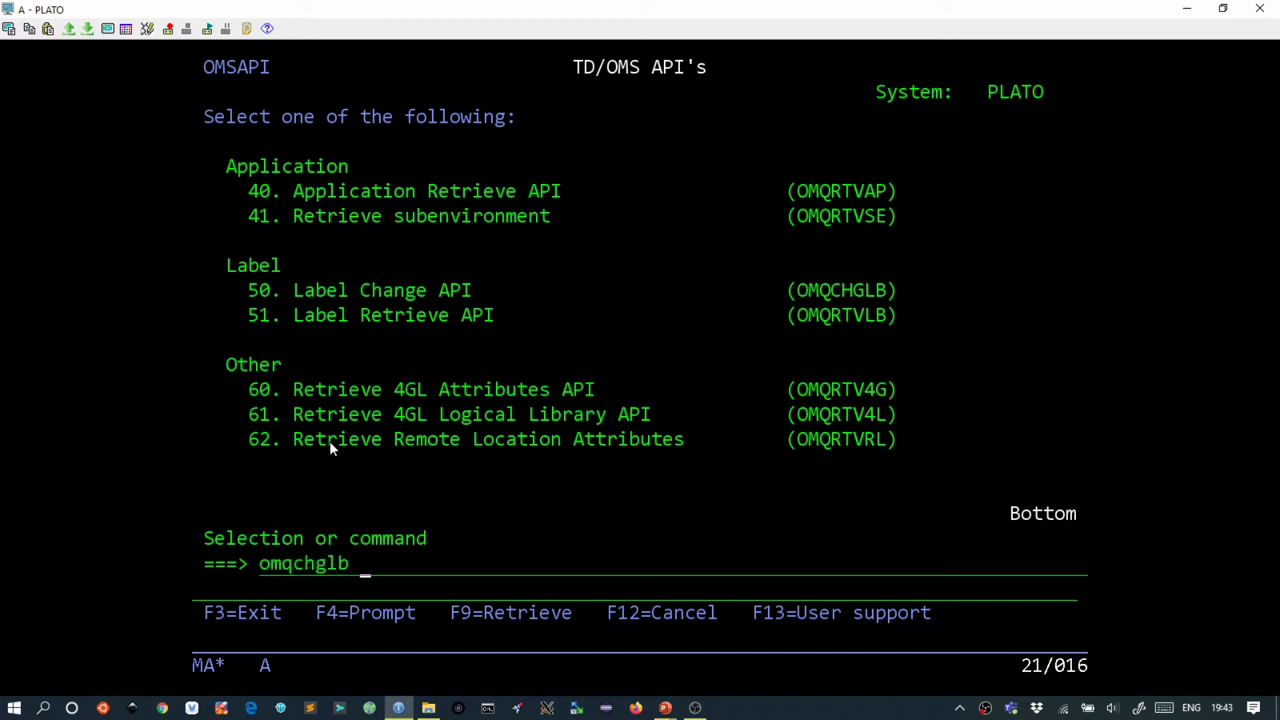
pyautogui.press('Return')
pyautogui.write('*a')
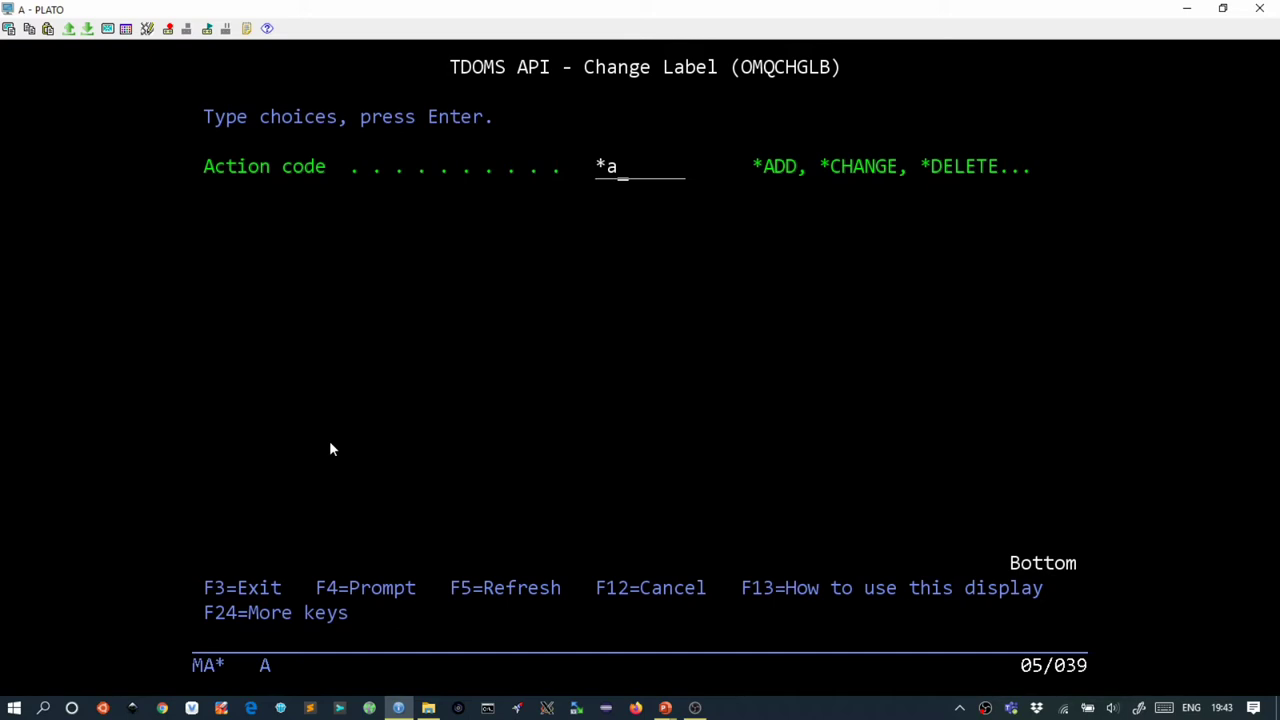
pyautogui.write('dd')
pyautogui.press('Return')
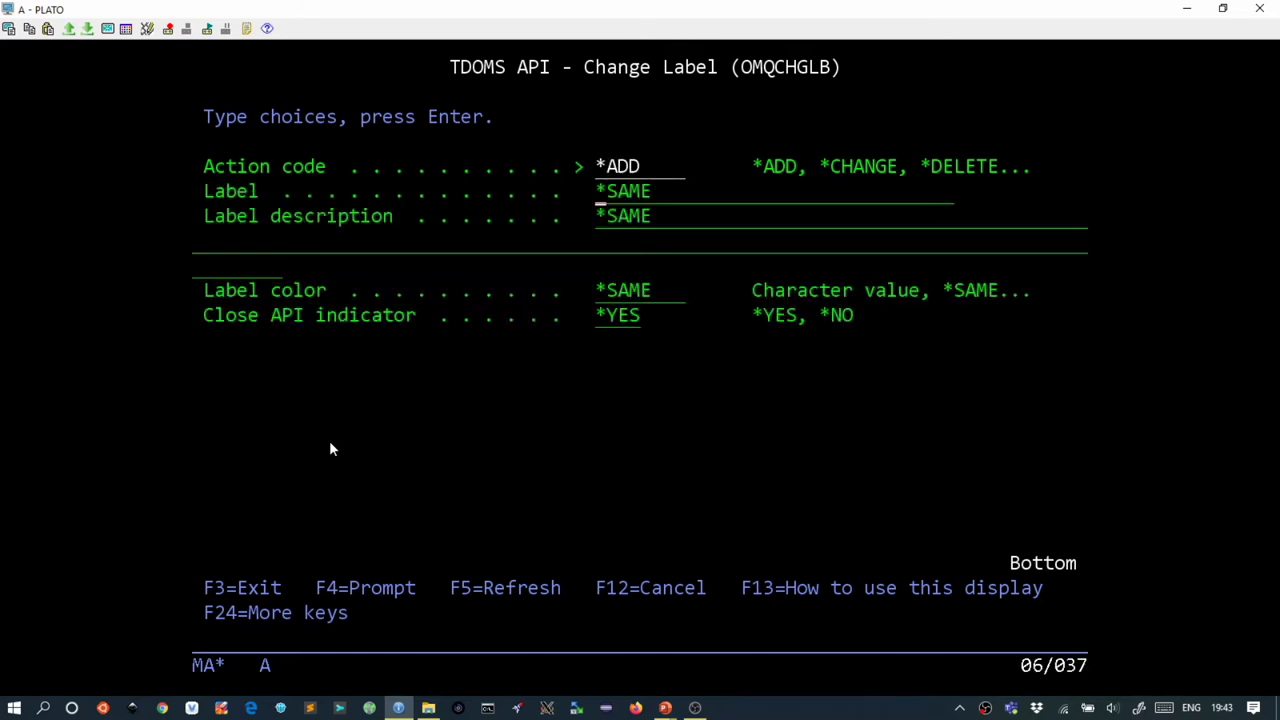
# Step: Submit label 'Version 12' with description 'Label for version 2' and colour *blue
pyautogui.write('Version')
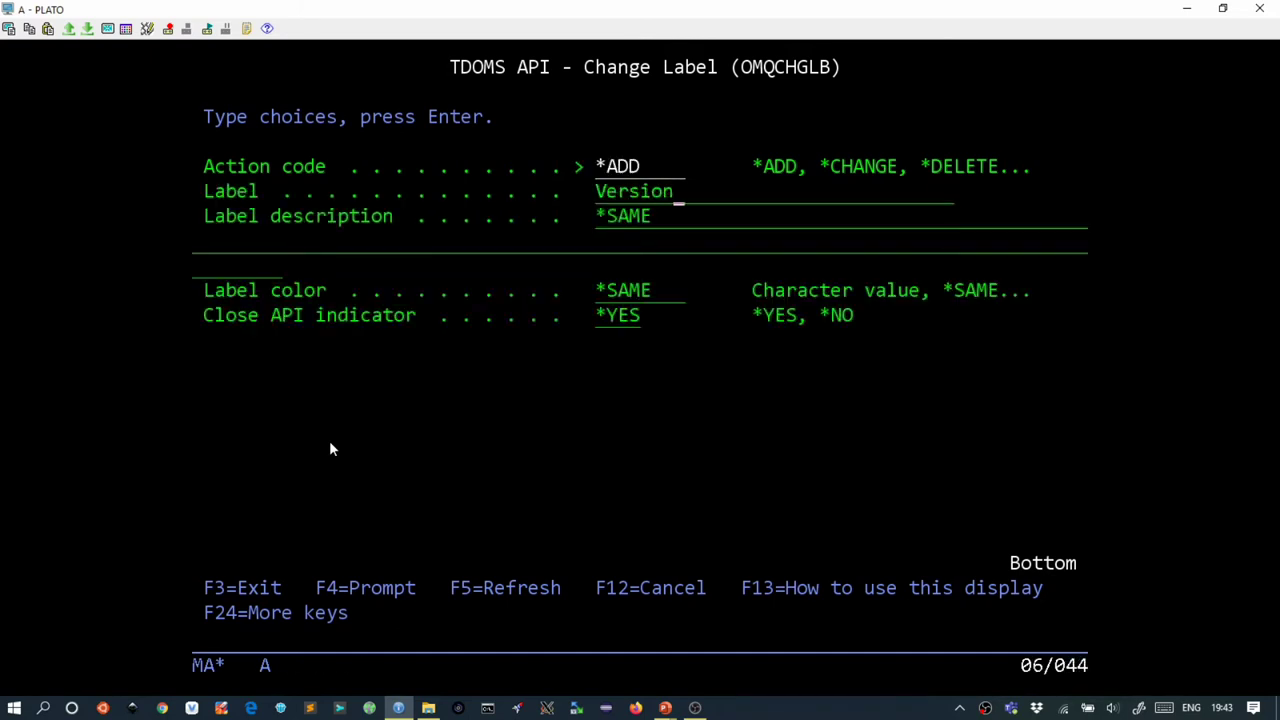
pyautogui.write(' 12')
pyautogui.press('Tab')
pyautogui.write('Label ')
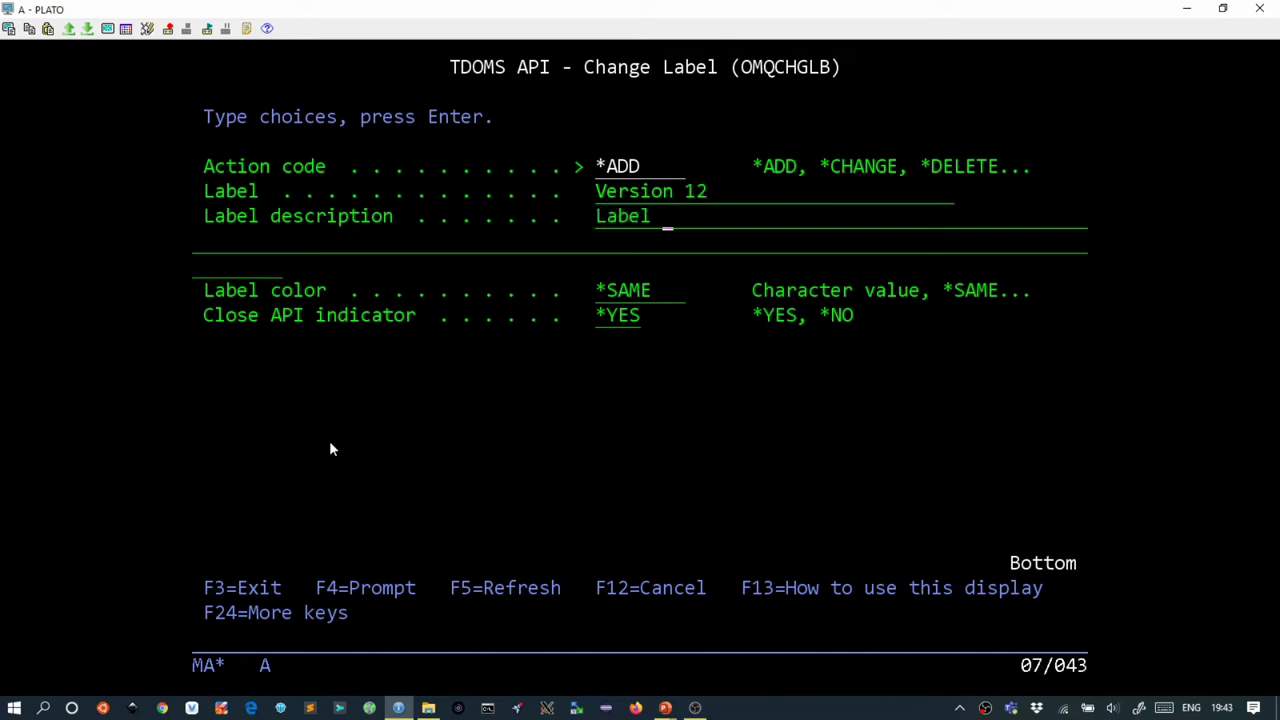
pyautogui.write('vor')
pyautogui.press('BackSpace')
pyautogui.press('BackSpace')
pyautogui.press('BackSpace')
pyautogui.write('f')
pyautogui.write('or version')
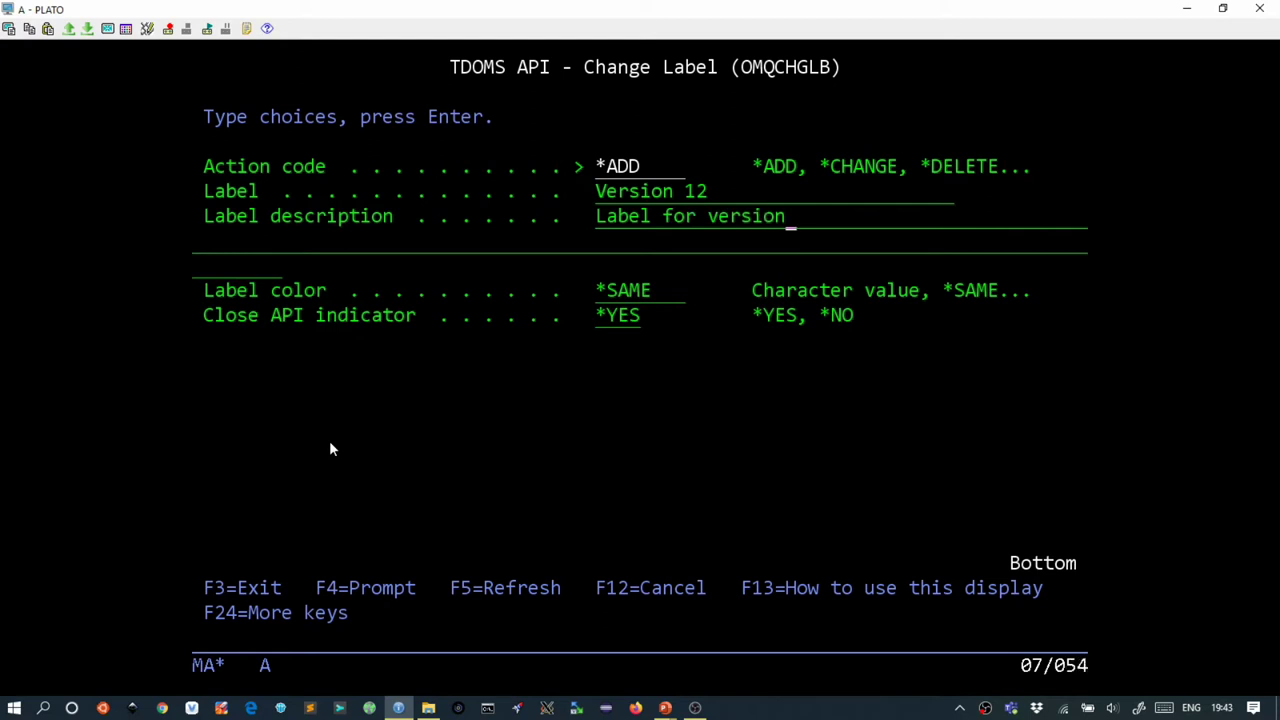
pyautogui.write(' 2')
pyautogui.press('Tab')
pyautogui.press('Right')
pyautogui.write('bl')
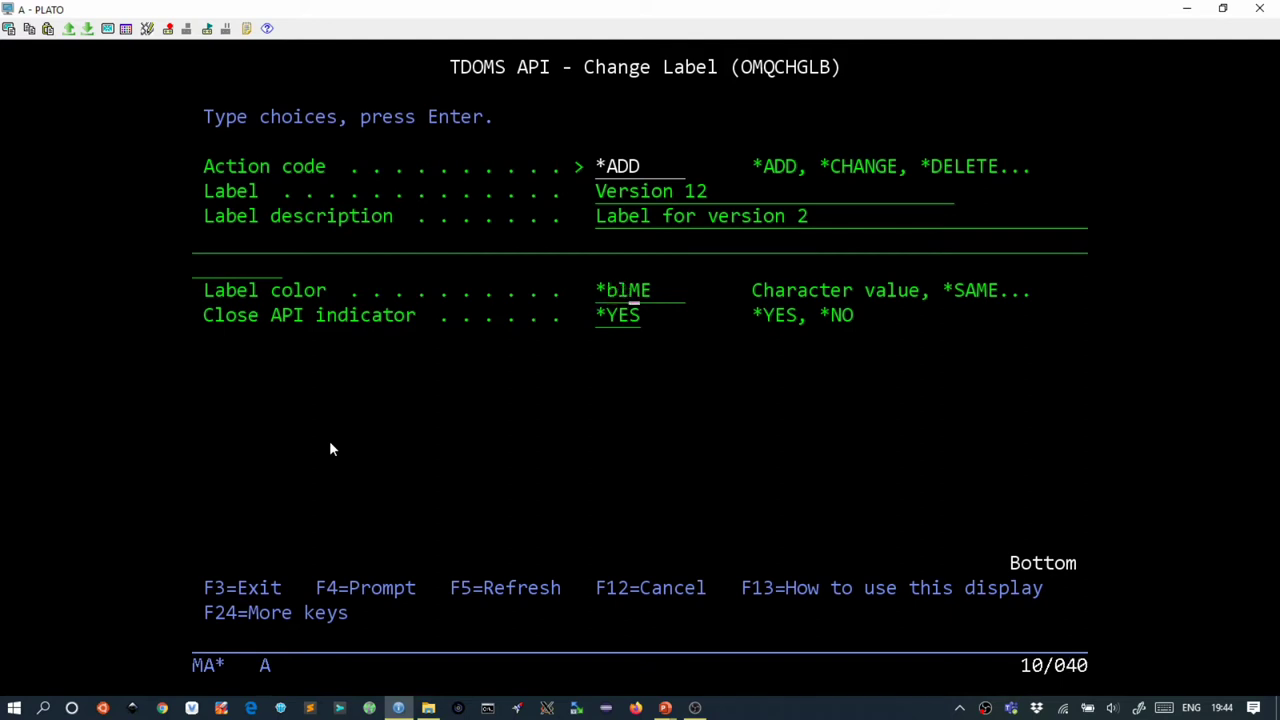
pyautogui.write('ue')
pyautogui.press('Return')
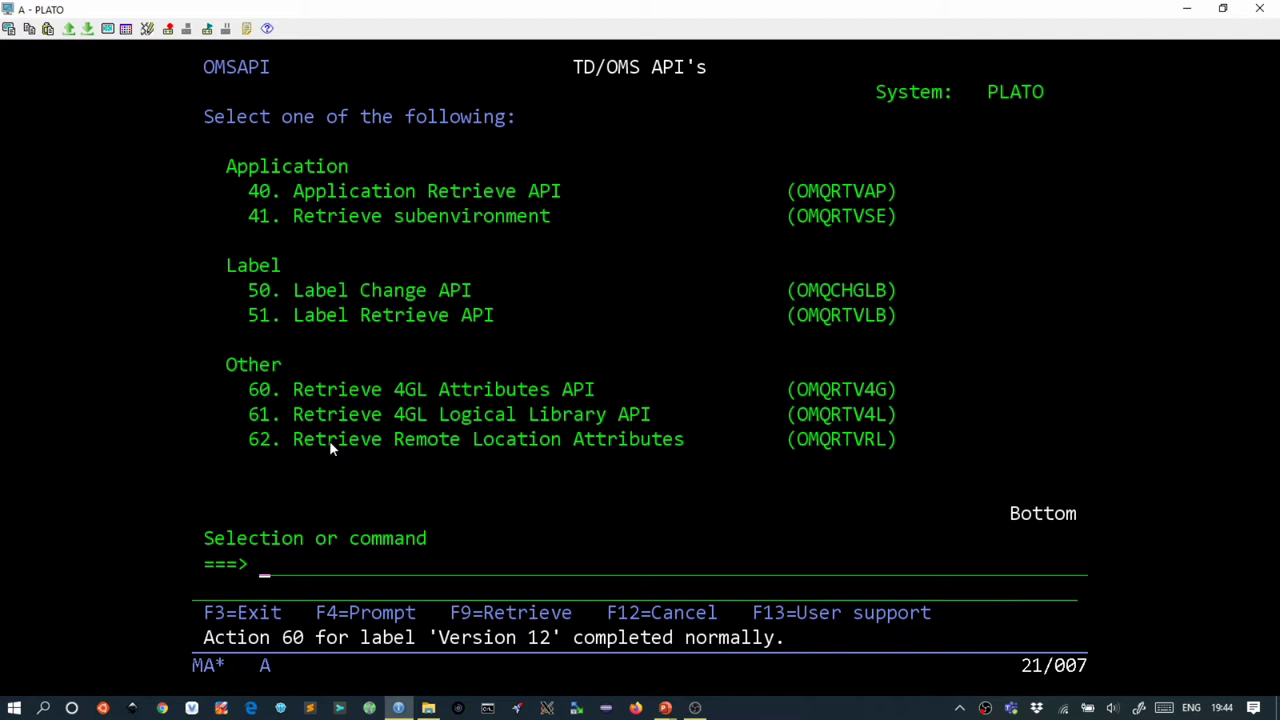
# Step: Go from Work Management into Object Maintenance for application XMP
pyautogui.press('F12')
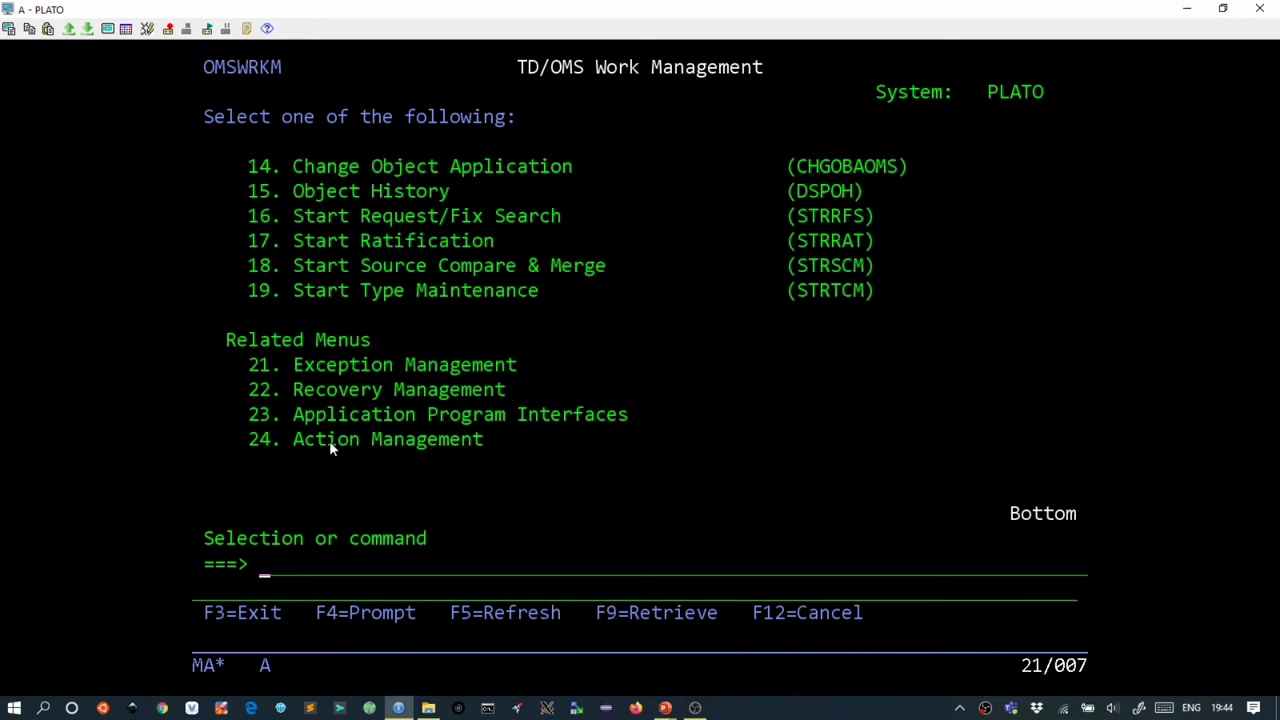
pyautogui.press('F12')
pyautogui.write('3')
pyautogui.press('Return')
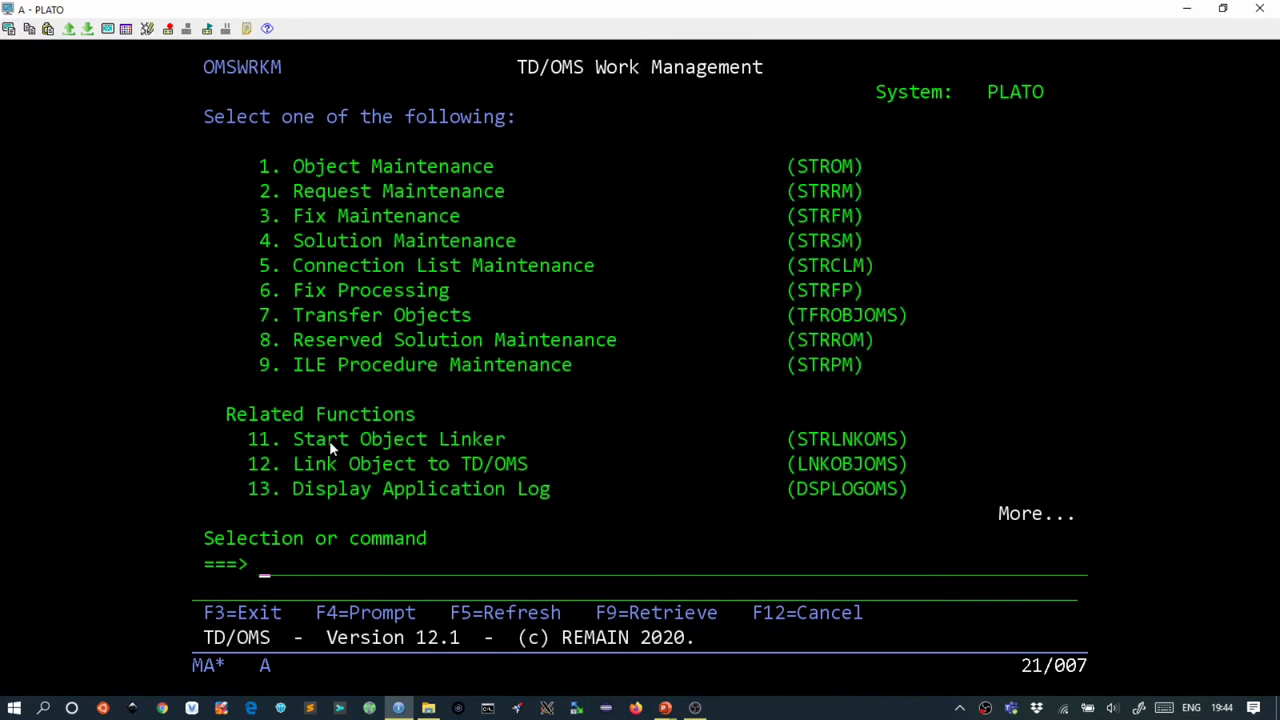
pyautogui.write('1')
pyautogui.press('Return')
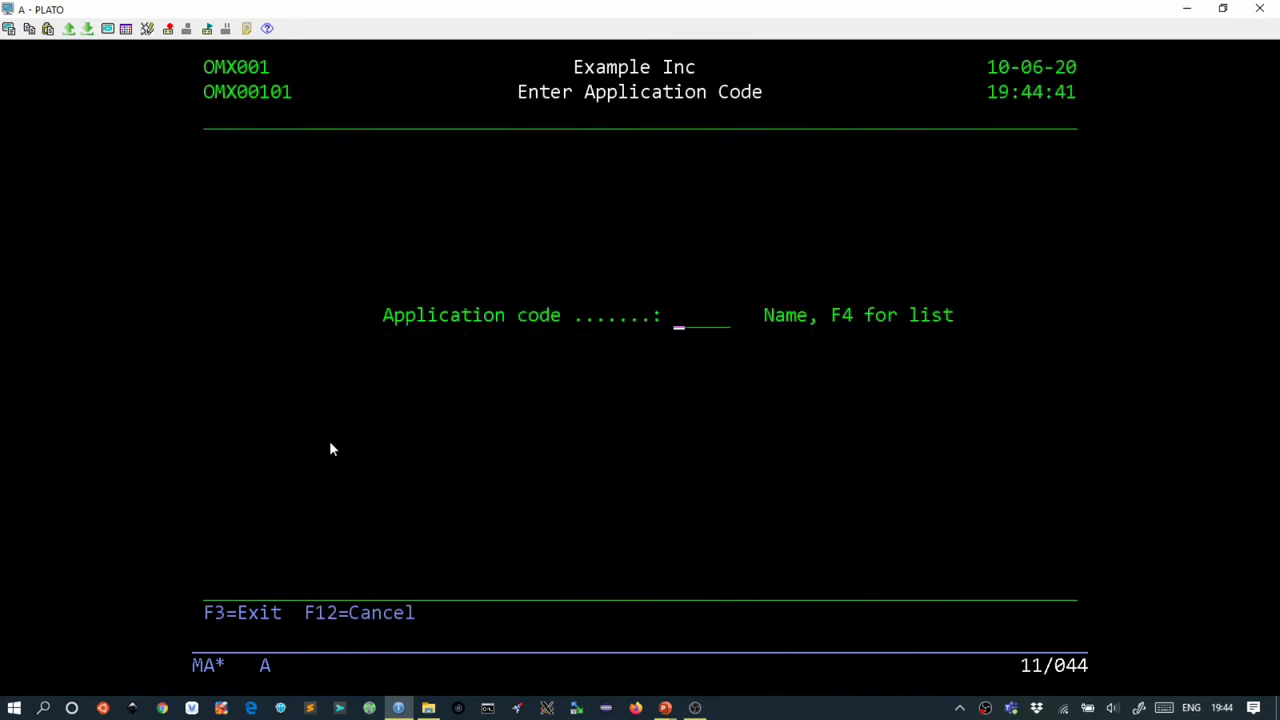
pyautogui.write('XM')
pyautogui.write('P')
pyautogui.press('Return')
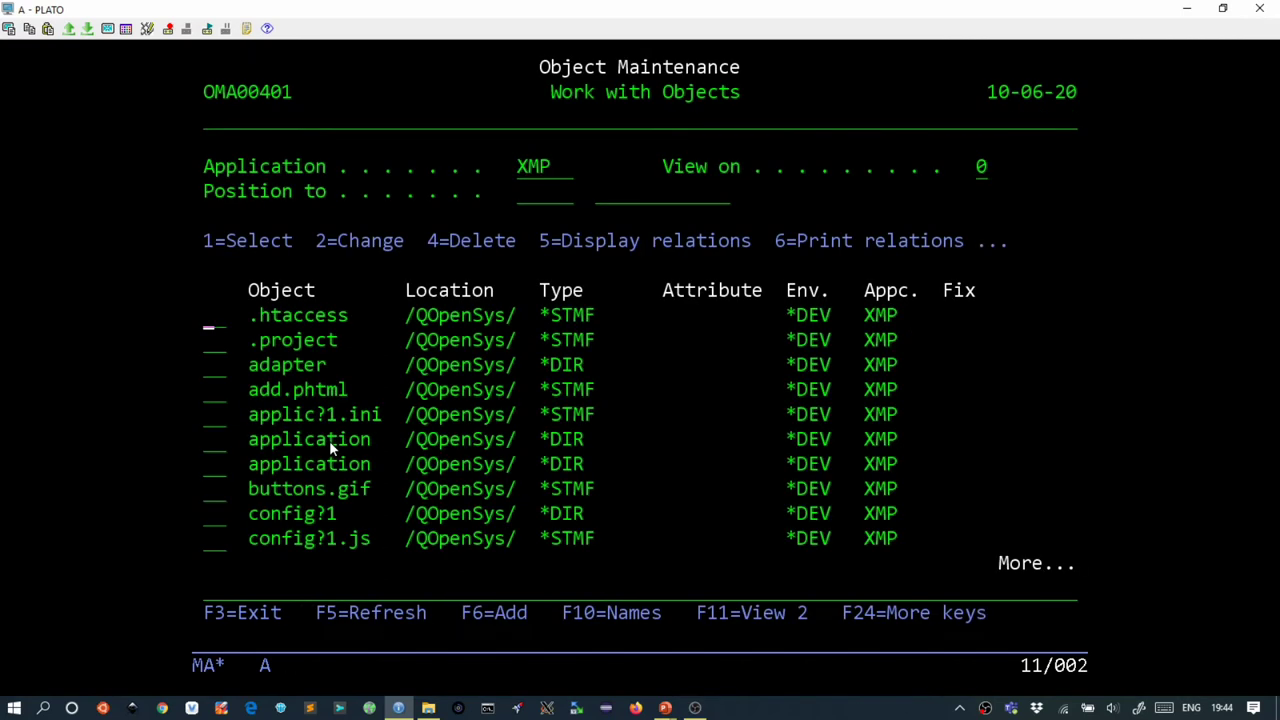
# Step: Position to *PRD objects and open option 40=Label on REMAINHD *PNLGRP
pyautogui.hotkey('shift', 'Tab')
pyautogui.hotkey('shift', 'Tab')
pyautogui.write('*PR')
pyautogui.press('Return')
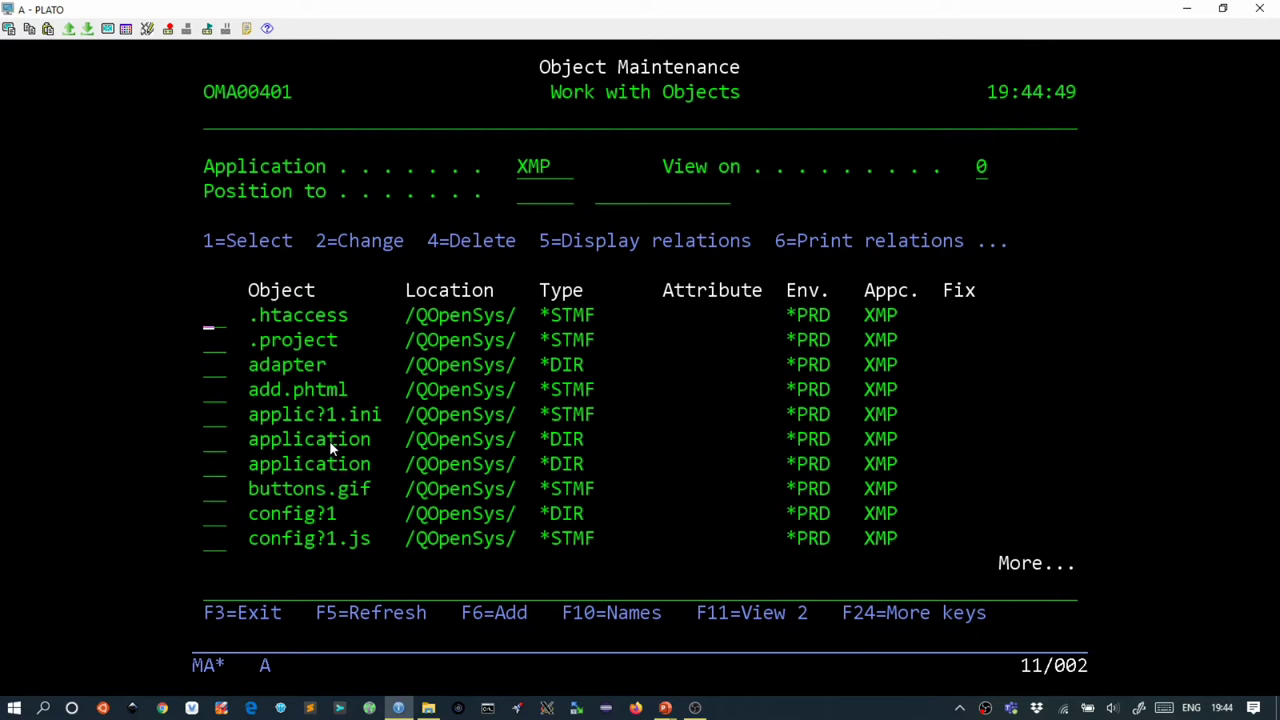
pyautogui.press('pagedown')
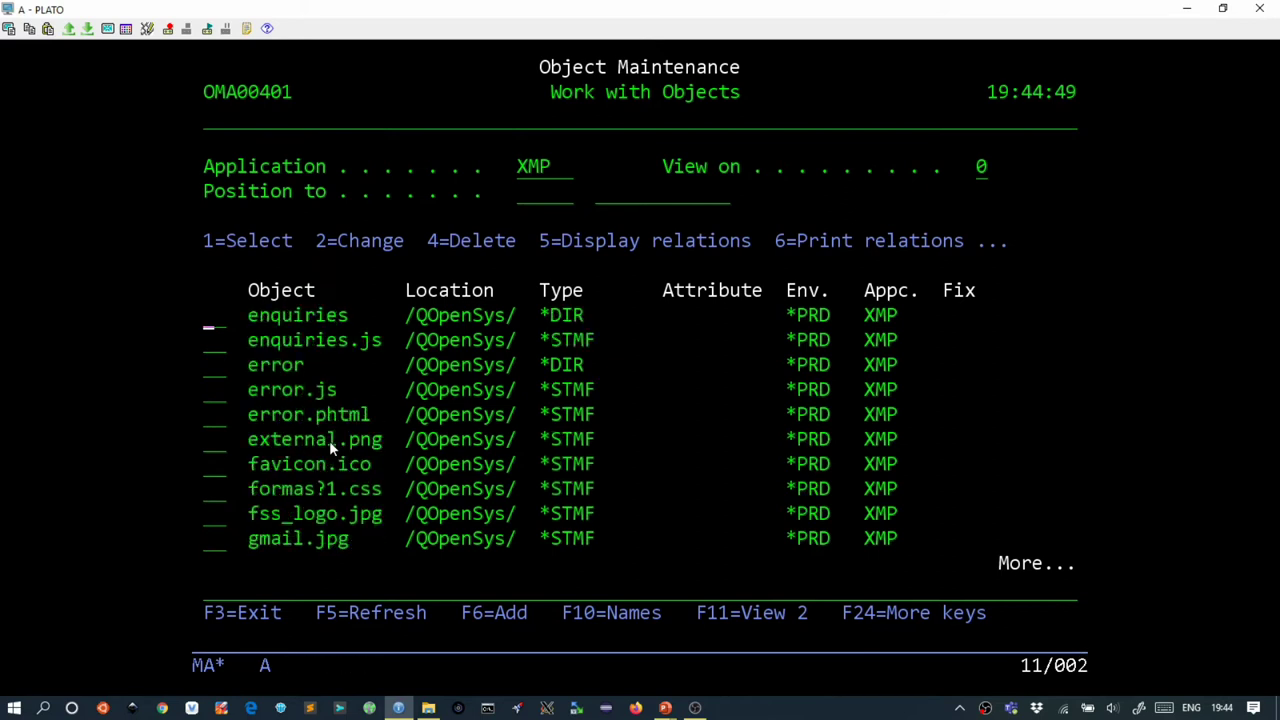
pyautogui.press('pagedown')
pyautogui.press('pagedown')
pyautogui.hotkey('shift', 'Tab')
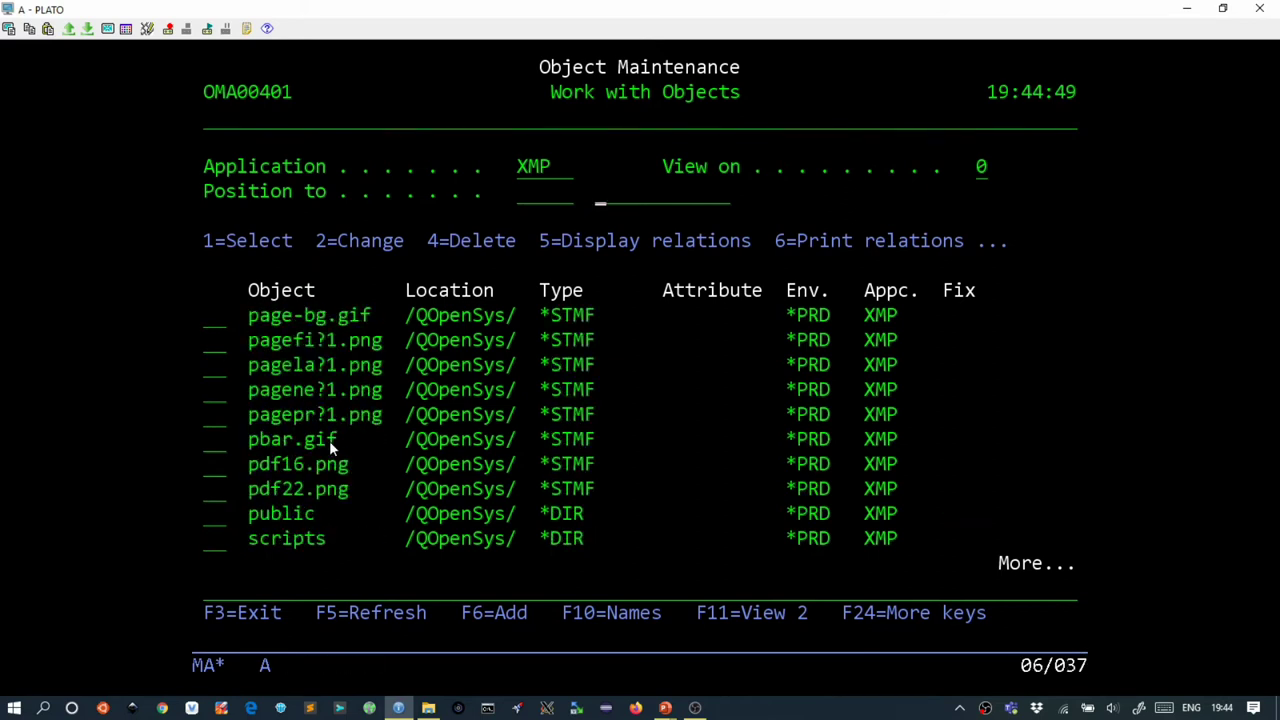
pyautogui.write('PG')
pyautogui.press('Return')
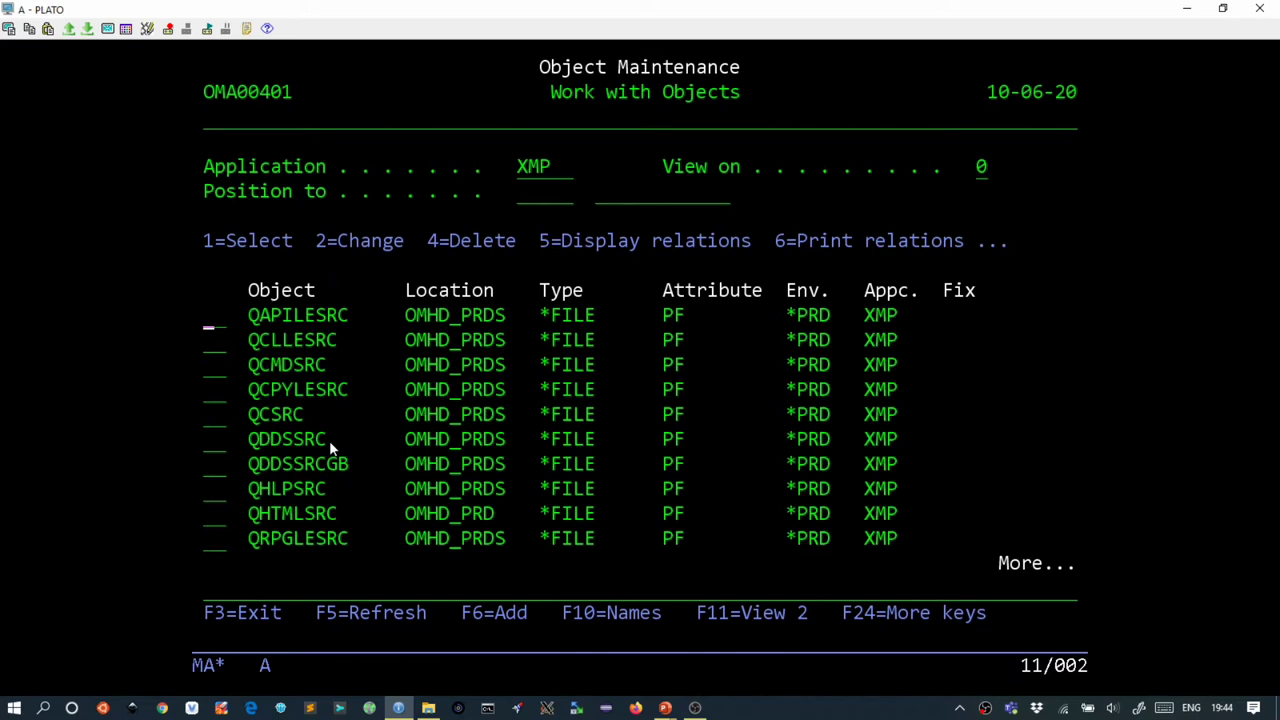
pyautogui.press('pagedown')
pyautogui.press('Down')
pyautogui.press('Down')
pyautogui.press('Down')
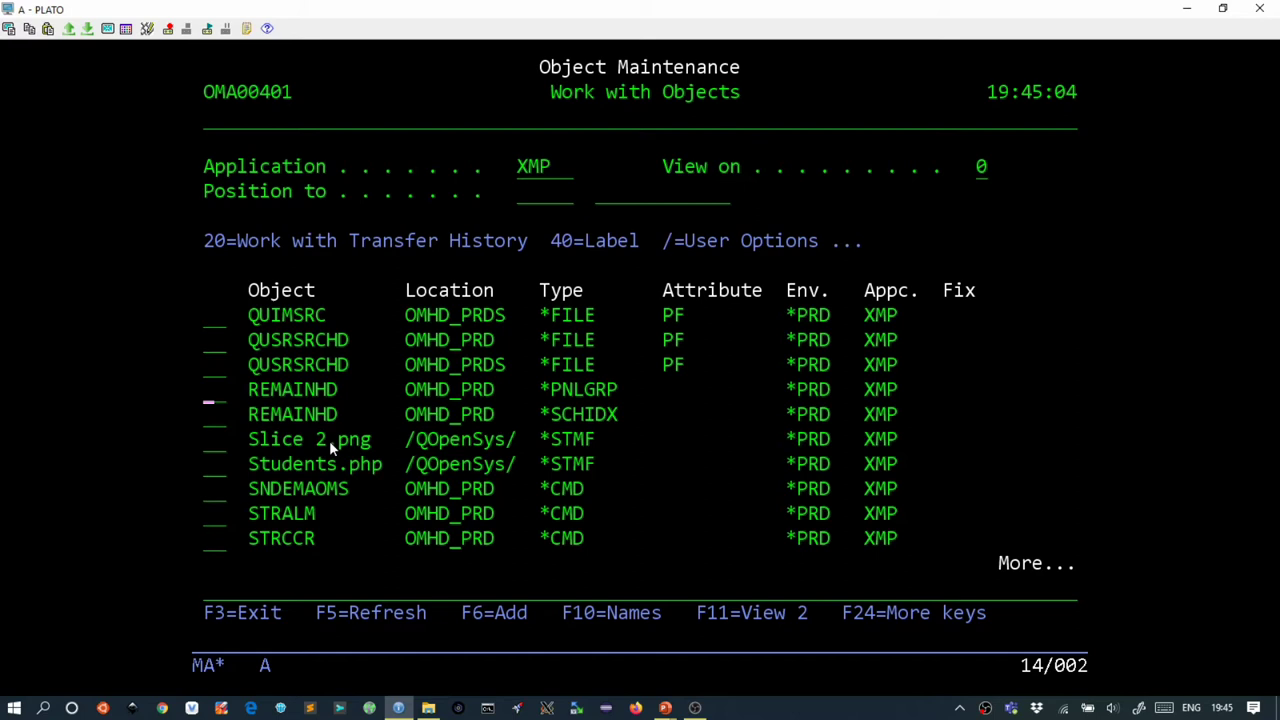
pyautogui.write('40')
pyautogui.press('Return')
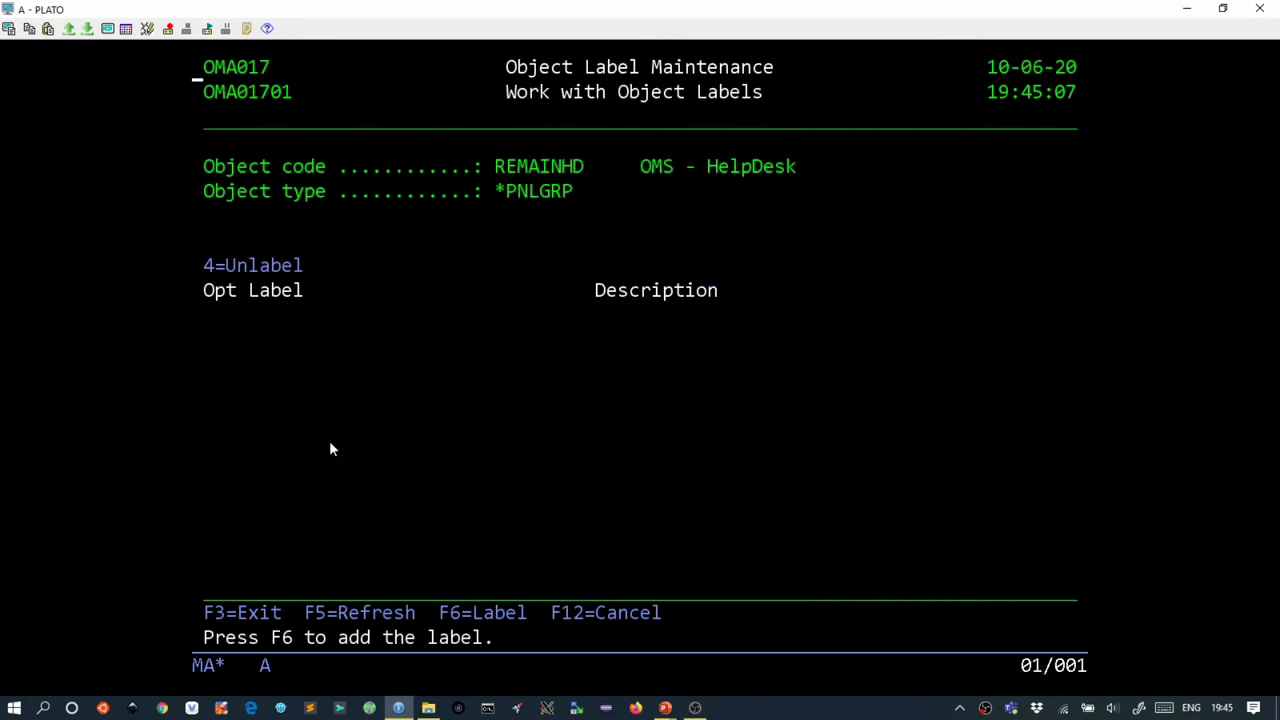
# Step: Attach the Version 12 label to REMAINHD (*PNLGRP)
pyautogui.press('F6')
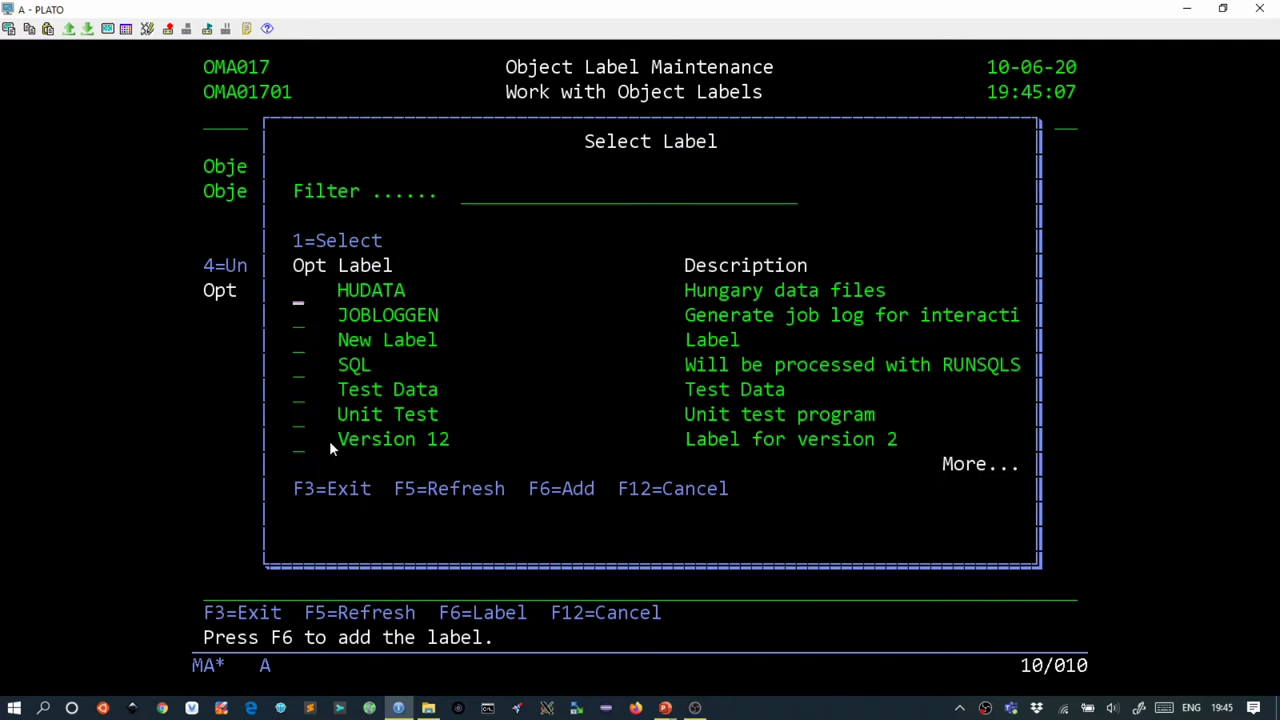
pyautogui.press('Down')
pyautogui.press('Down')
pyautogui.press('Down')
pyautogui.press('Down')
pyautogui.press('Down')
pyautogui.press('Down')
pyautogui.write('1')
pyautogui.press('Return')
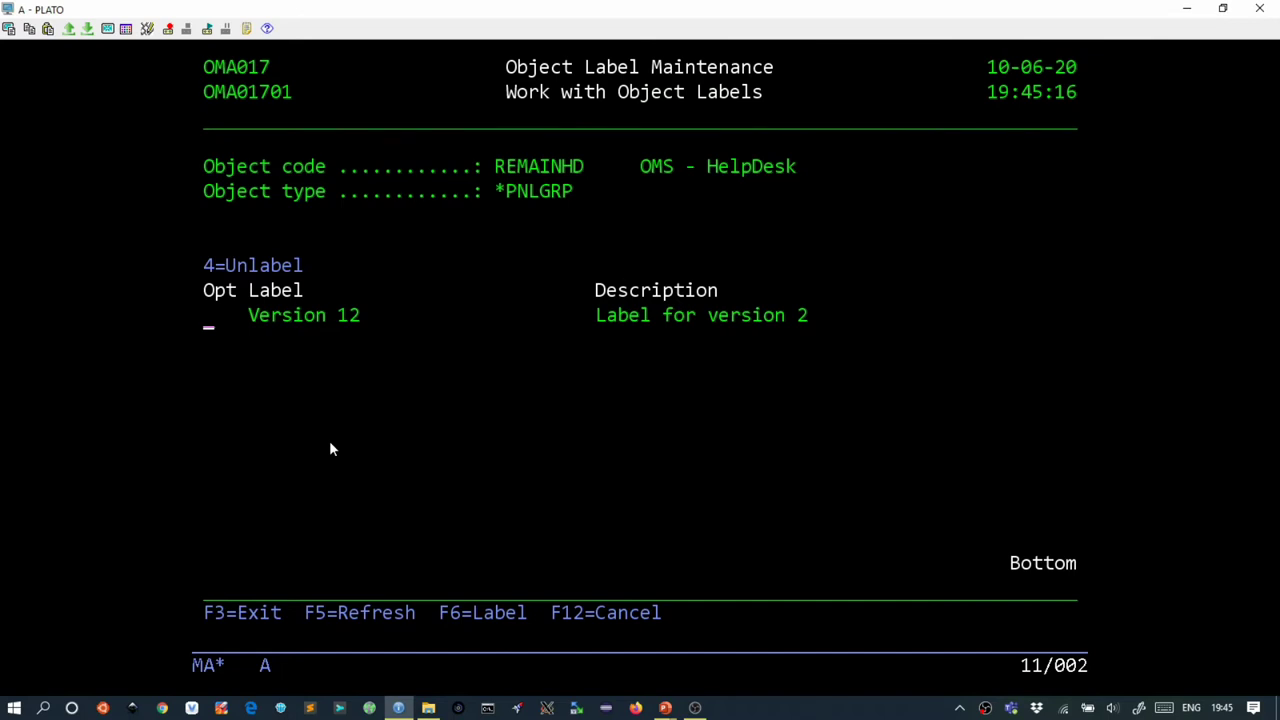
# Step: Reopen the label list, start a new label, then cancel out of it
pyautogui.press('F6')
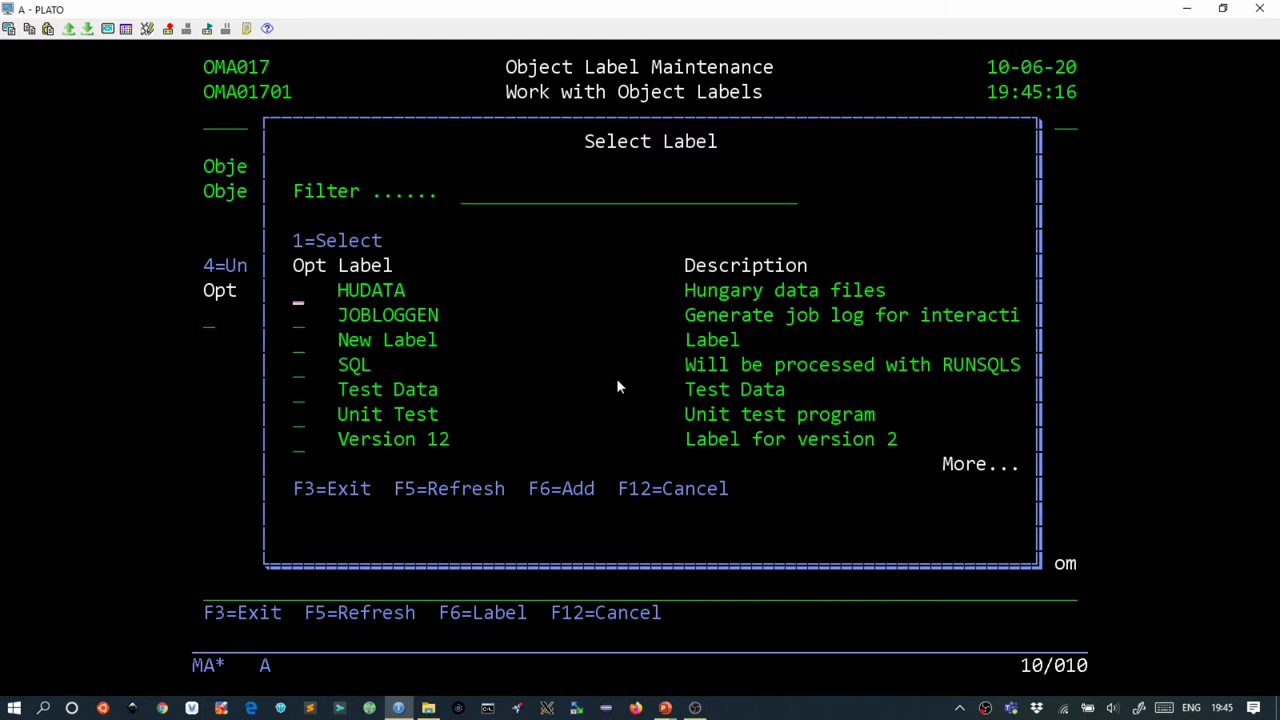
pyautogui.press('F6')
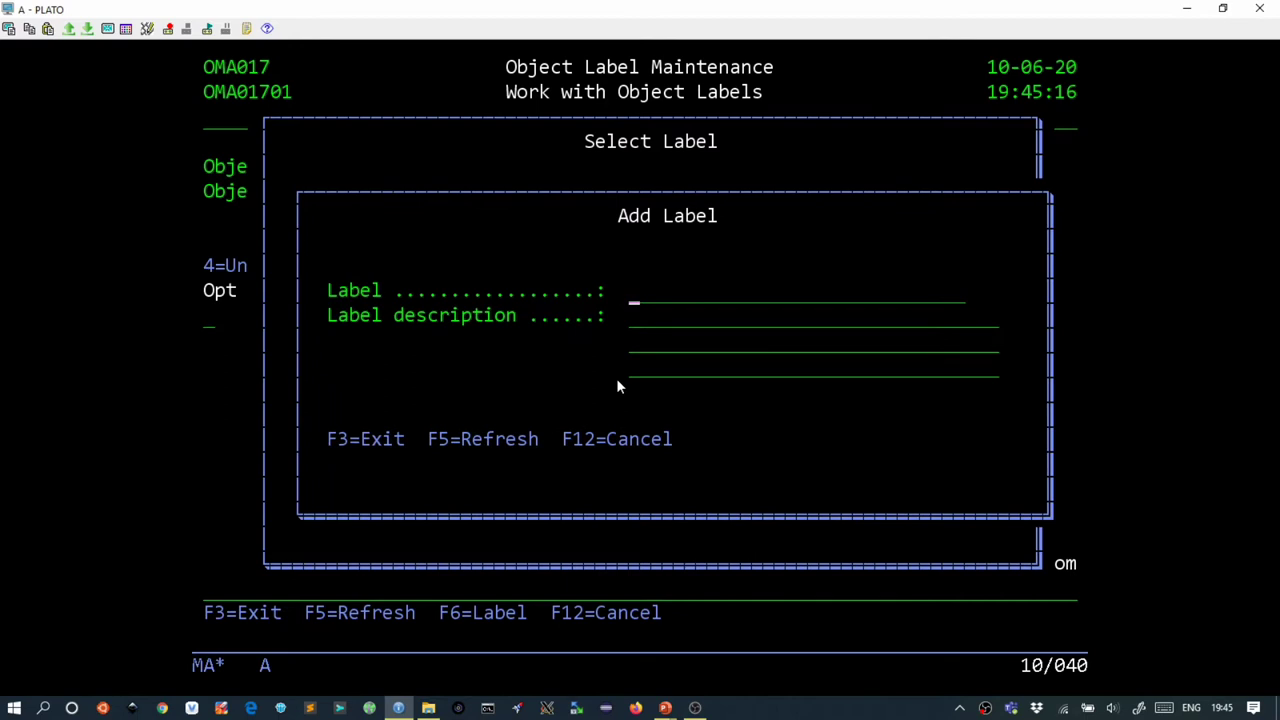
pyautogui.press('F12')
pyautogui.press('F12')
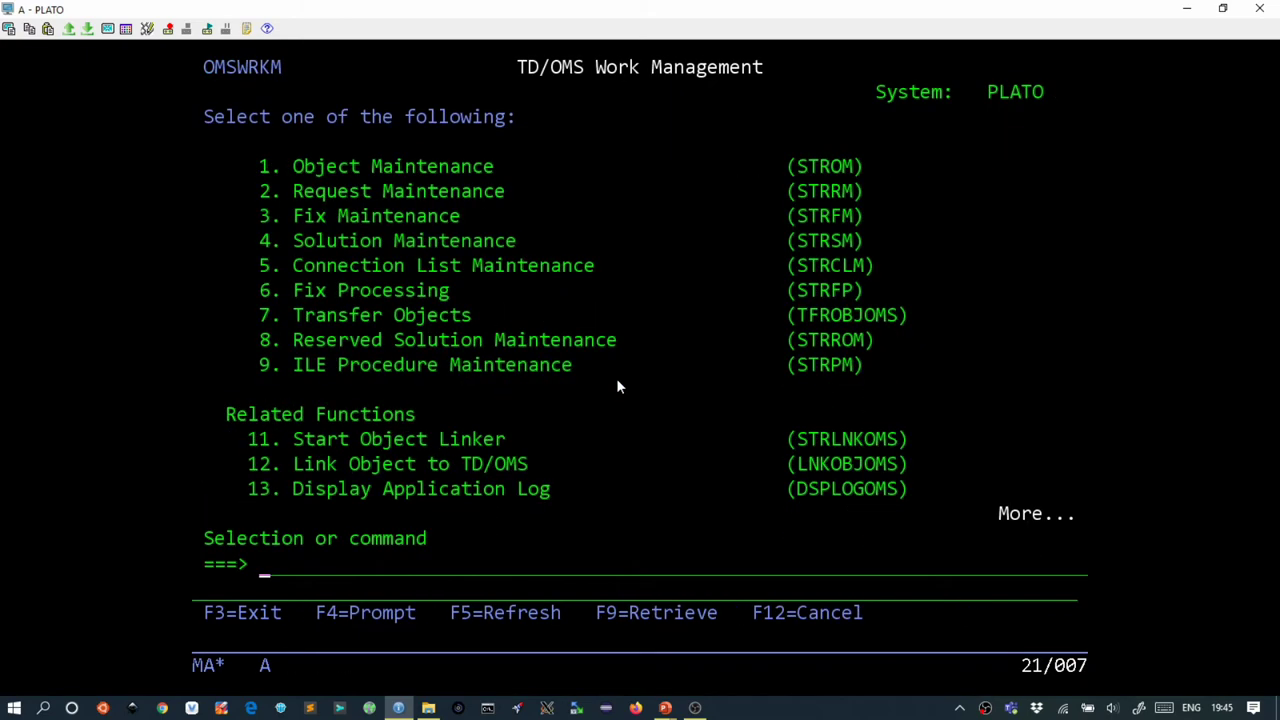
# Step: Open label maintenance for program OMH003 in fix XT0109's connected solutions
pyautogui.write('strfm')
pyautogui.press('Return')
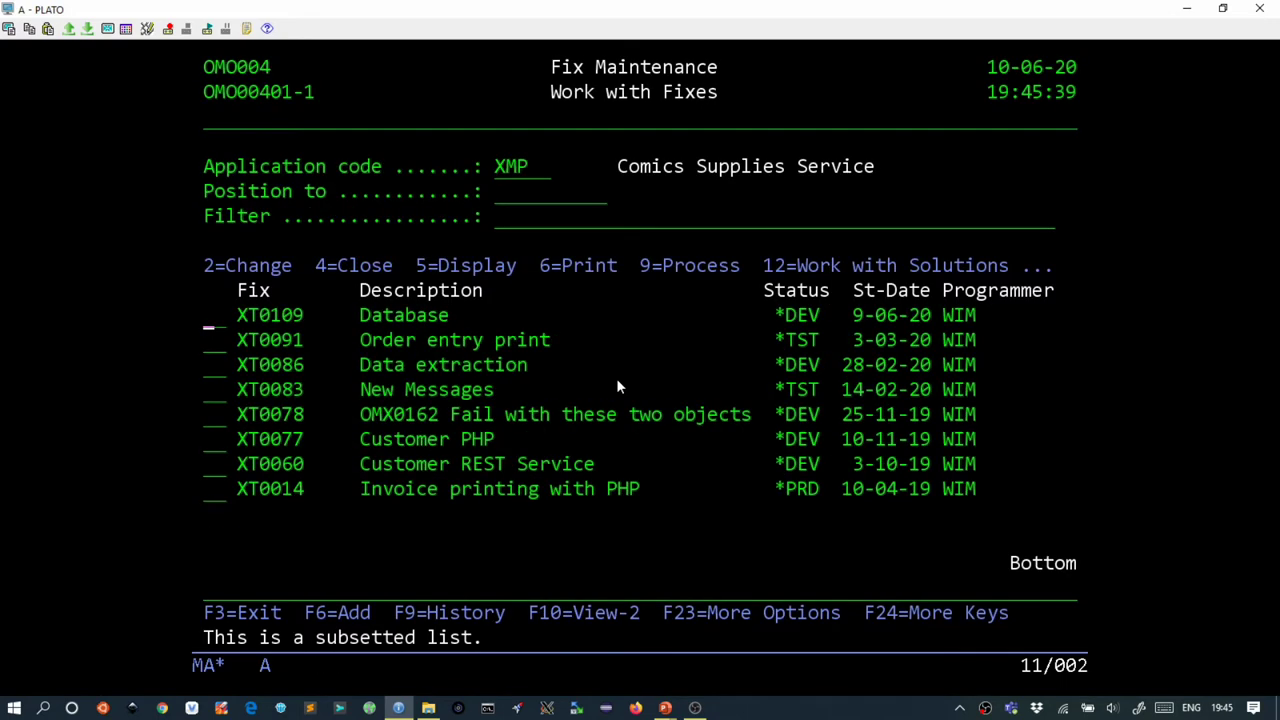
pyautogui.write('12')
pyautogui.press('Return')
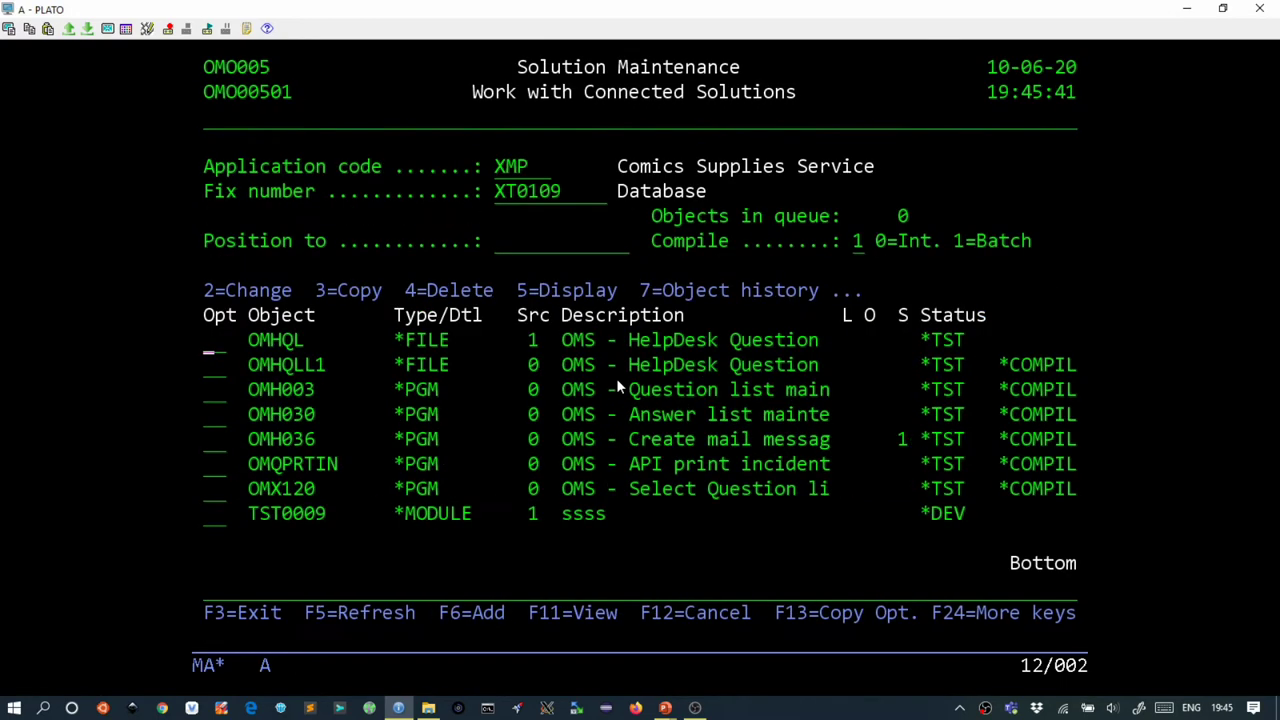
pyautogui.press('Down')
pyautogui.press('Down')
pyautogui.write('40')
pyautogui.press('Return')
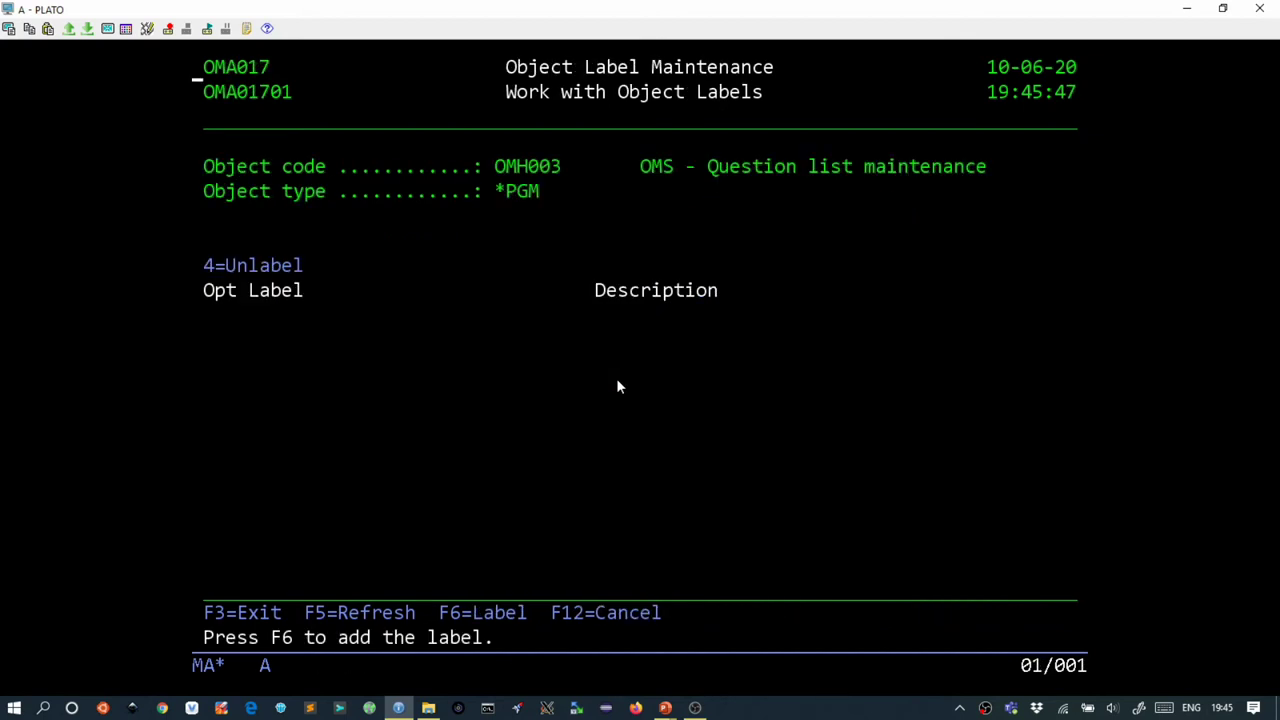
# Step: Give OMH003 the Version 12 label and return to the connected solutions list
pyautogui.press('F6')
pyautogui.press('Down')
pyautogui.press('Down')
pyautogui.press('Down')
pyautogui.press('Down')
pyautogui.press('Down')
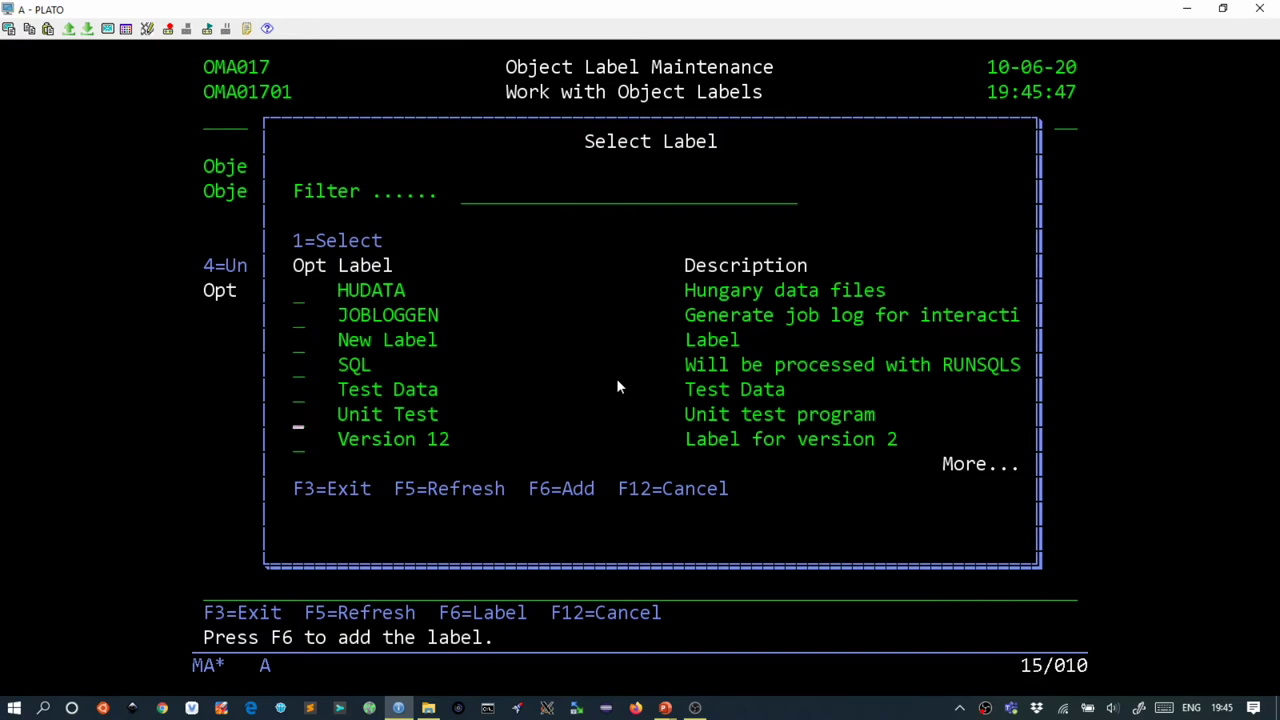
pyautogui.press('Down')
pyautogui.write('1')
pyautogui.press('Return')
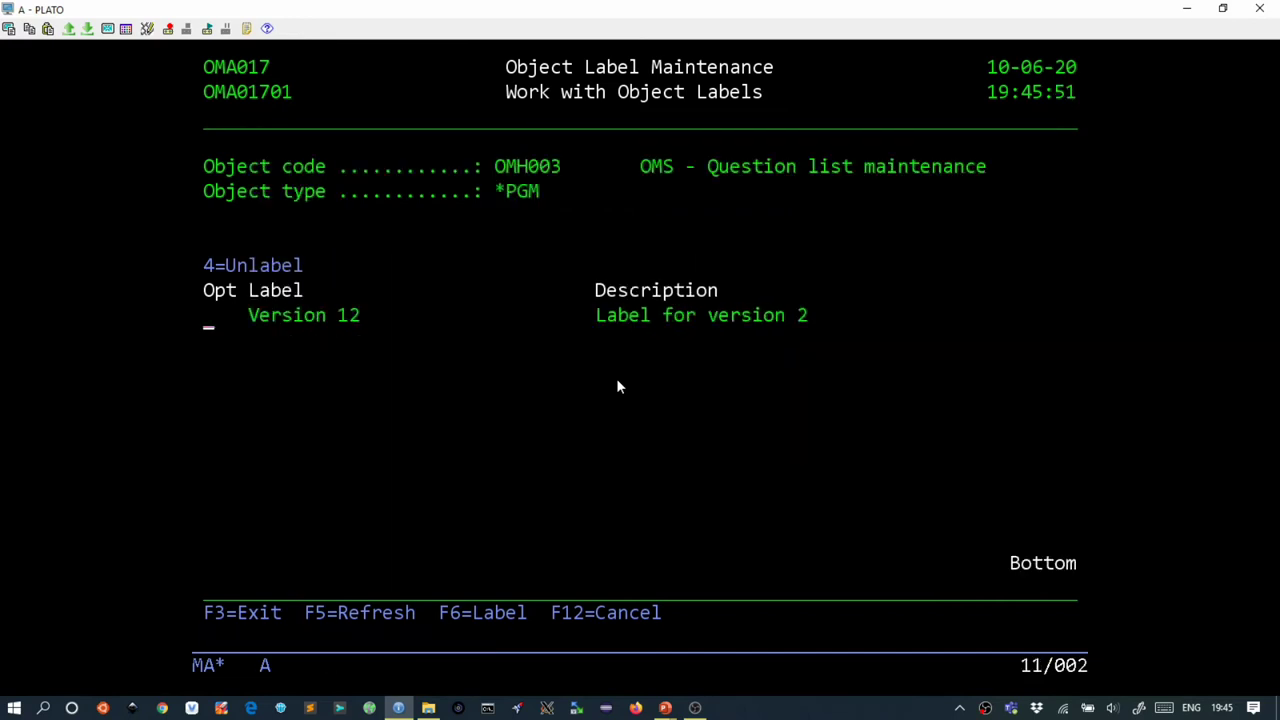
pyautogui.press('F12')
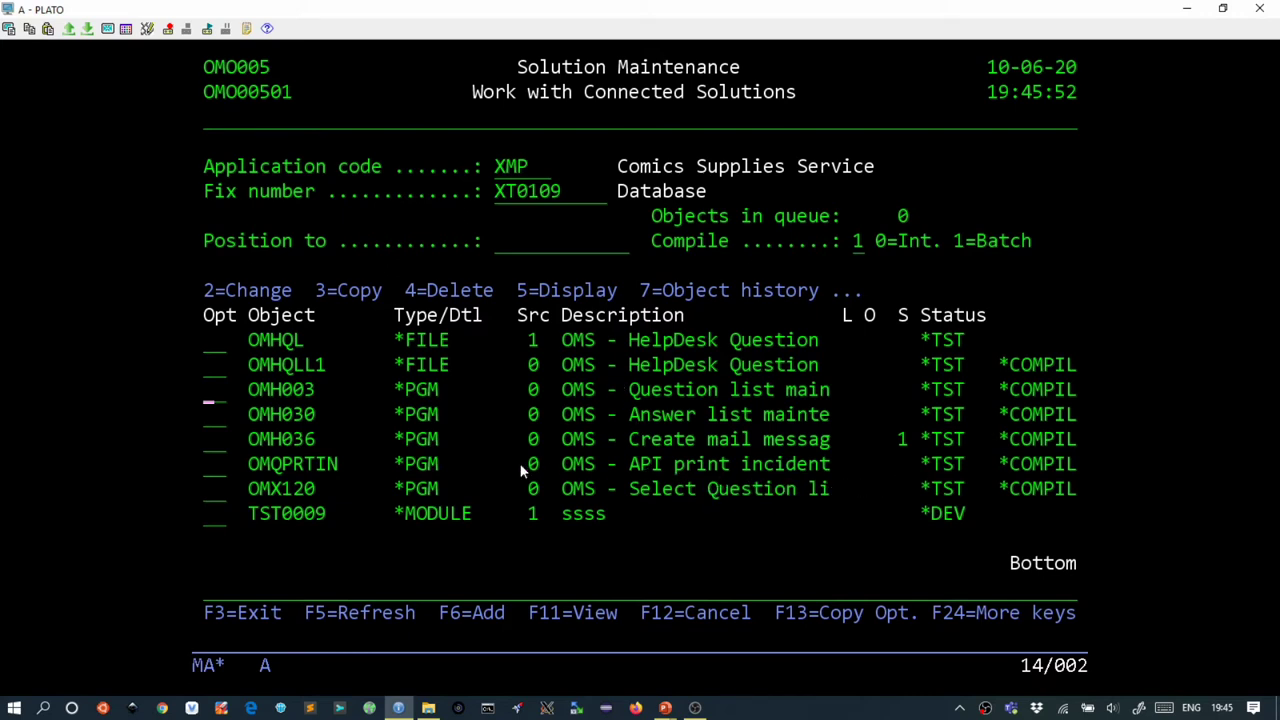
# Step: Recheck OMH003's labels with option 40 and return to the list
pyautogui.press('Up')
pyautogui.press('Up')
pyautogui.write('40')
pyautogui.press('Return')
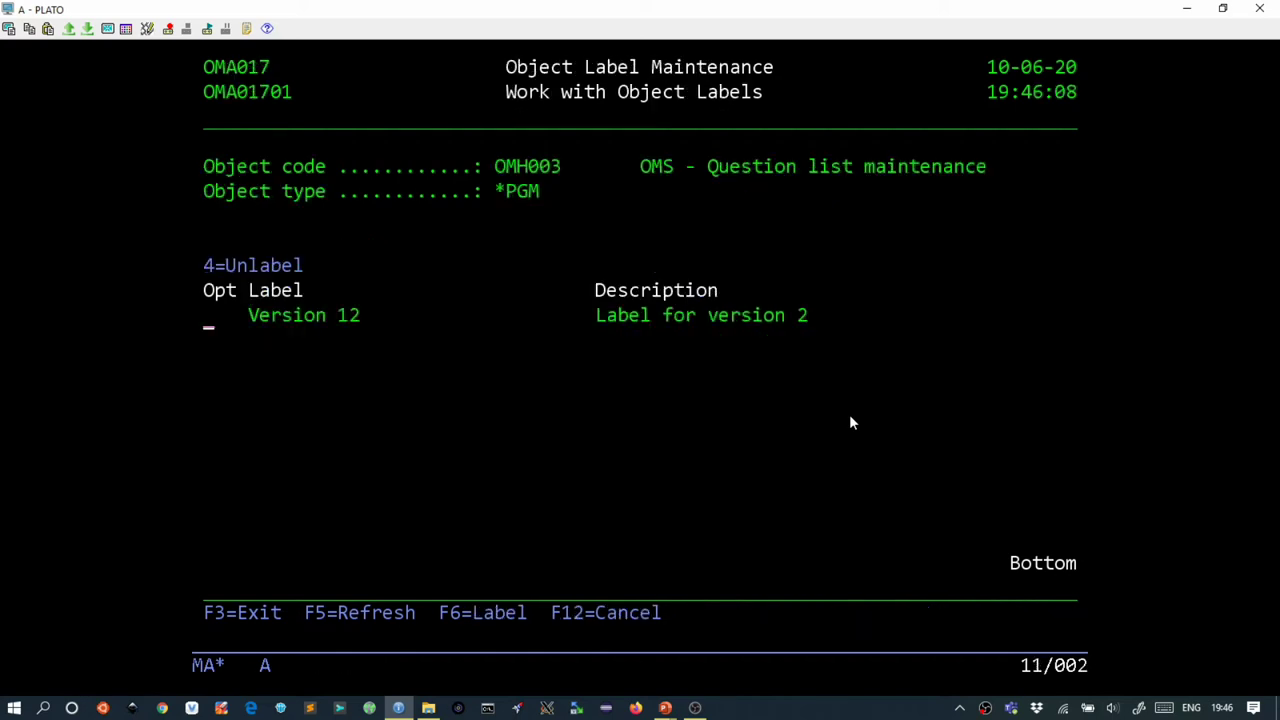
pyautogui.press('F12')
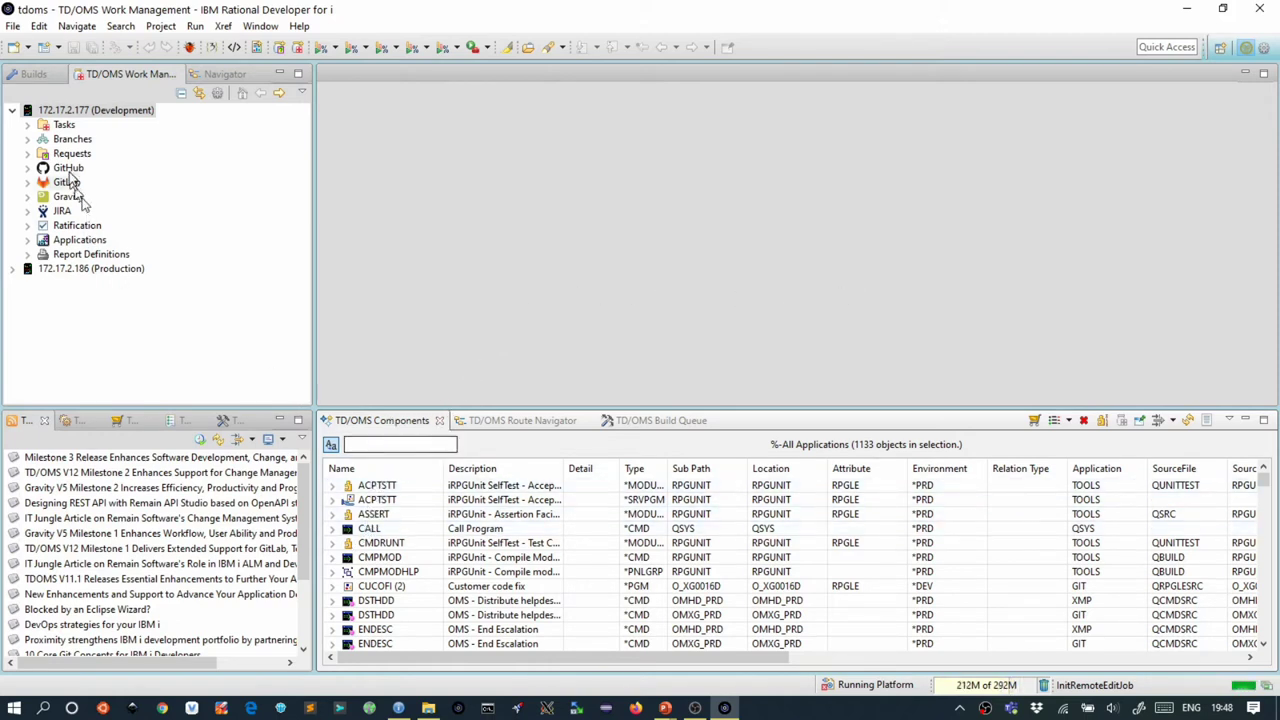
# Step: Expand Tasks > All my tasks > XT0109 Database and its Unit Tests group showing TST0009
pyautogui.click(28, 125)
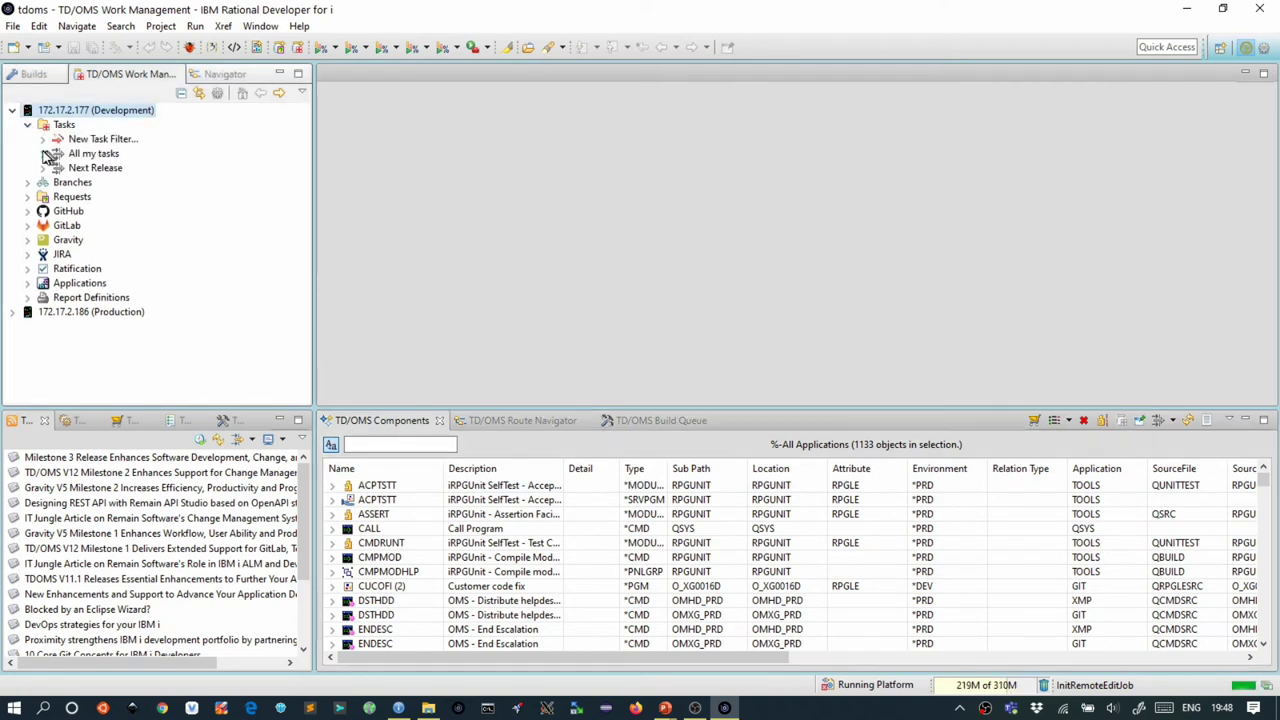
pyautogui.click(44, 154)
pyautogui.click(58, 168)
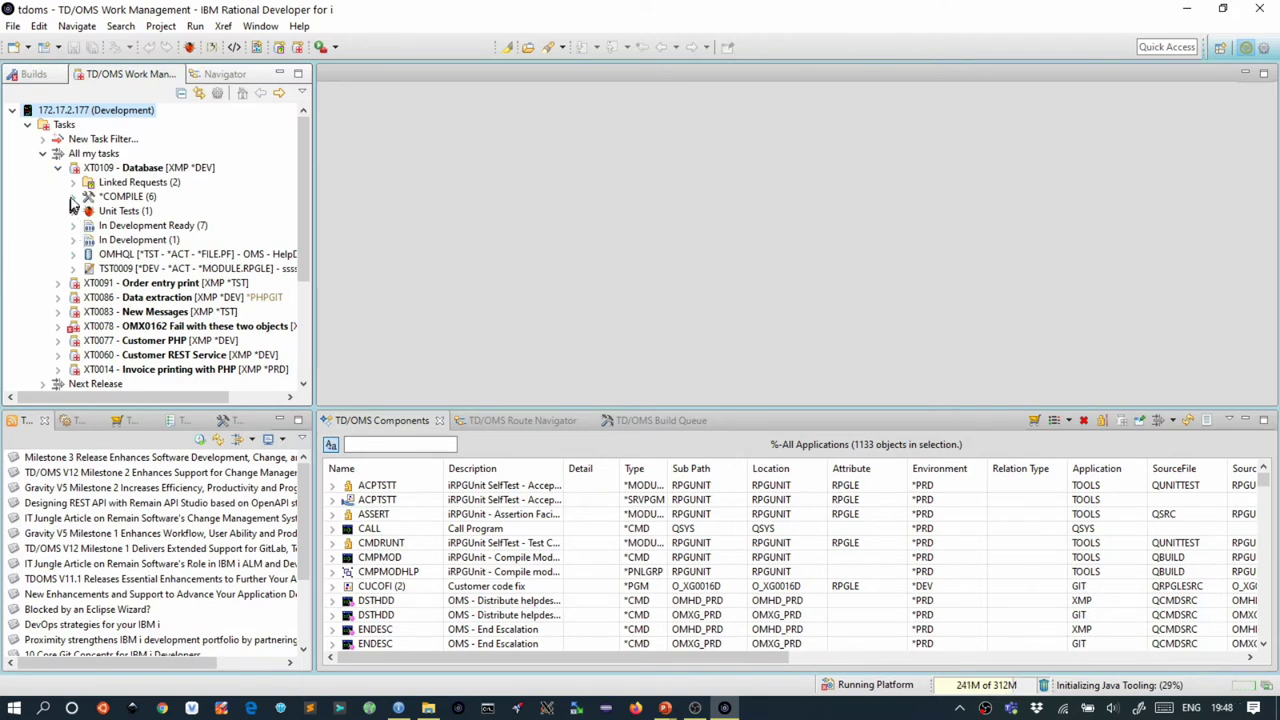
pyautogui.click(72, 198)
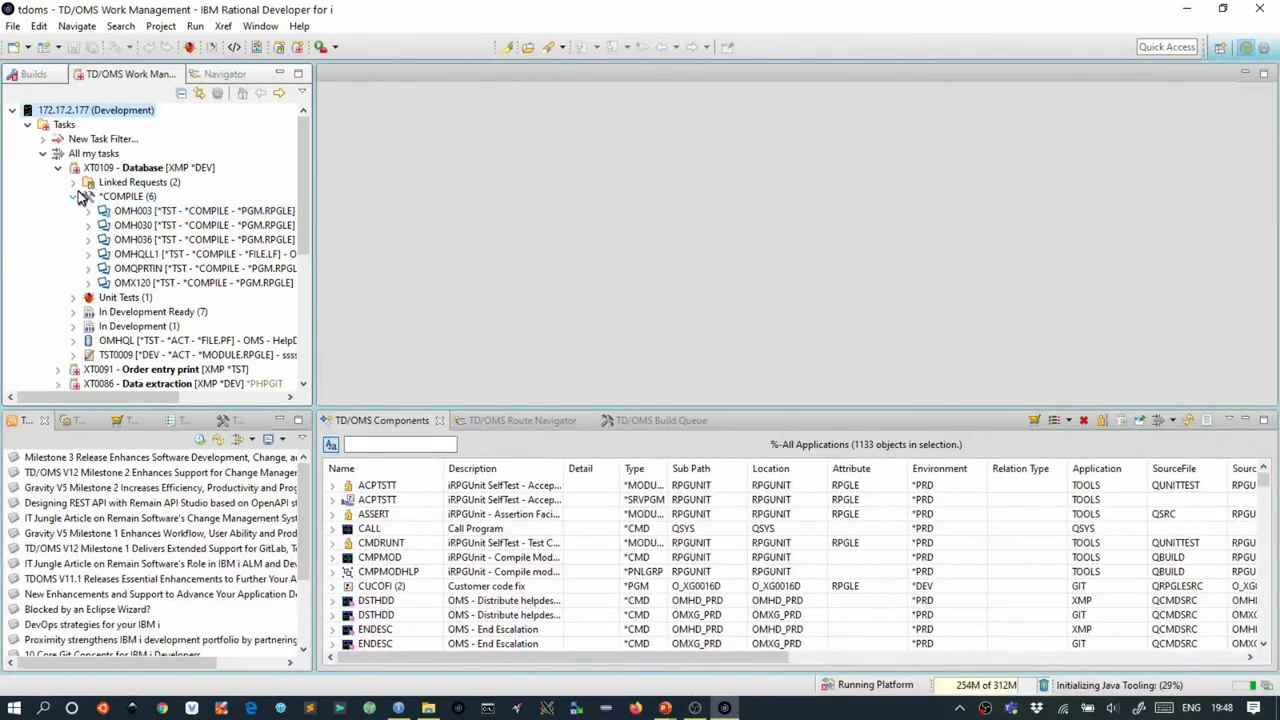
pyautogui.click(57, 170)
pyautogui.click(57, 169)
pyautogui.click(72, 196)
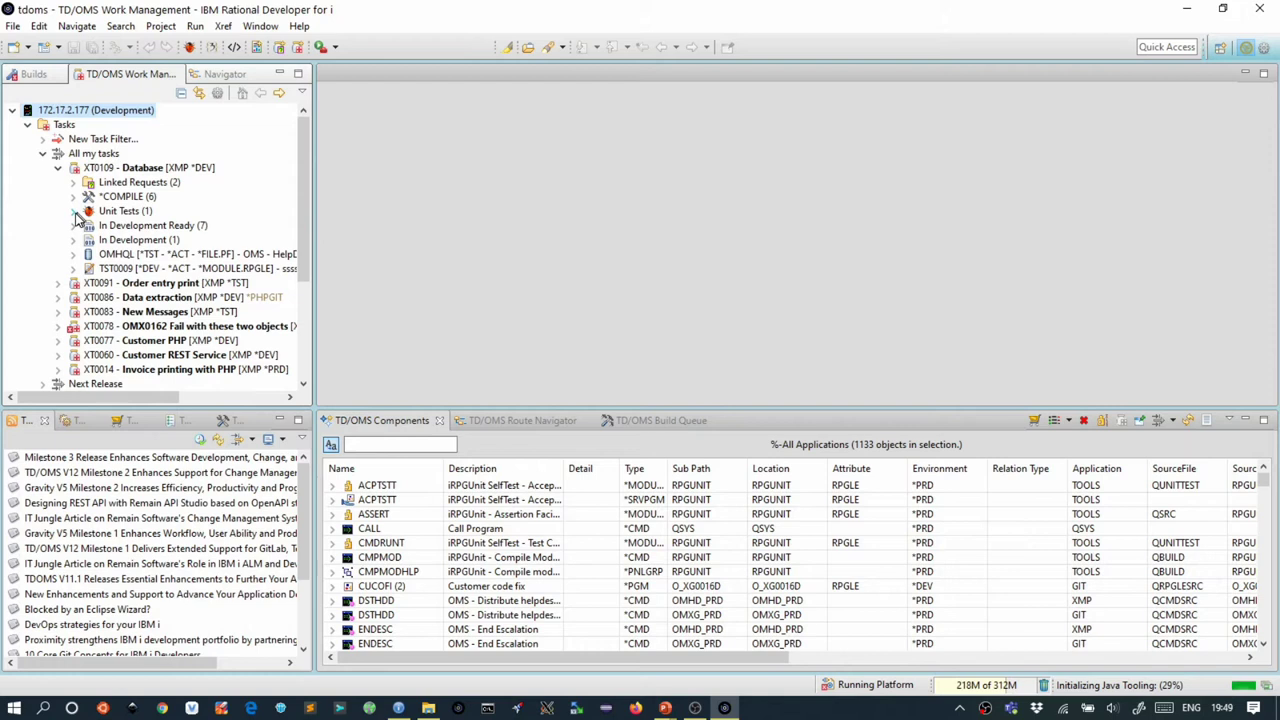
pyautogui.click(72, 211)
# Step: Assign the Unit Test label to TST0009 through its Labels dialog
pyautogui.click(142, 225)
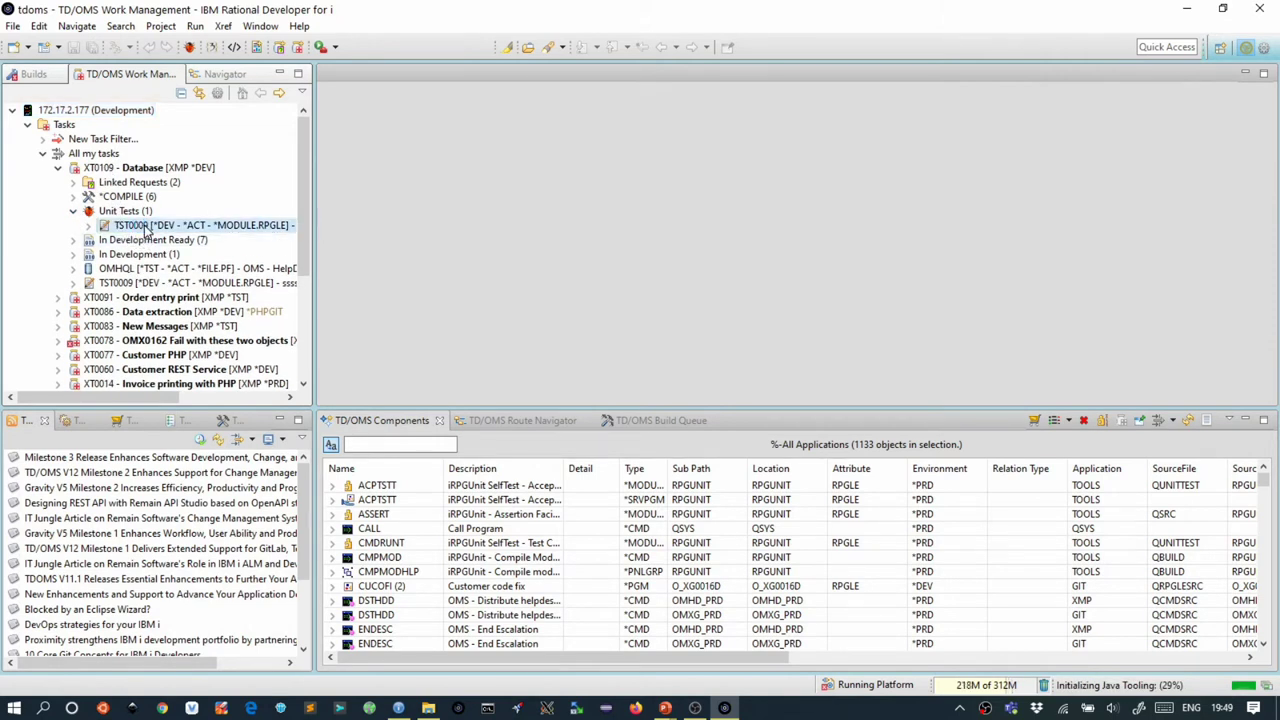
pyautogui.rightClick(146, 229)
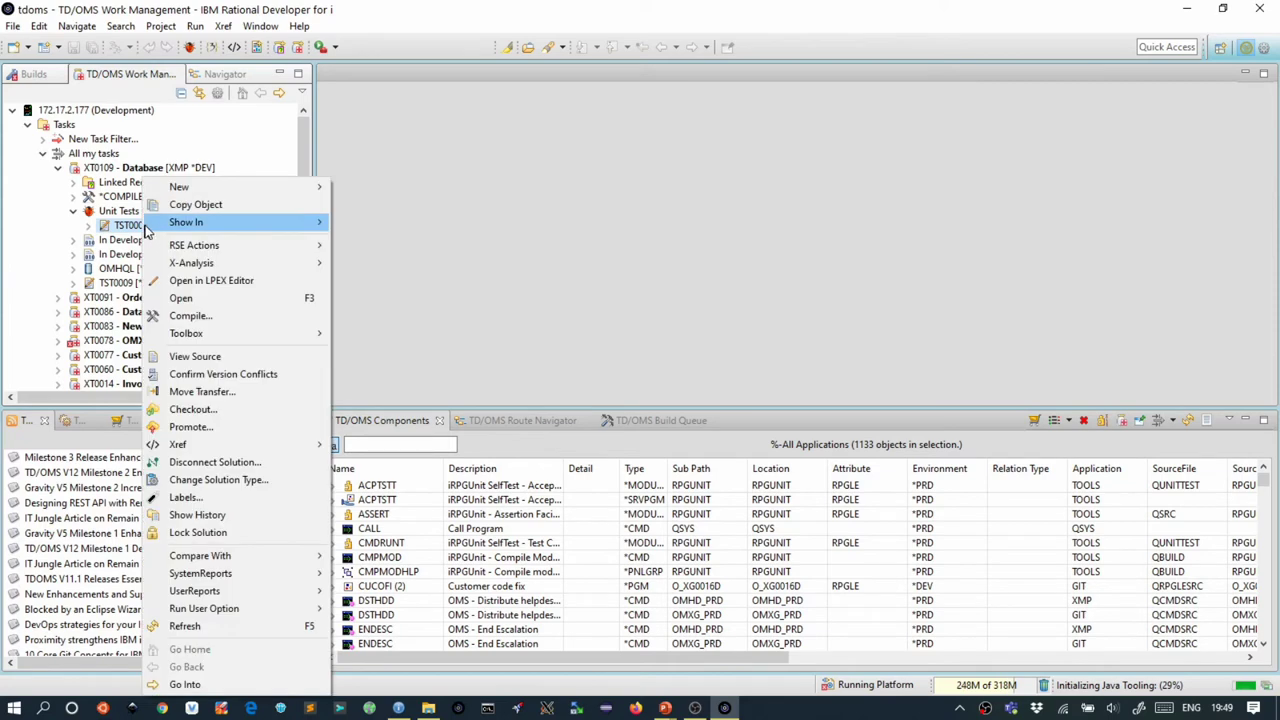
pyautogui.click(228, 500)
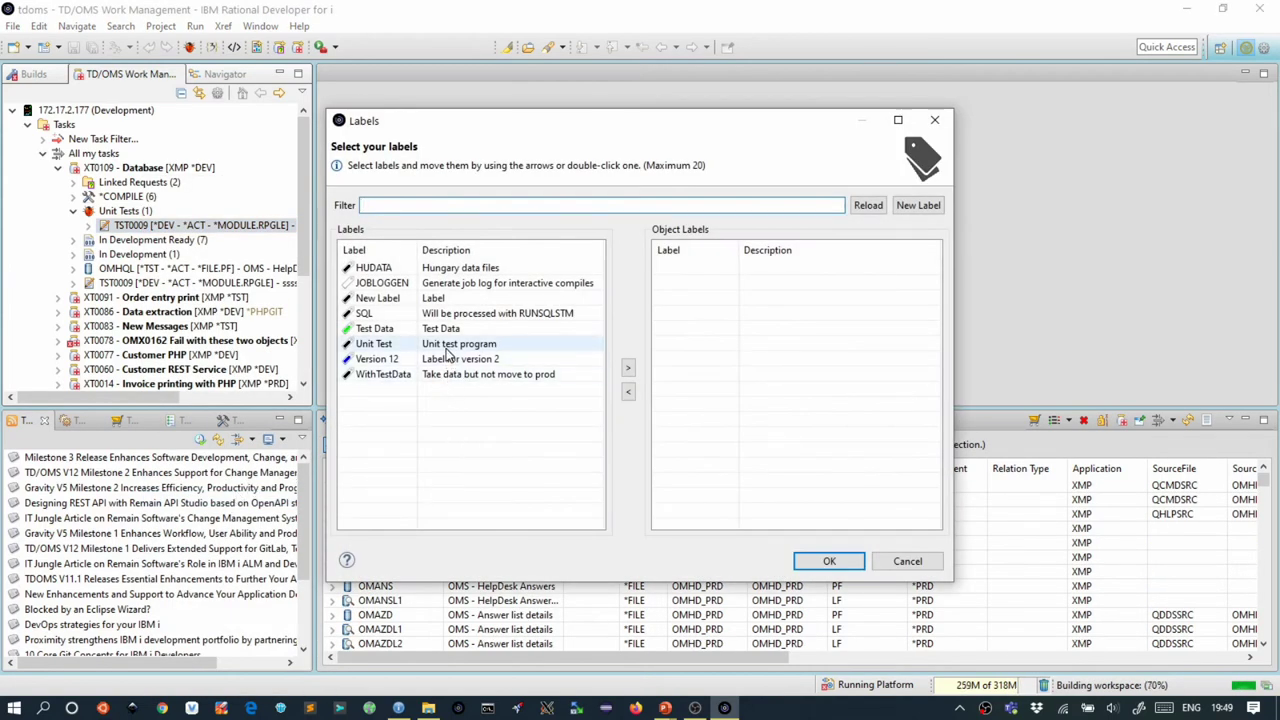
pyautogui.doubleClick(448, 346)
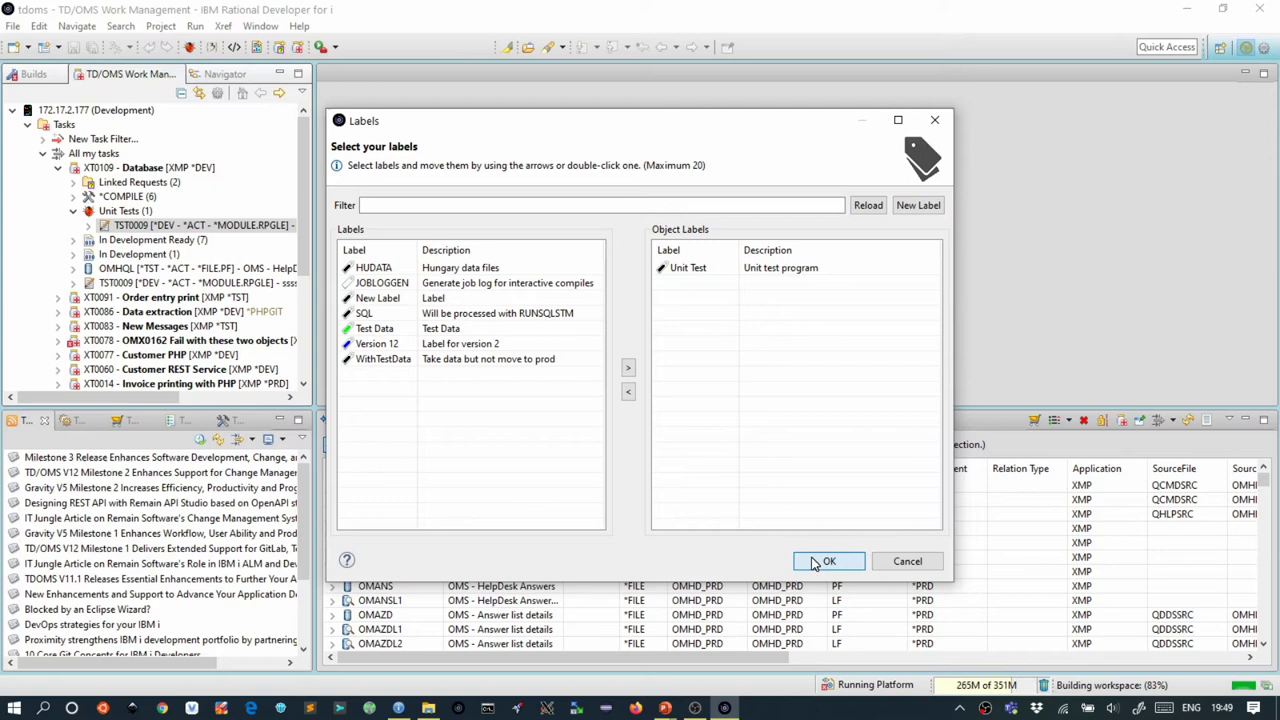
pyautogui.click(826, 561)
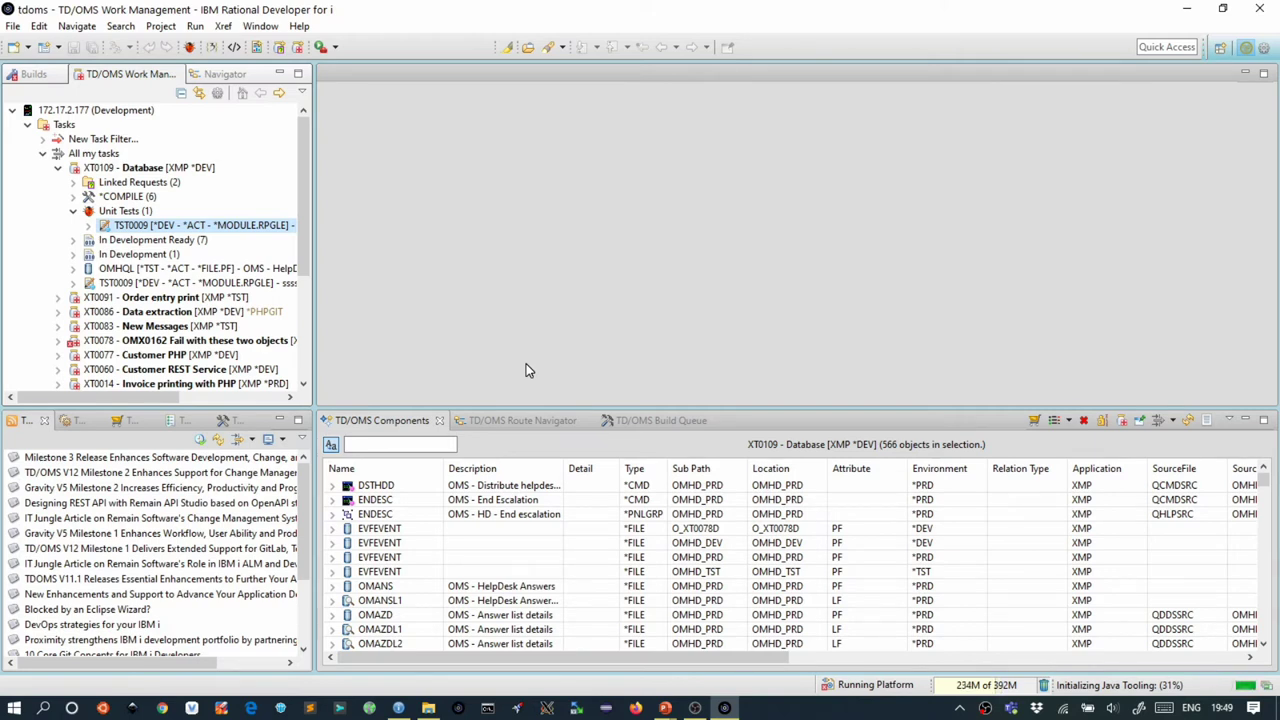
# Step: From TST0009's Labels dialog, delete the HUDATA label and confirm
pyautogui.rightClick(187, 232)
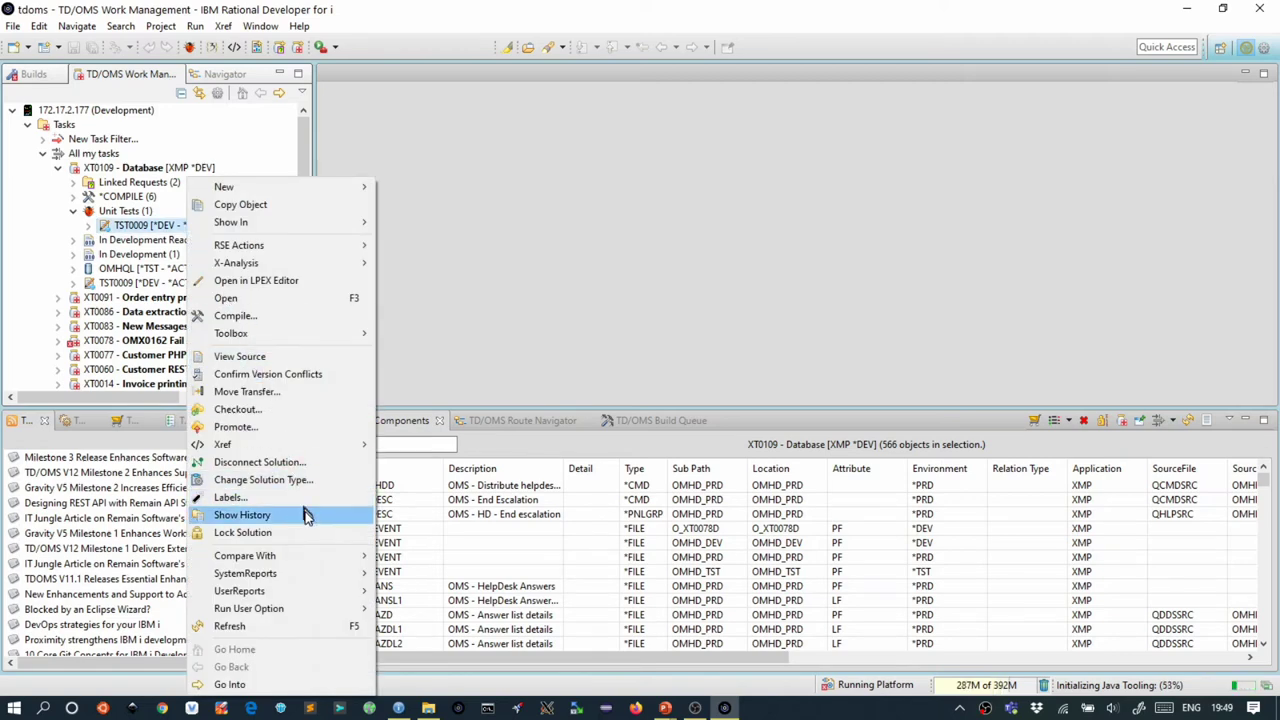
pyautogui.click(313, 501)
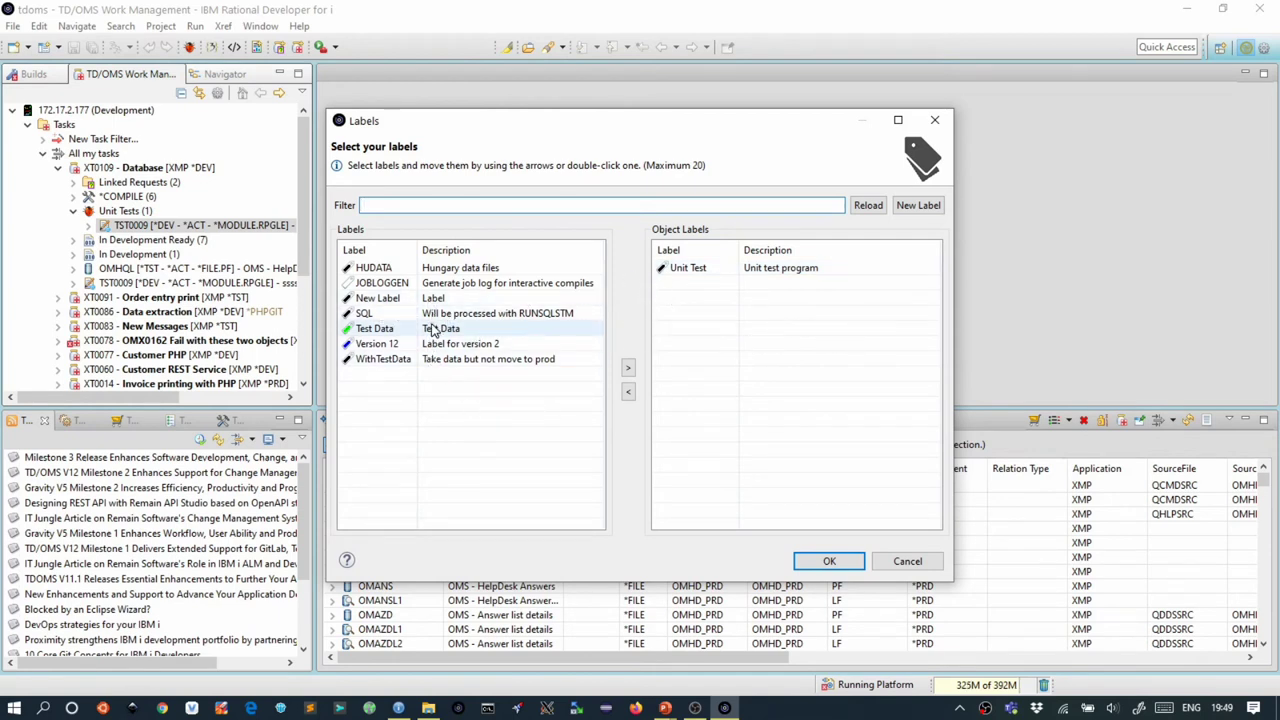
pyautogui.rightClick(433, 275)
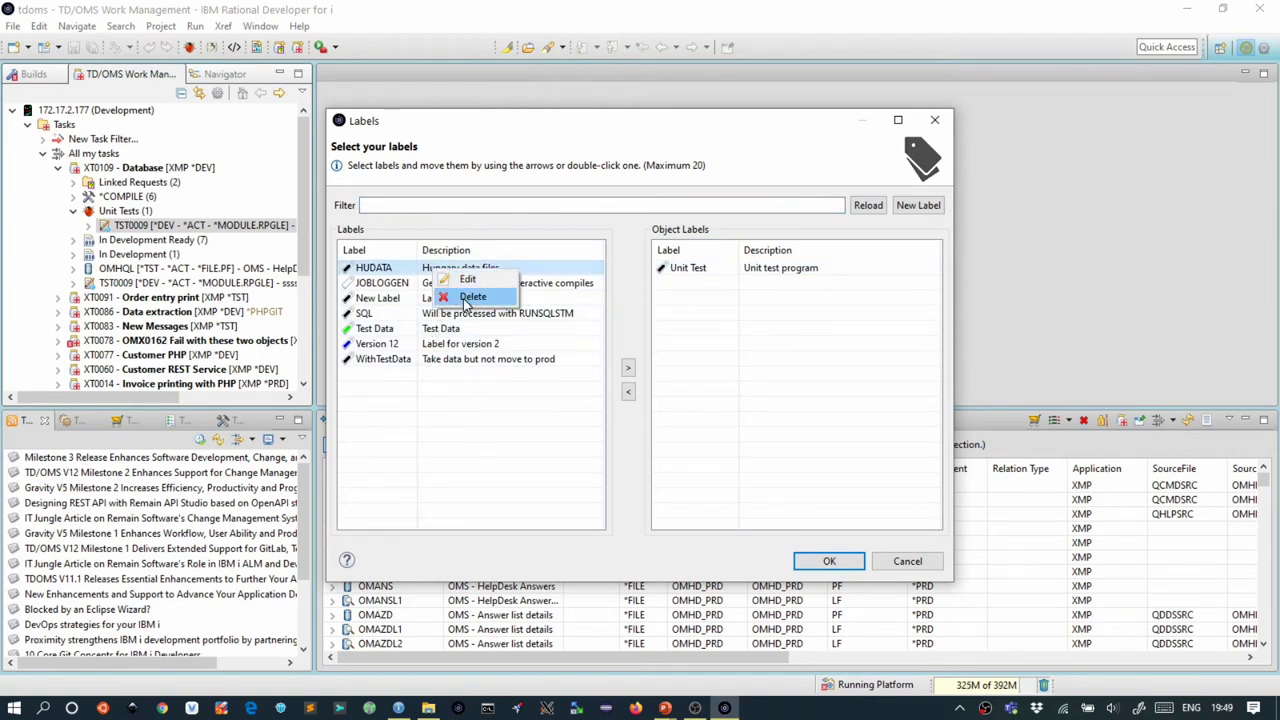
pyautogui.click(460, 298)
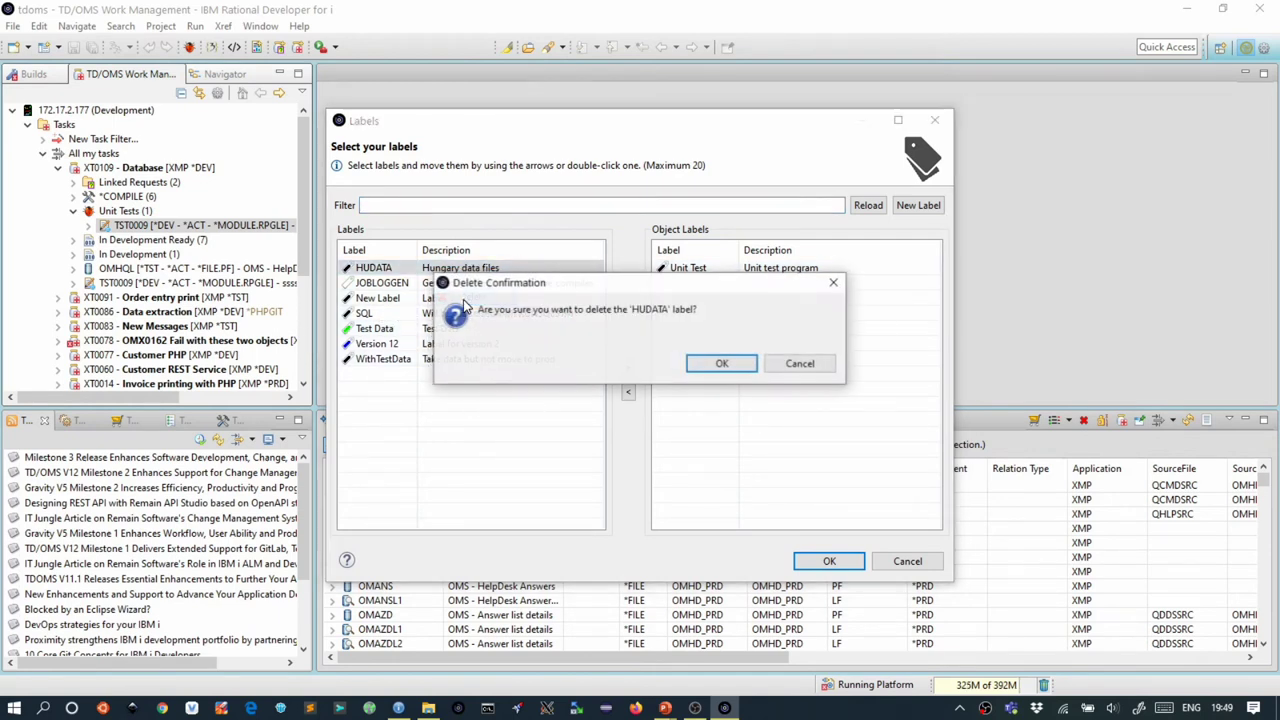
pyautogui.click(724, 366)
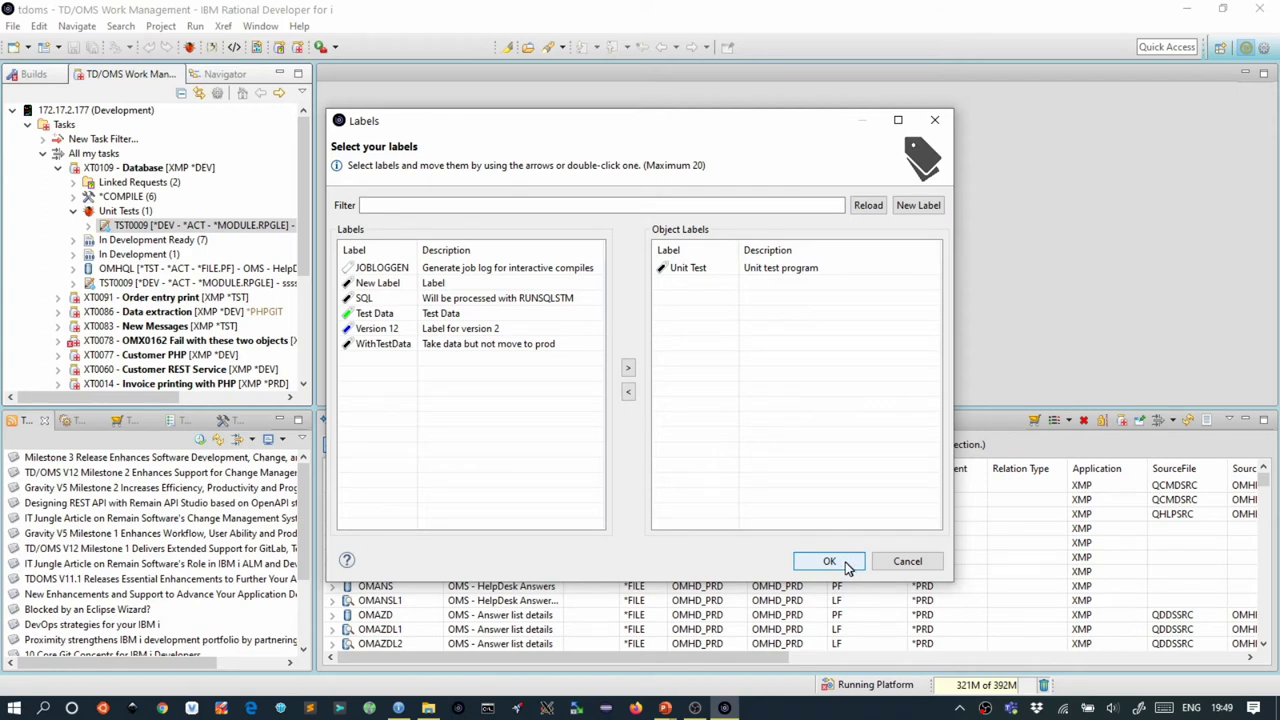
pyautogui.click(845, 563)
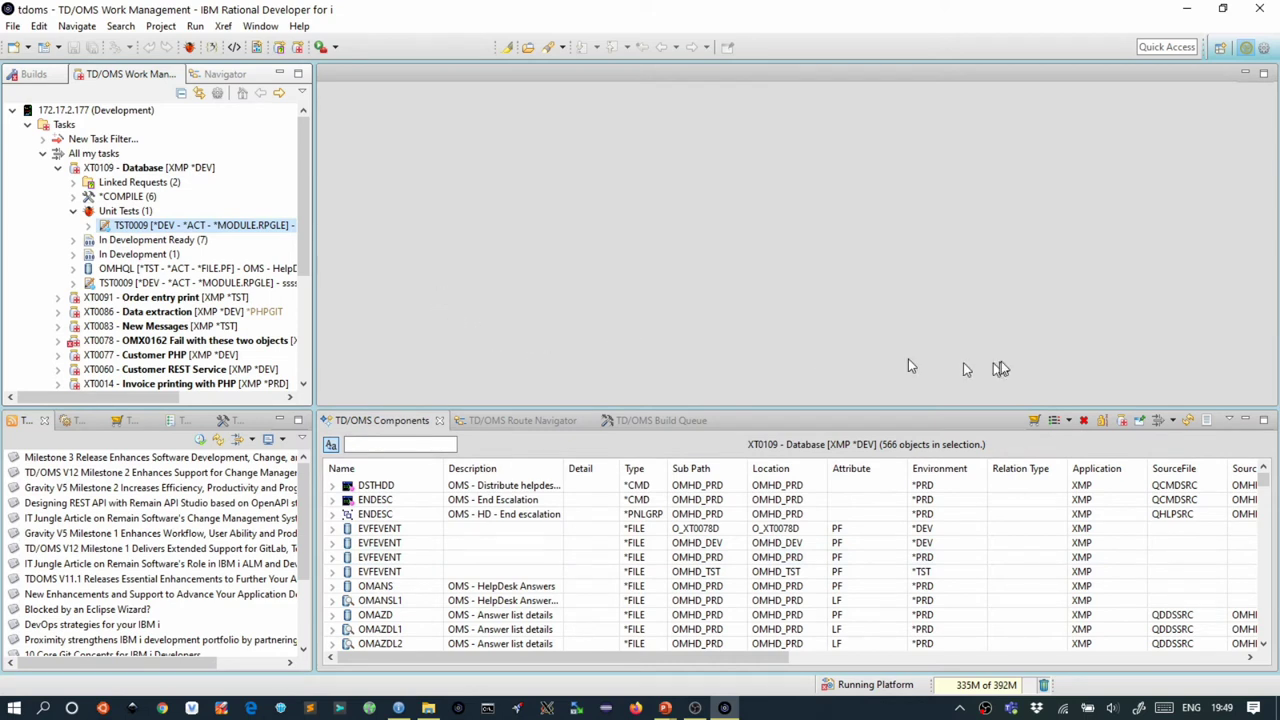
# Step: Set the Component Filter's Labels condition to Labeled, reducing XT0109's list from 566 to 10
pyautogui.click(1176, 421)
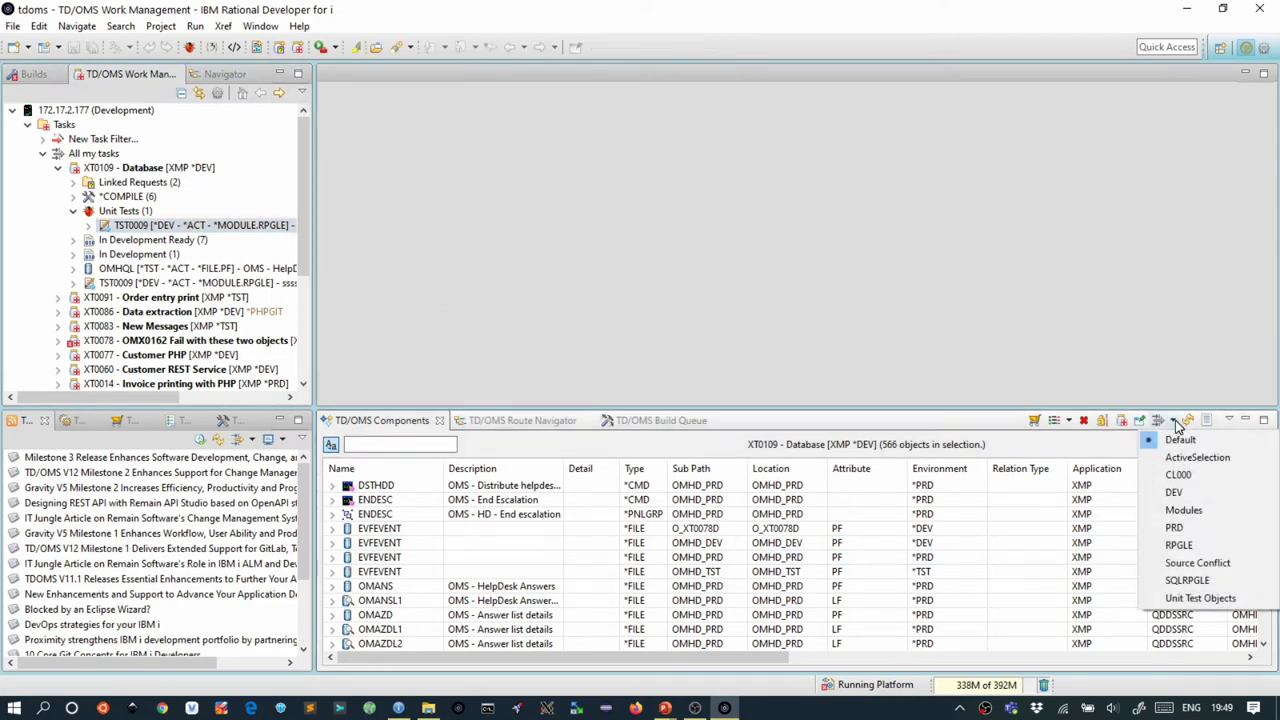
pyautogui.click(1157, 421)
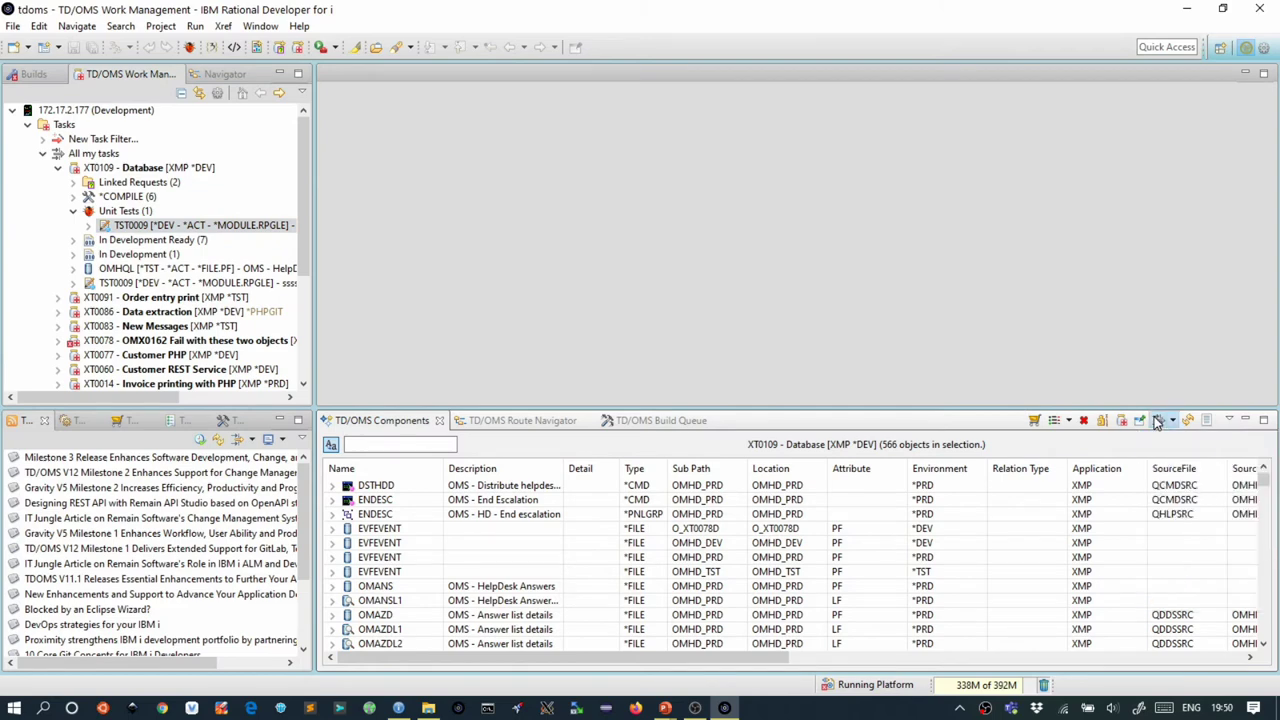
pyautogui.click(1157, 421)
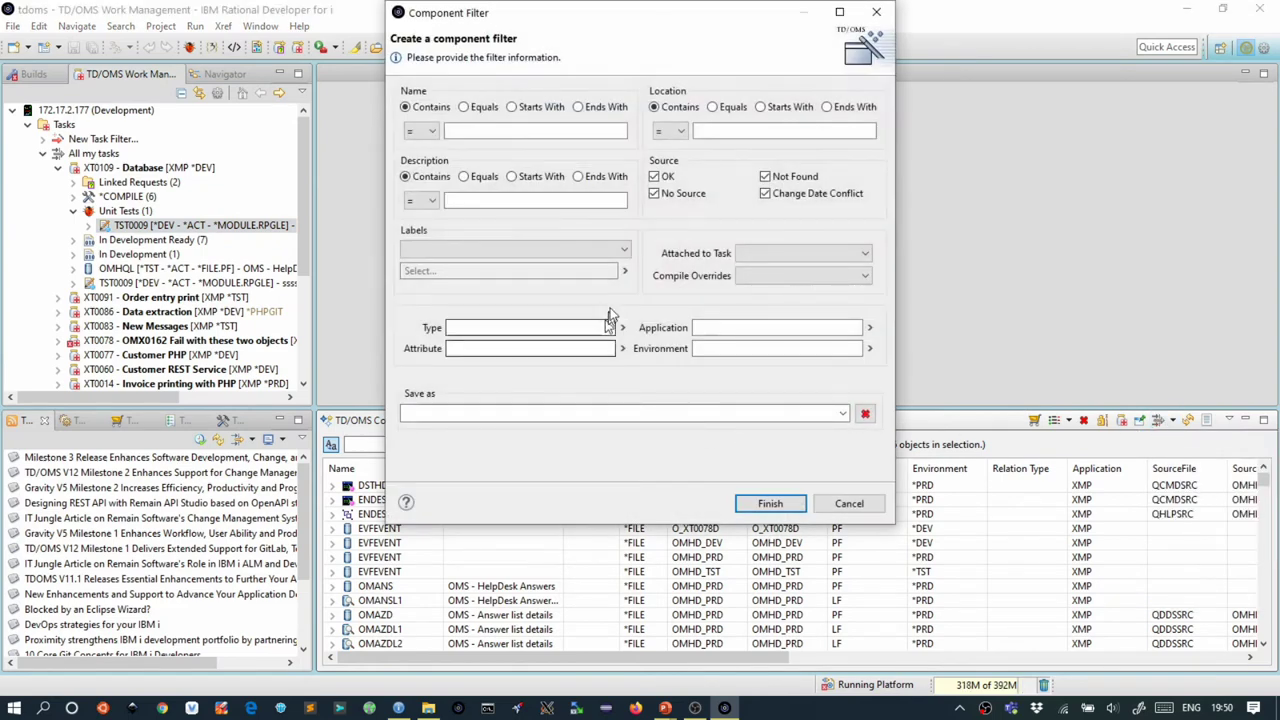
pyautogui.click(624, 250)
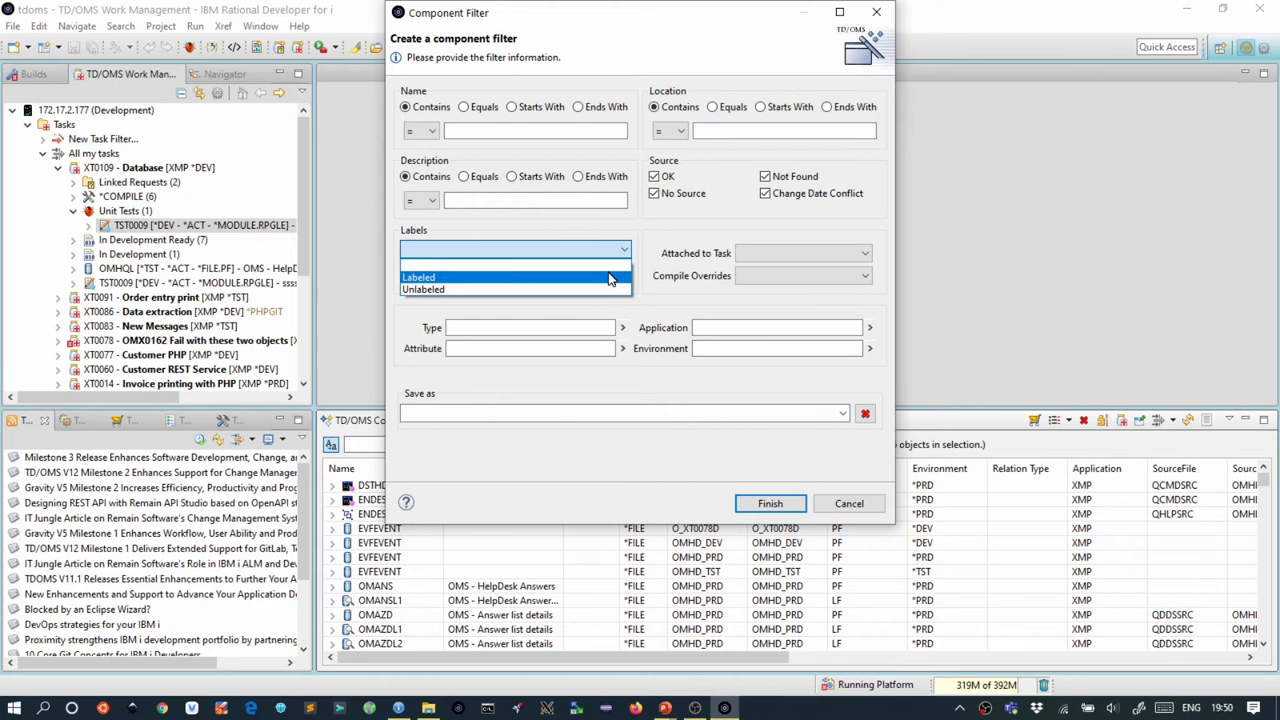
pyautogui.click(612, 274)
pyautogui.click(760, 503)
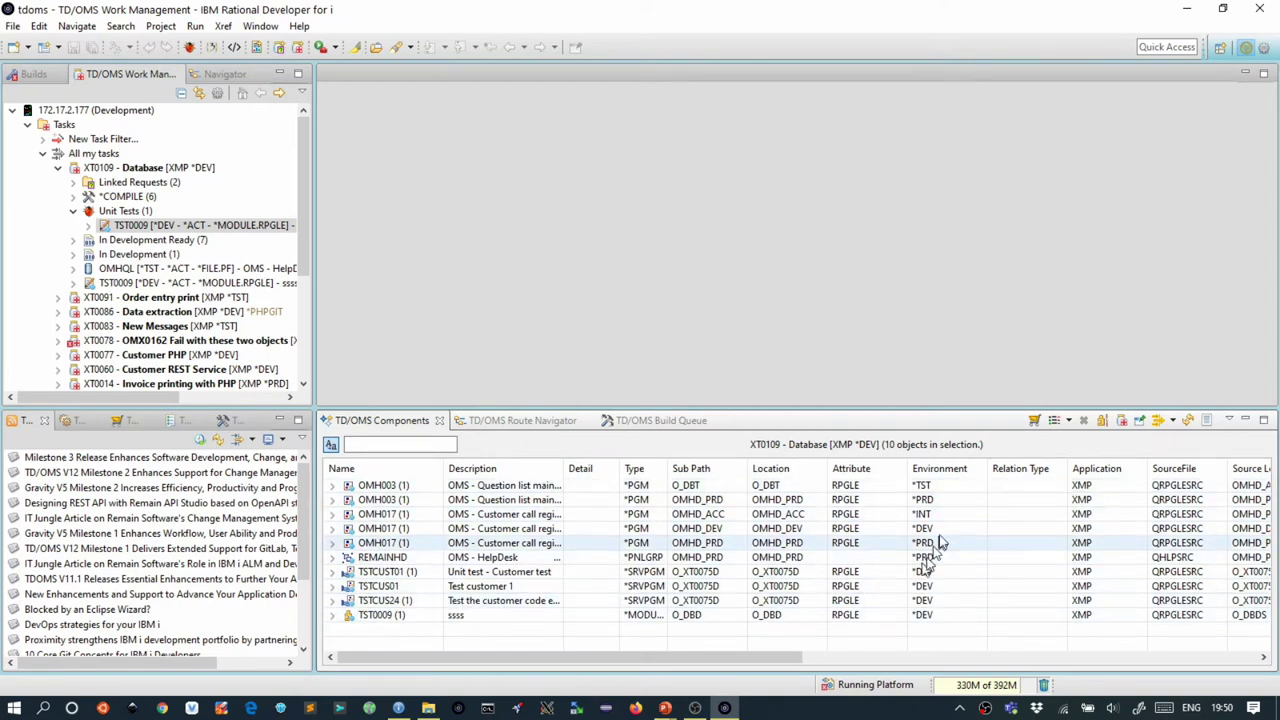
pyautogui.click(1173, 421)
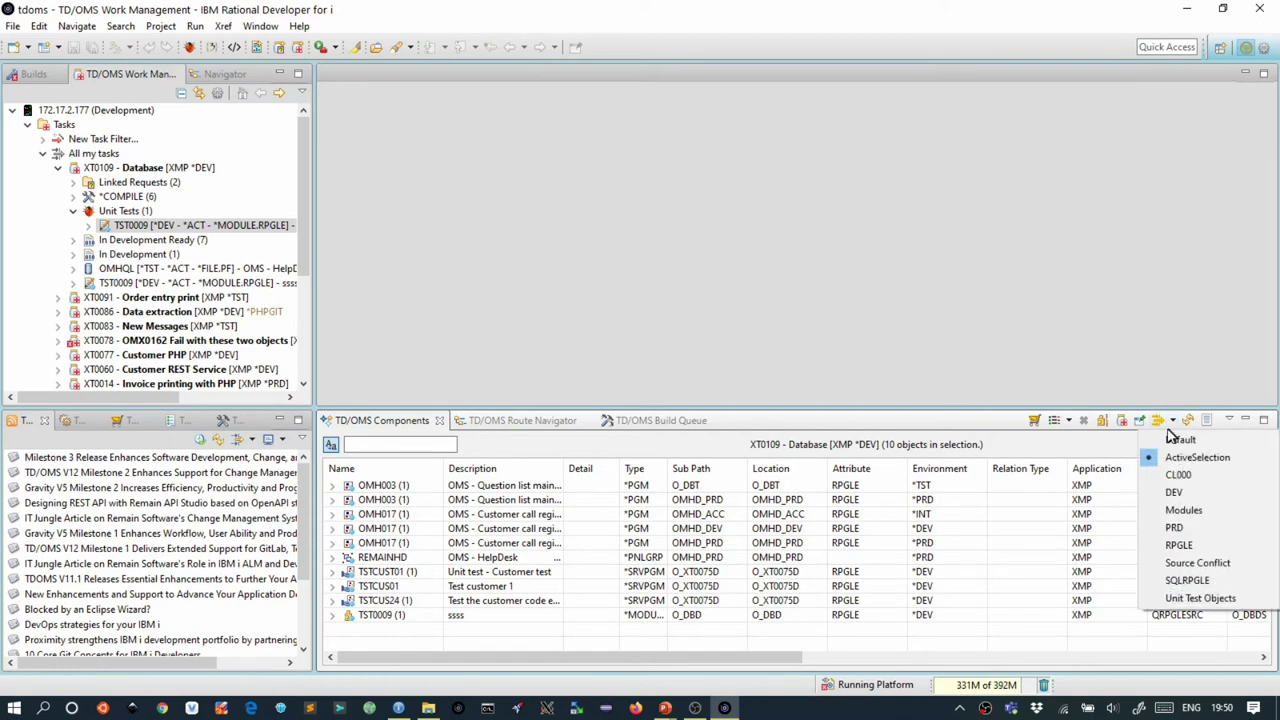
# Step: Filter components on the Version 12 label, leaving two OMH003 entries and REMAINHD
pyautogui.click(1173, 421)
pyautogui.click(1157, 421)
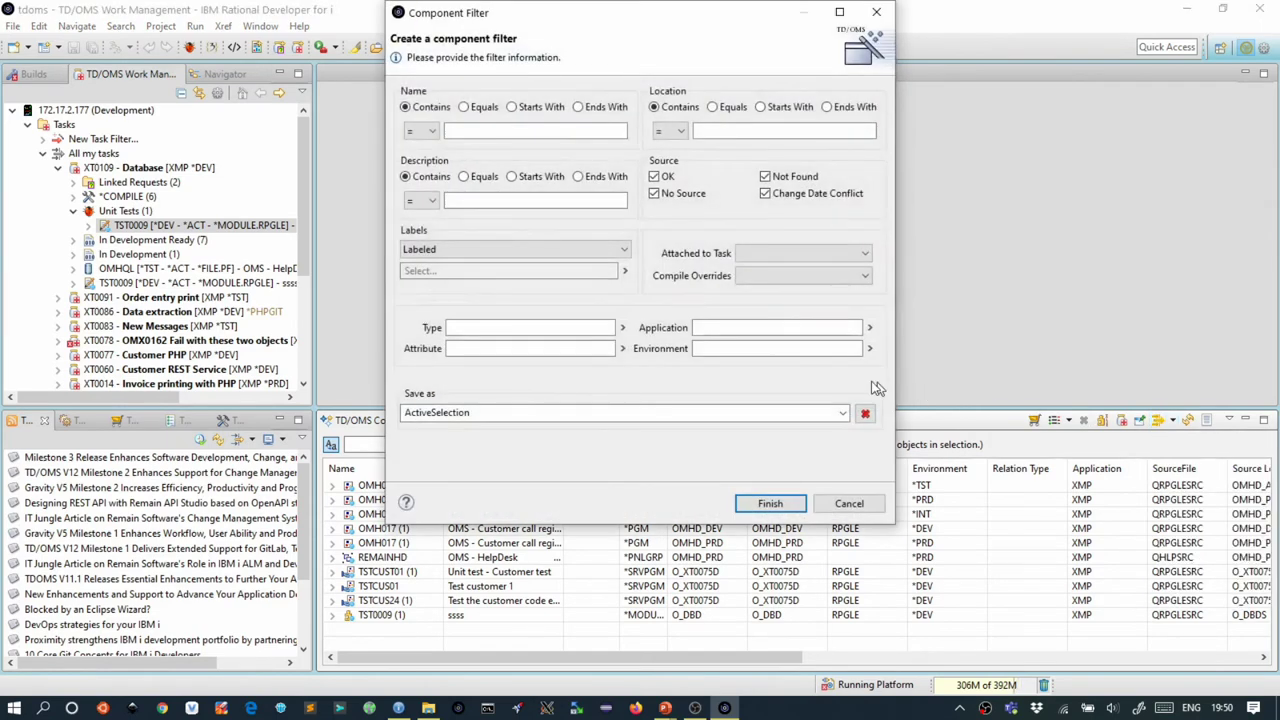
pyautogui.click(612, 250)
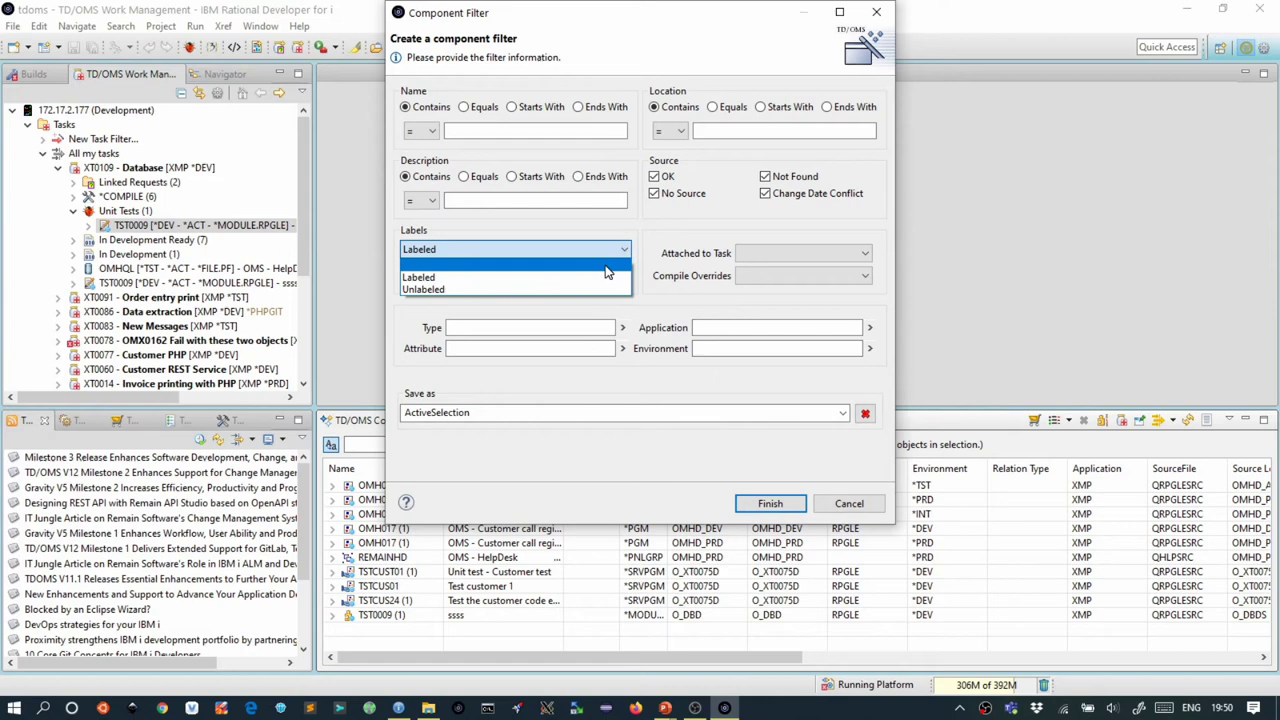
pyautogui.click(606, 265)
pyautogui.click(624, 270)
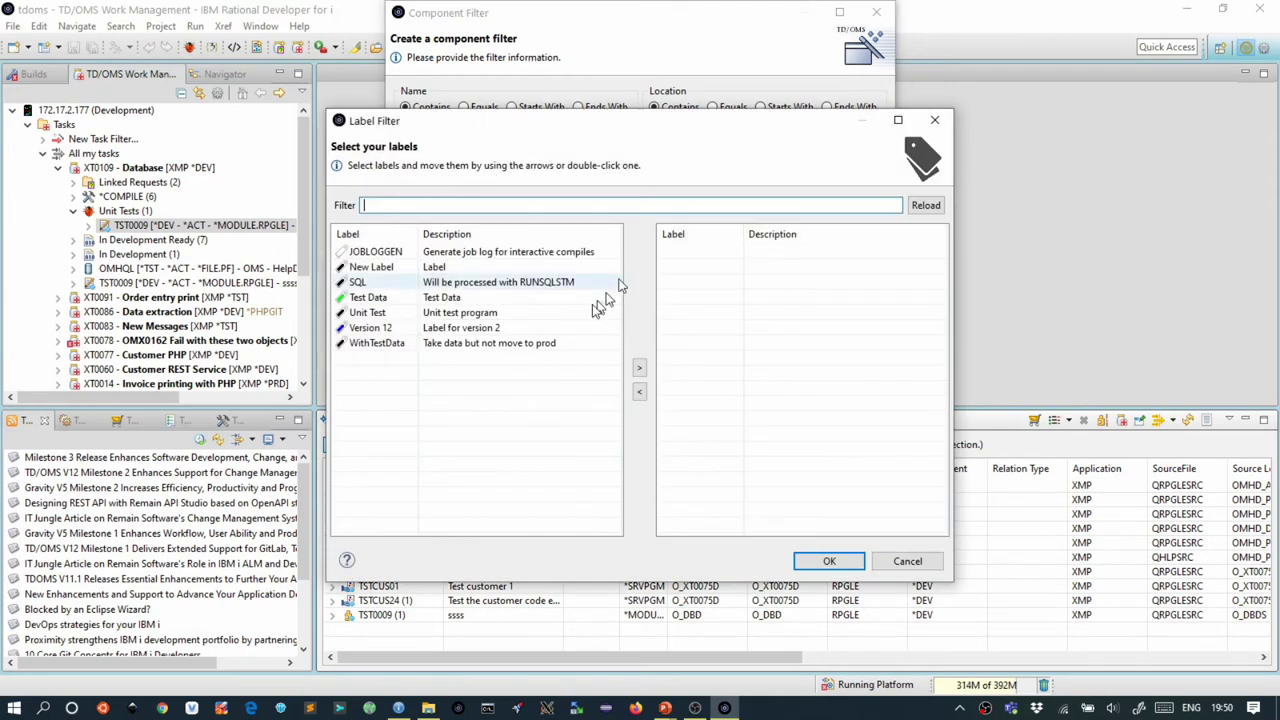
pyautogui.doubleClick(368, 328)
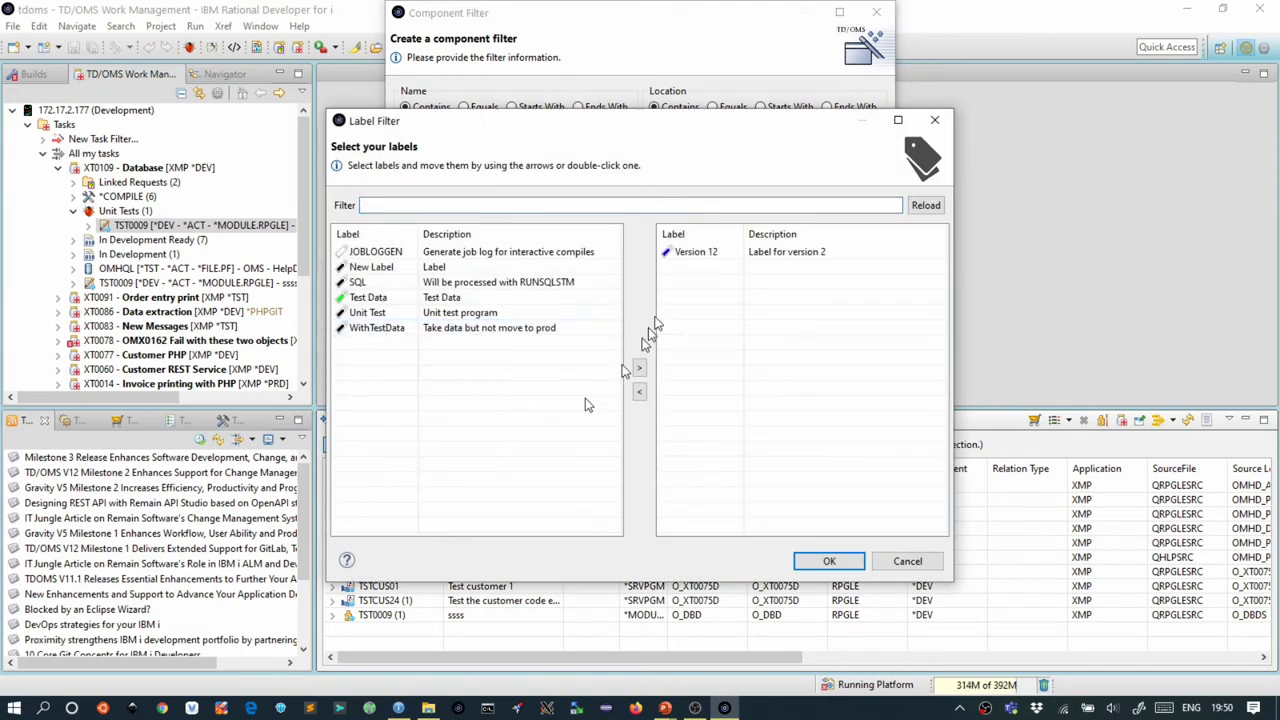
pyautogui.click(826, 565)
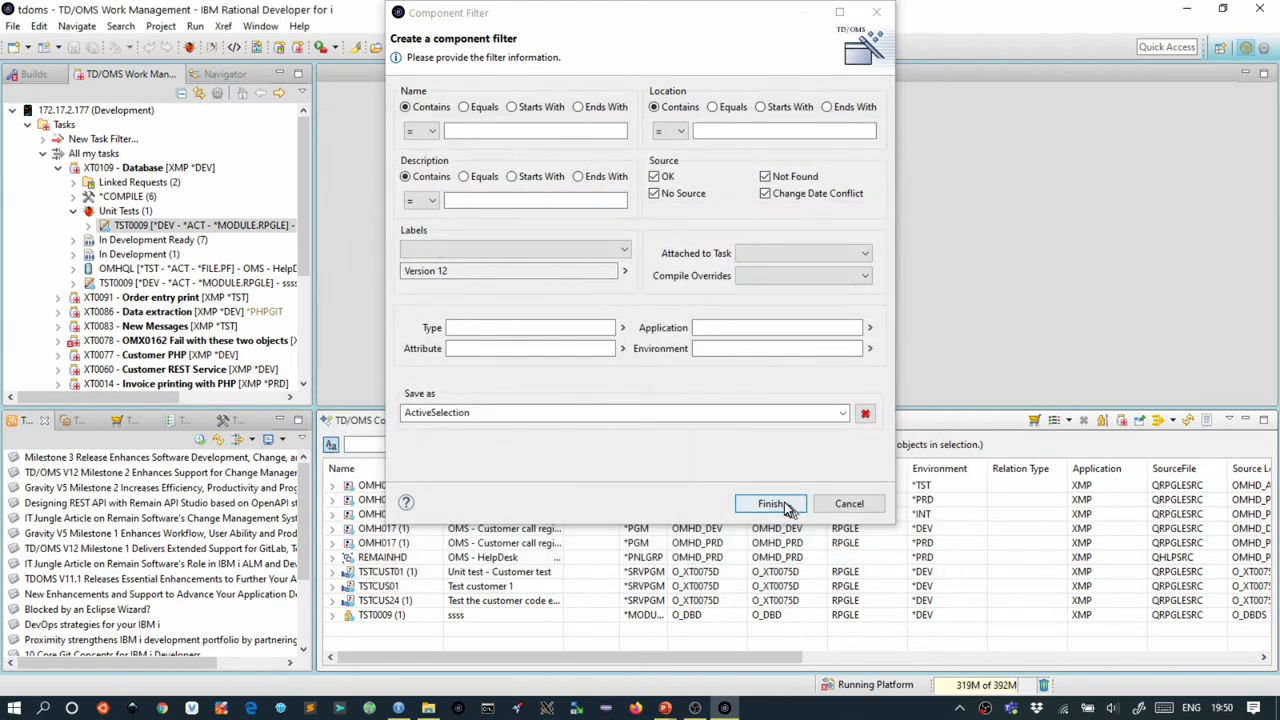
pyautogui.click(771, 504)
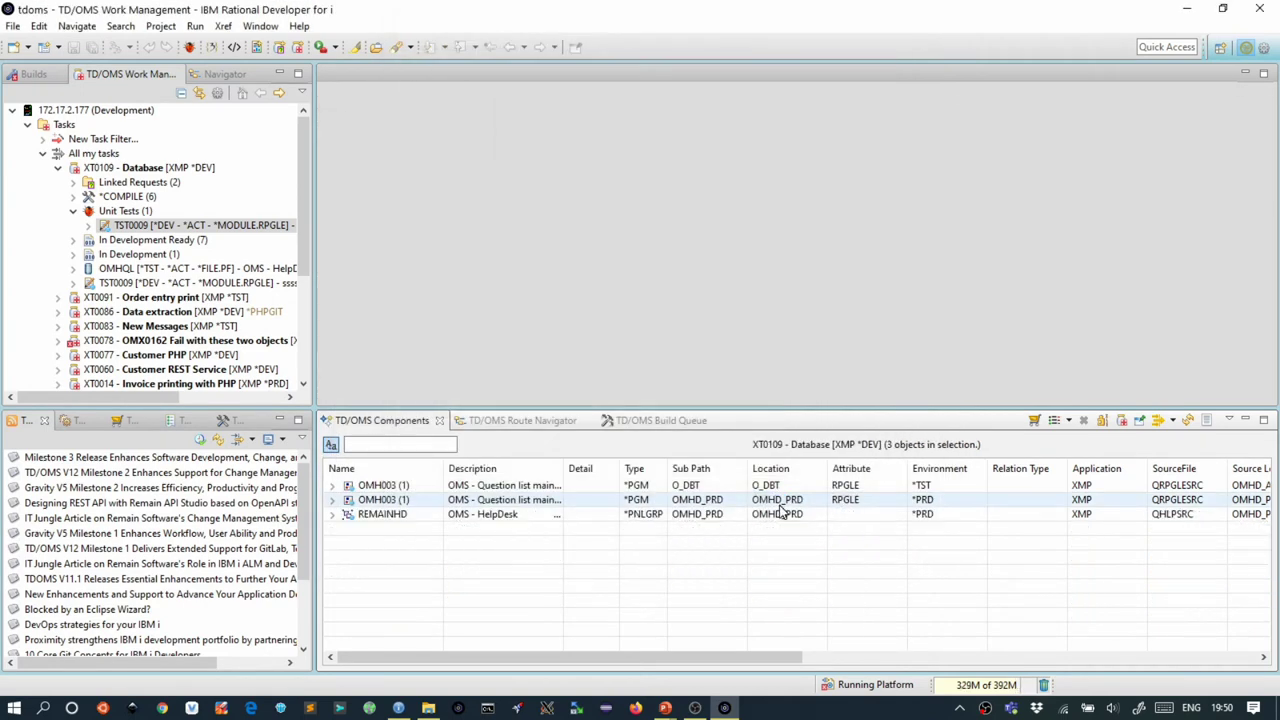
# Step: Open the Labels dialog for the REMAINHD component
pyautogui.click(397, 516)
pyautogui.rightClick(397, 517)
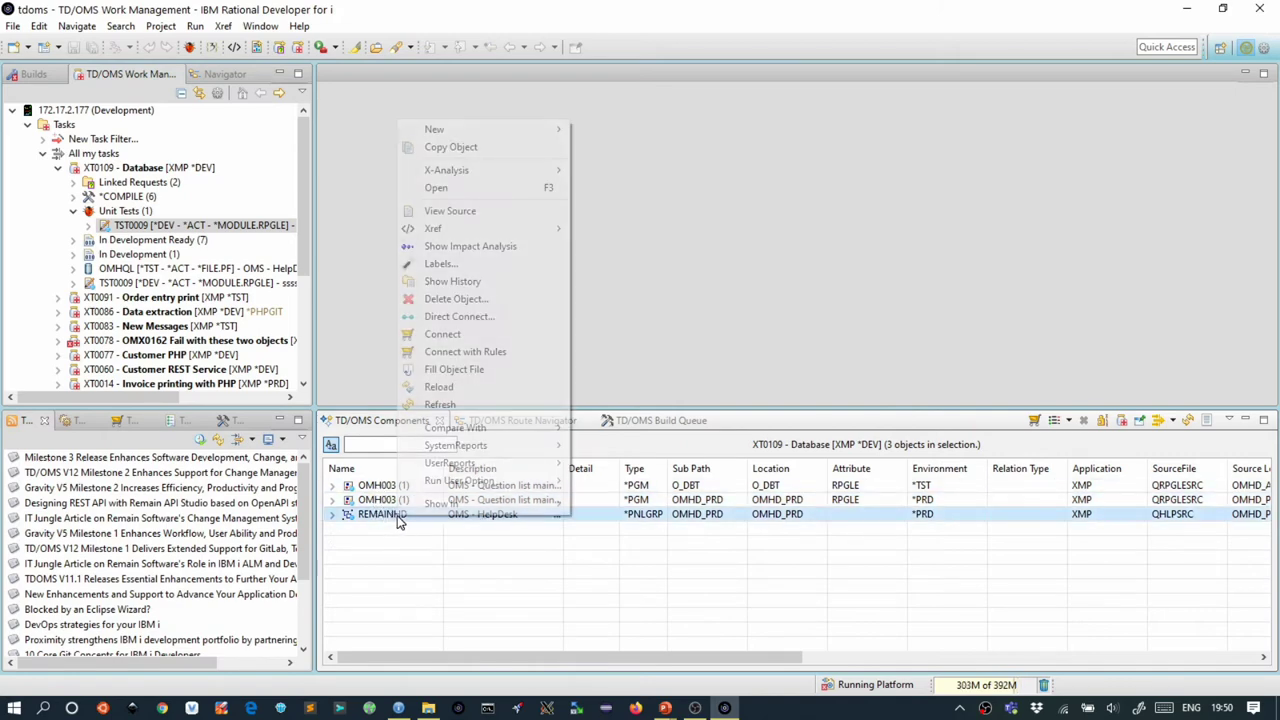
pyautogui.click(462, 264)
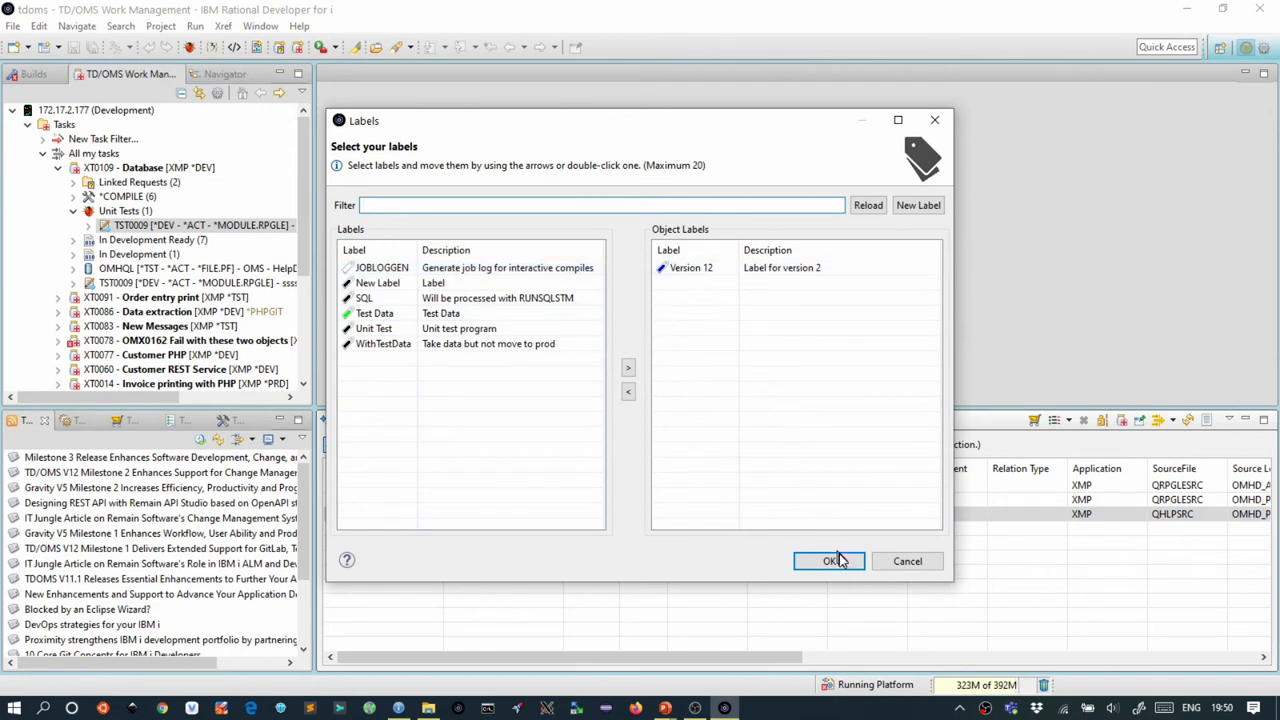
# Step: Create cyan label 'Version 13' described 'Version 13', reload labels, and close
pyautogui.click(912, 210)
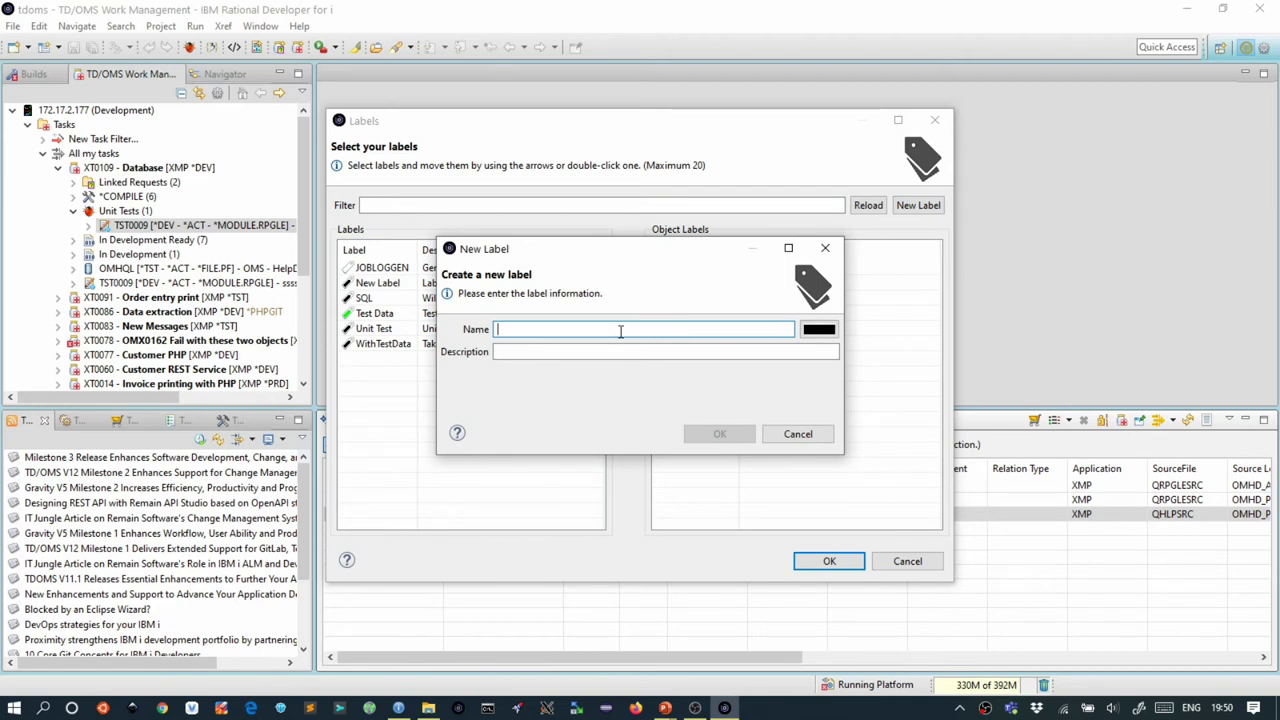
pyautogui.write('Version 13')
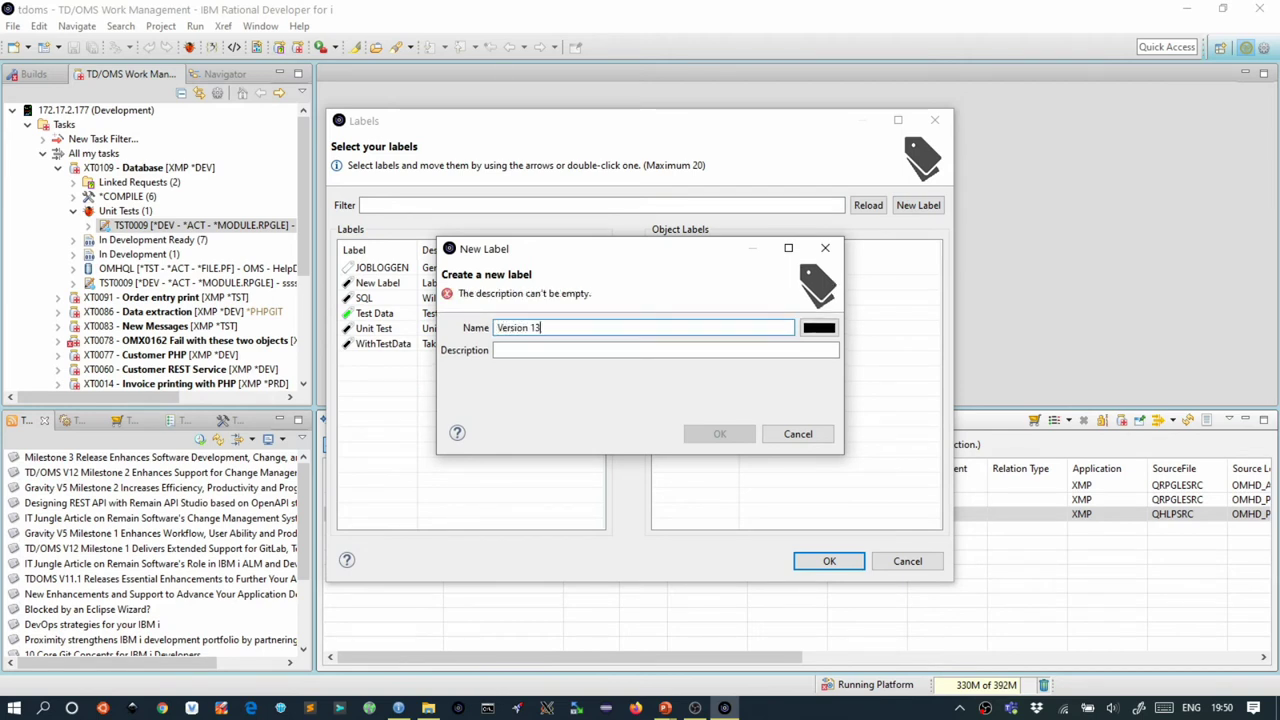
pyautogui.click(818, 328)
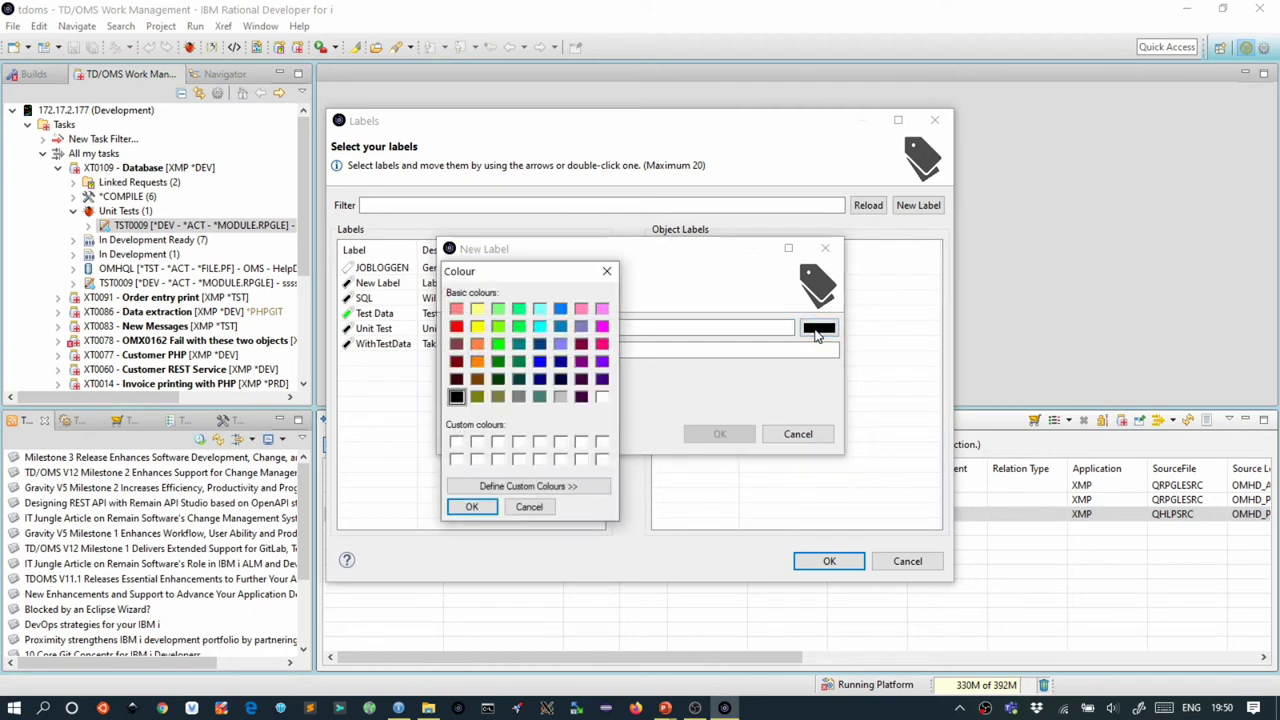
pyautogui.click(539, 326)
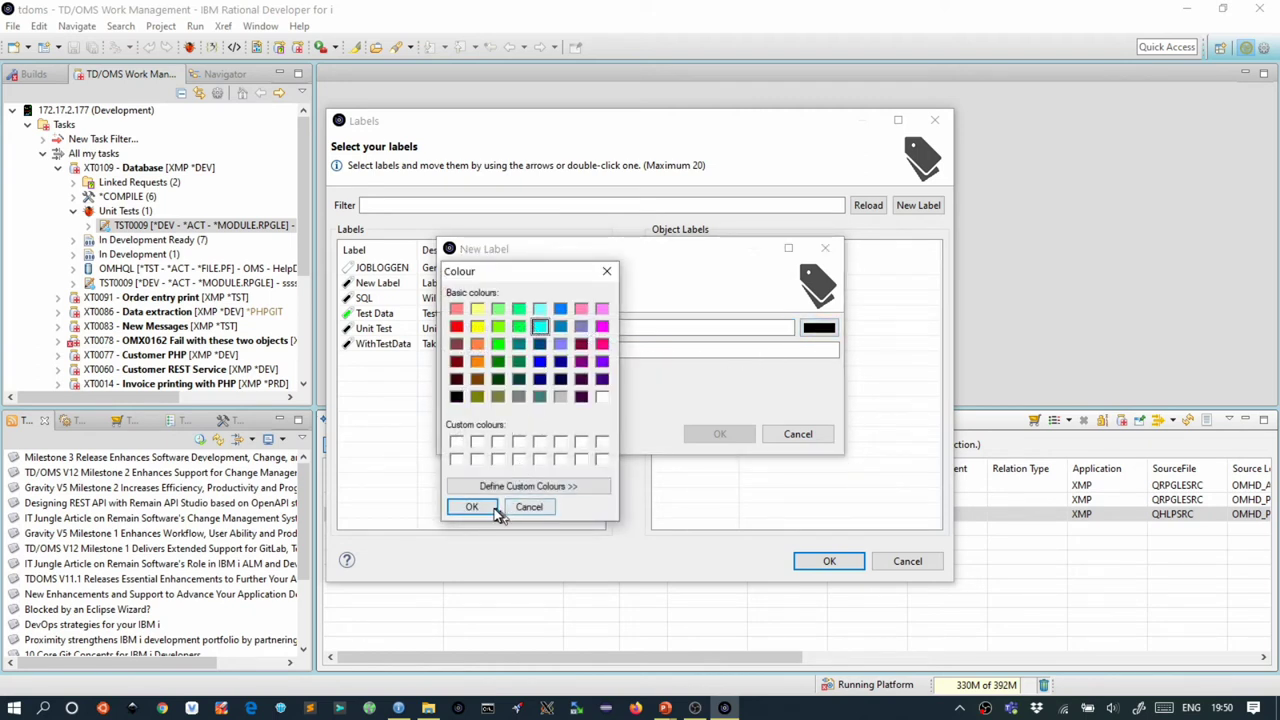
pyautogui.click(475, 507)
pyautogui.click(557, 350)
pyautogui.write('V')
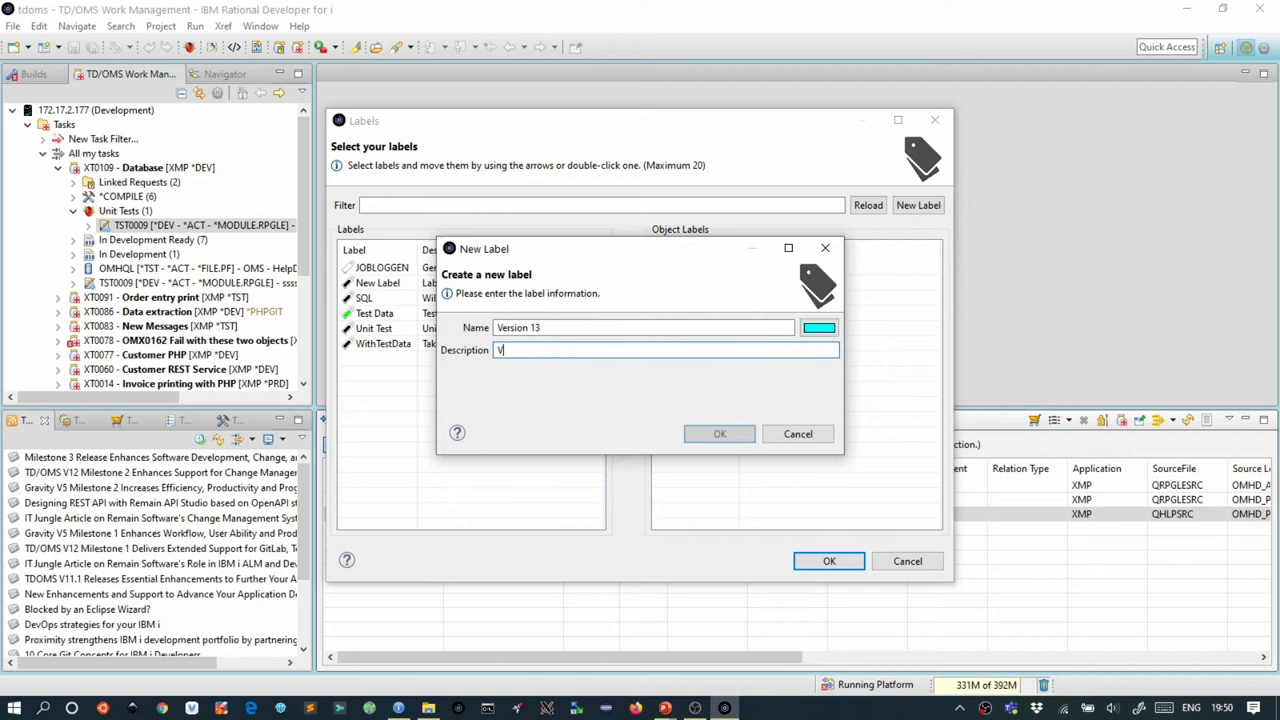
pyautogui.write('ersion 13')
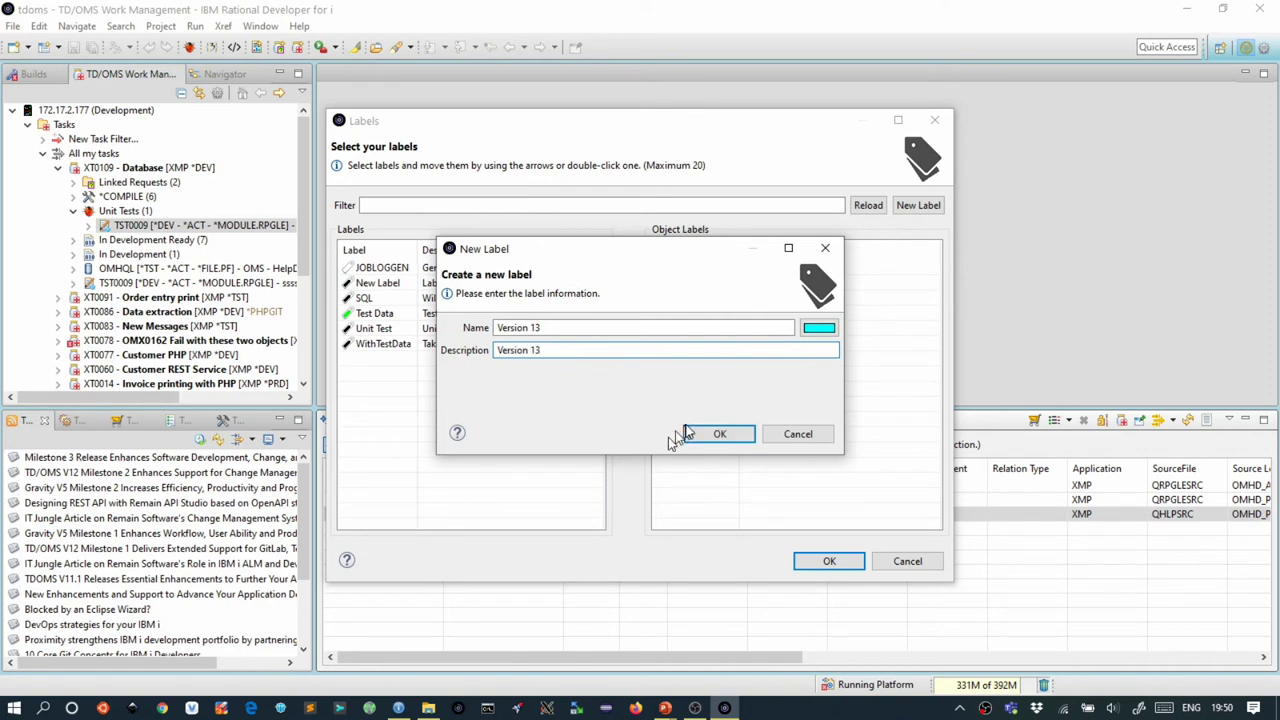
pyautogui.click(705, 436)
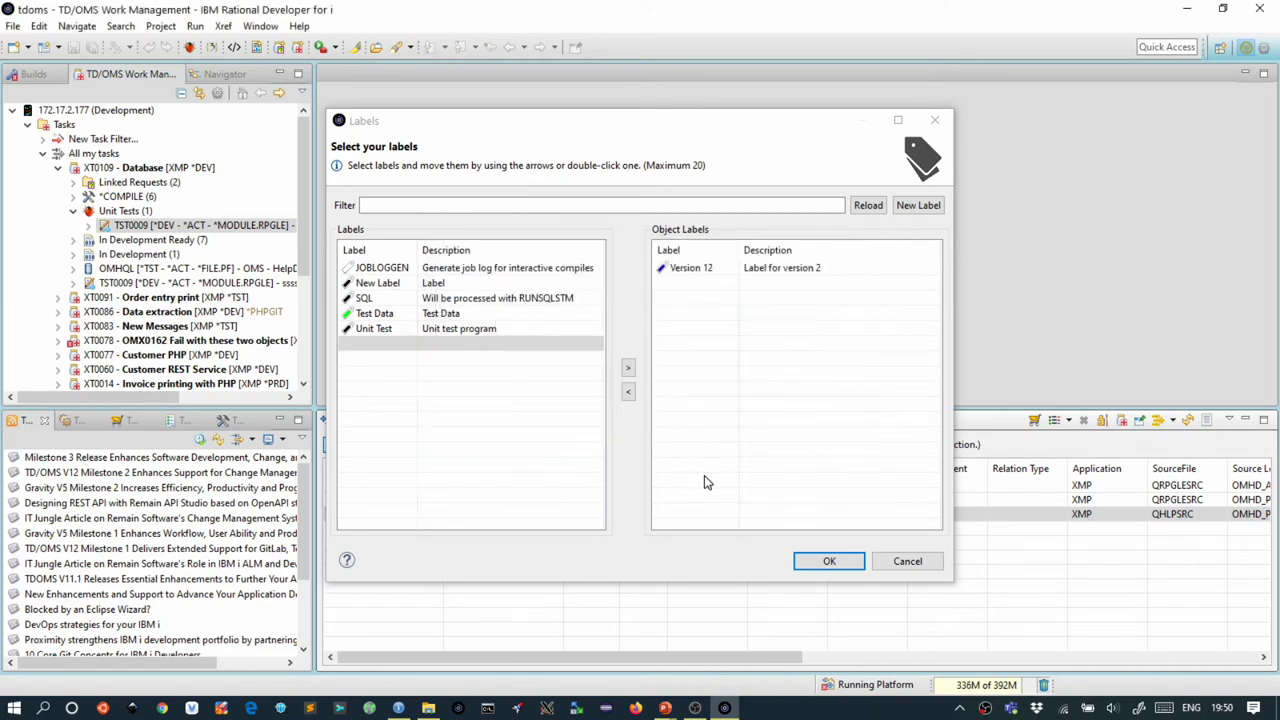
pyautogui.click(862, 210)
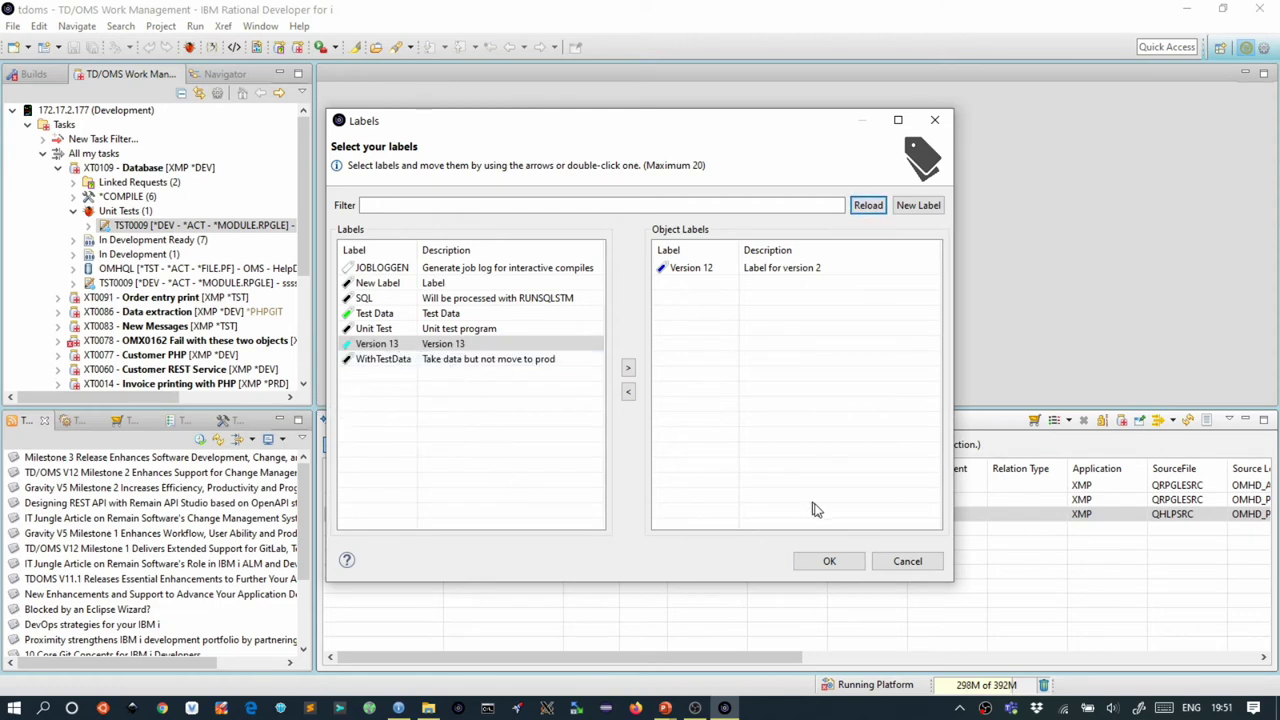
pyautogui.click(826, 562)
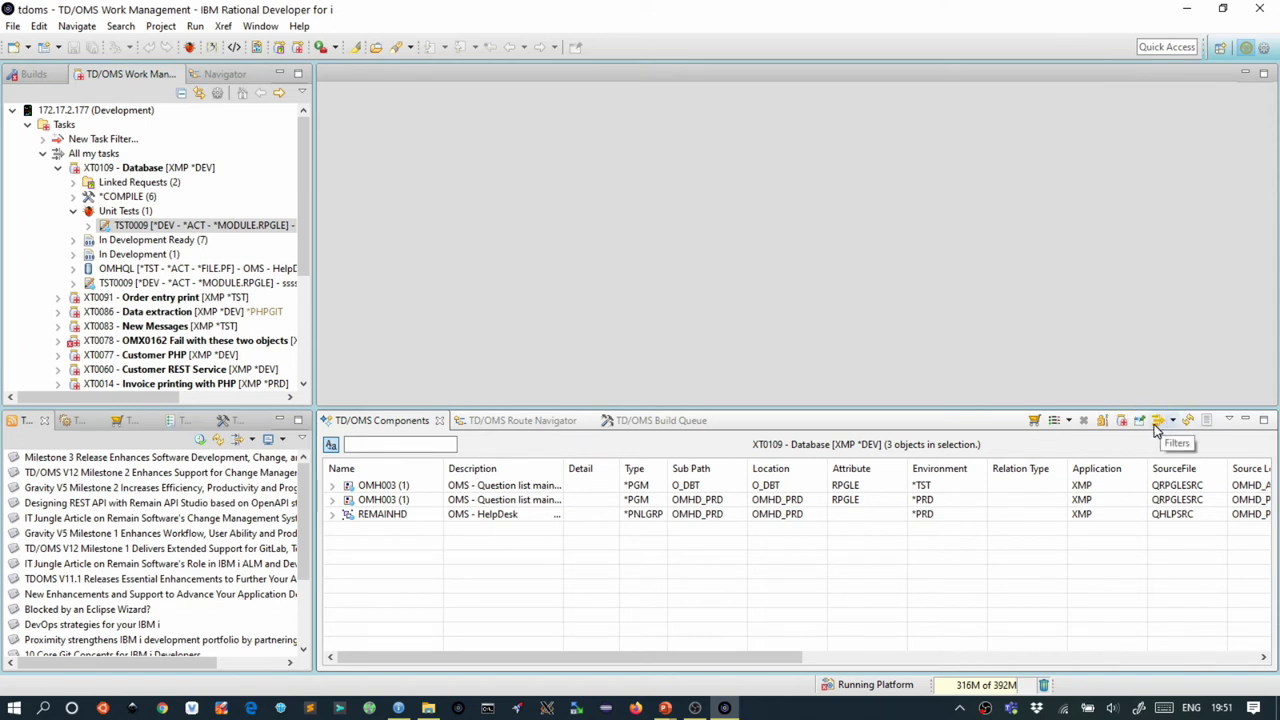
# Step: Switch to the A - PLATO TD/OMS terminal window
pyautogui.hotkey('alt', 'Tab')
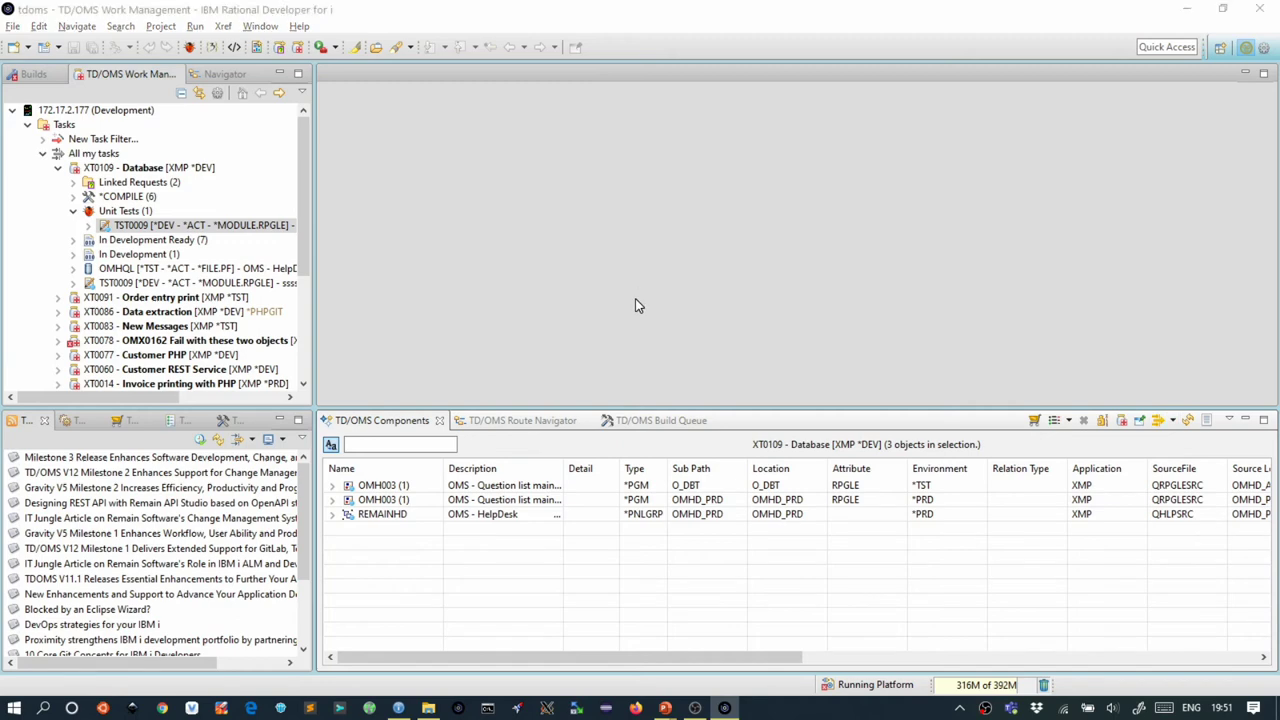
# Step: Return to the TD/OMS main menu and start compile type maintenance with STRTCM
pyautogui.click(635, 297)
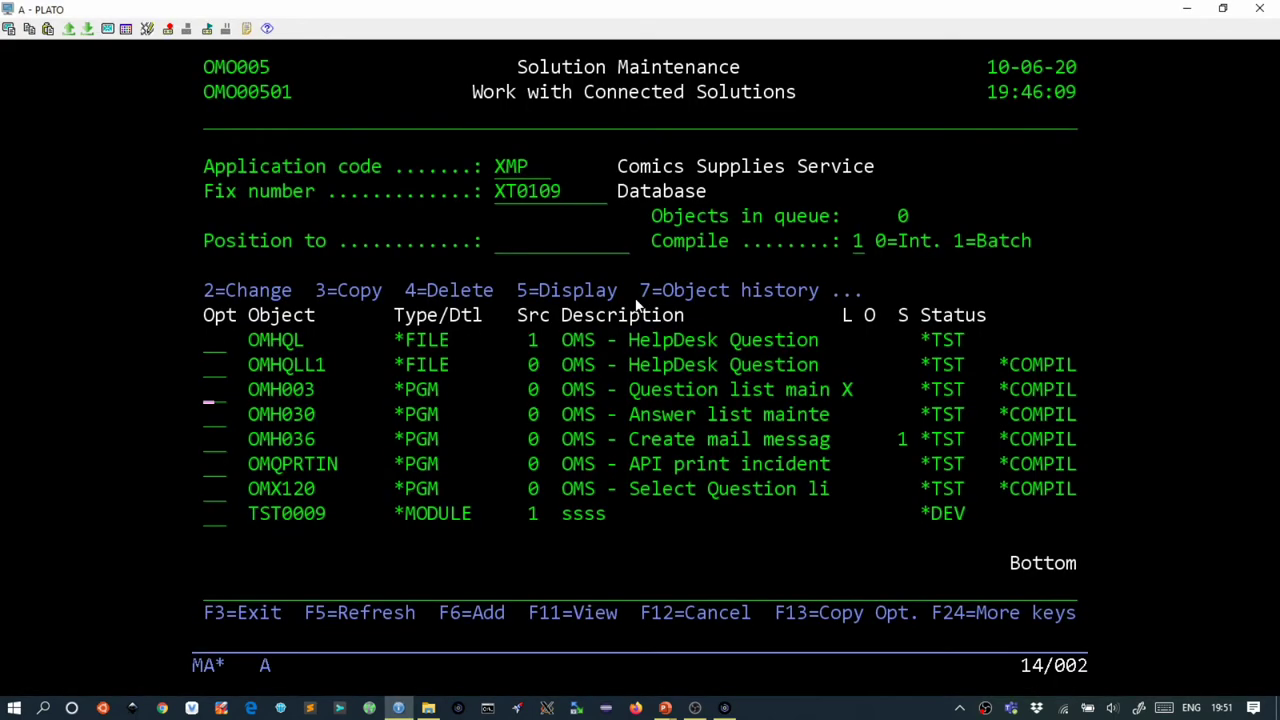
pyautogui.press('F12')
pyautogui.press('F3')
pyautogui.write('s')
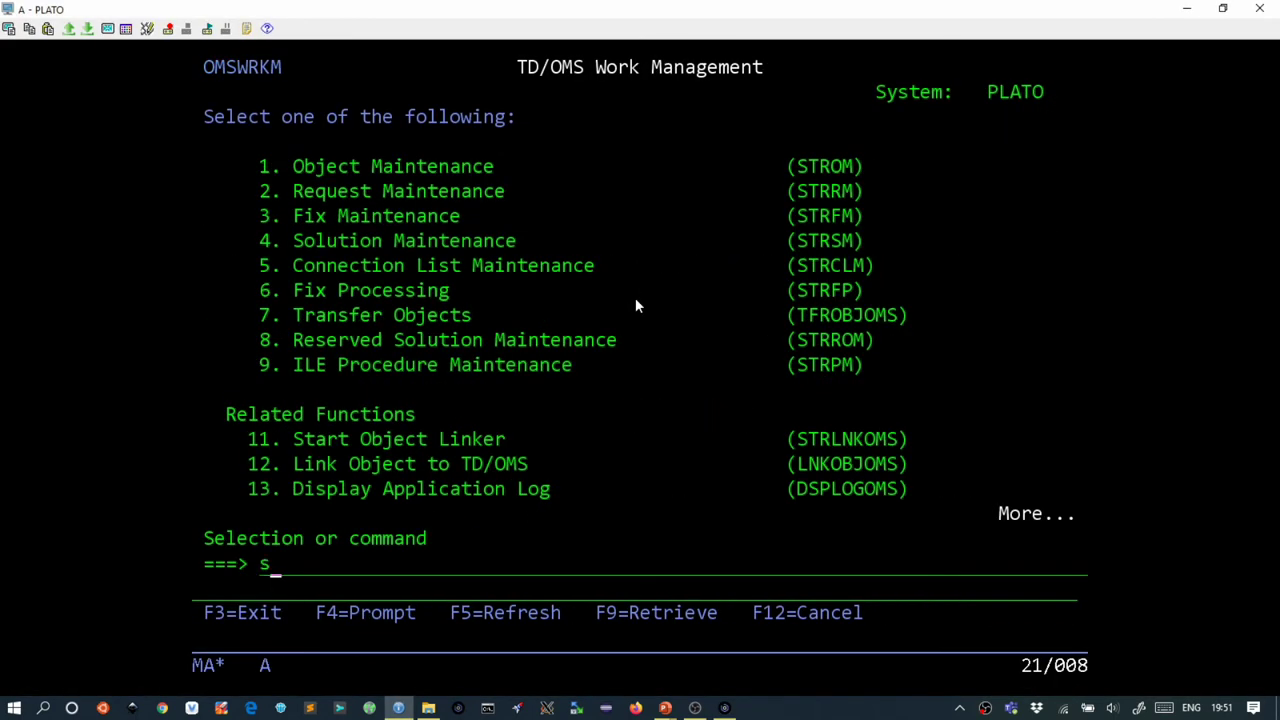
pyautogui.write('trtcm')
pyautogui.press('Return')
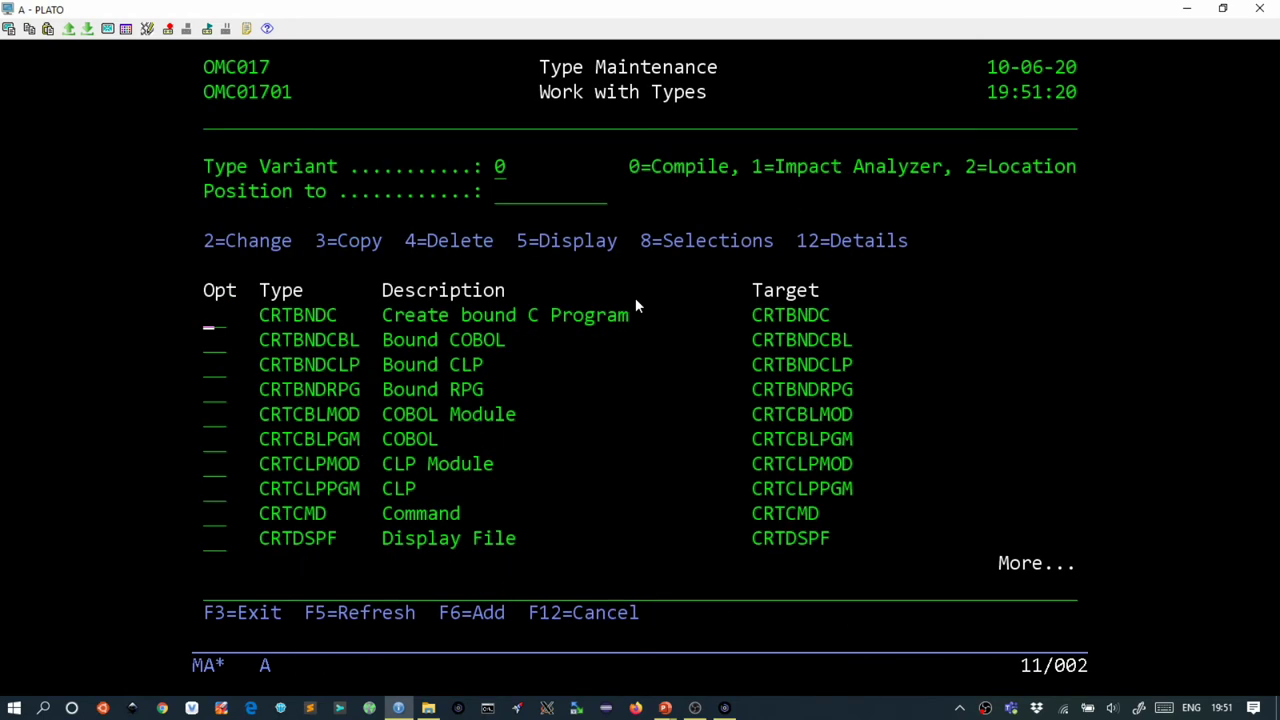
# Step: Inspect the RUNSQLSTM compile selection's Label field, set to SQL, then return to RDi
pyautogui.press('pagedown')
pyautogui.press('pagedown')
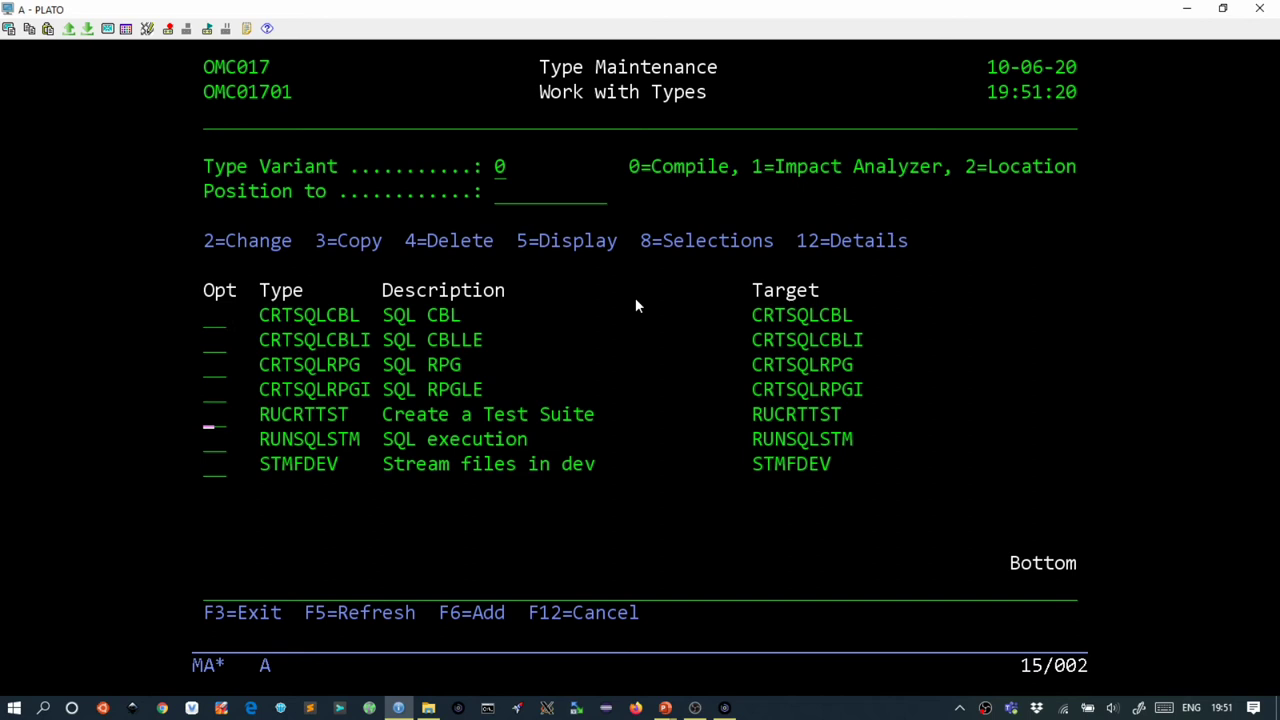
pyautogui.press('Down')
pyautogui.write('8')
pyautogui.press('Return')
pyautogui.write('2')
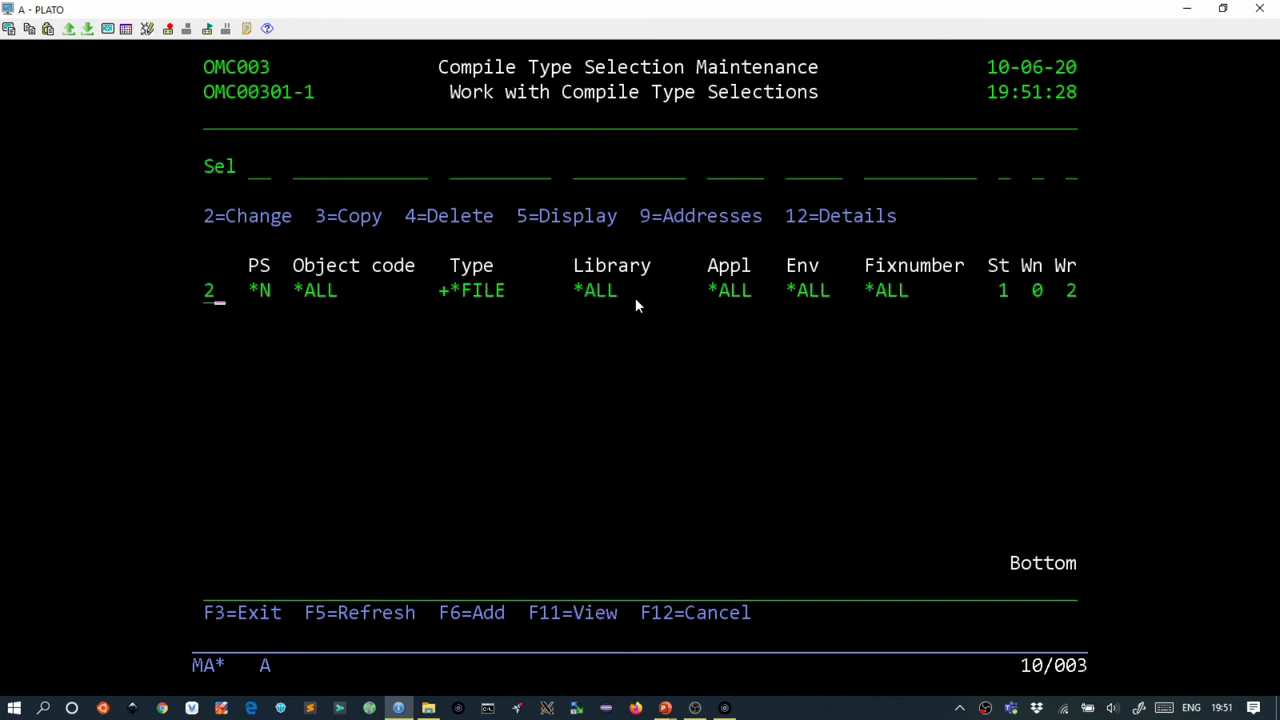
pyautogui.press('Return')
pyautogui.press('Down')
pyautogui.press('Down')
pyautogui.press('Down')
pyautogui.press('Down')
pyautogui.press('Down')
pyautogui.press('Down')
pyautogui.press('Down')
pyautogui.press('Down')
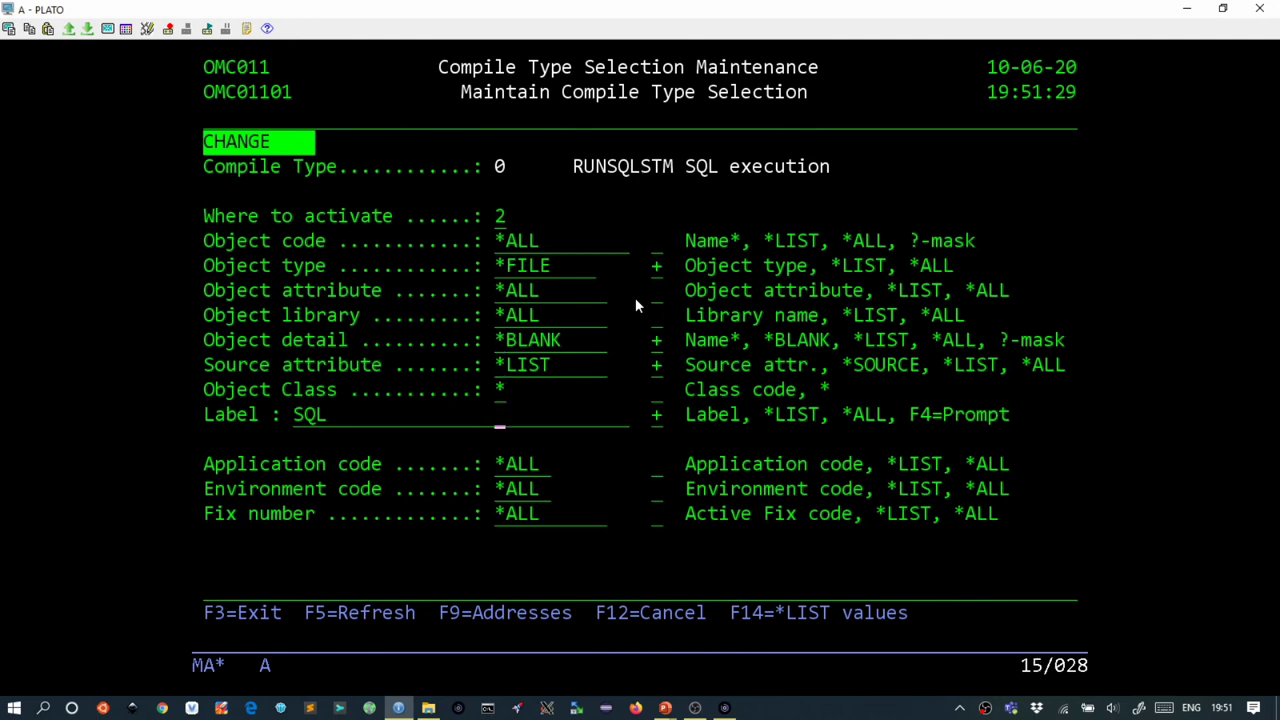
pyautogui.hotkey('shift', 'Tab')
pyautogui.press('F12')
pyautogui.press('F12')
pyautogui.press('F12')
pyautogui.hotkey('alt', 'Tab')
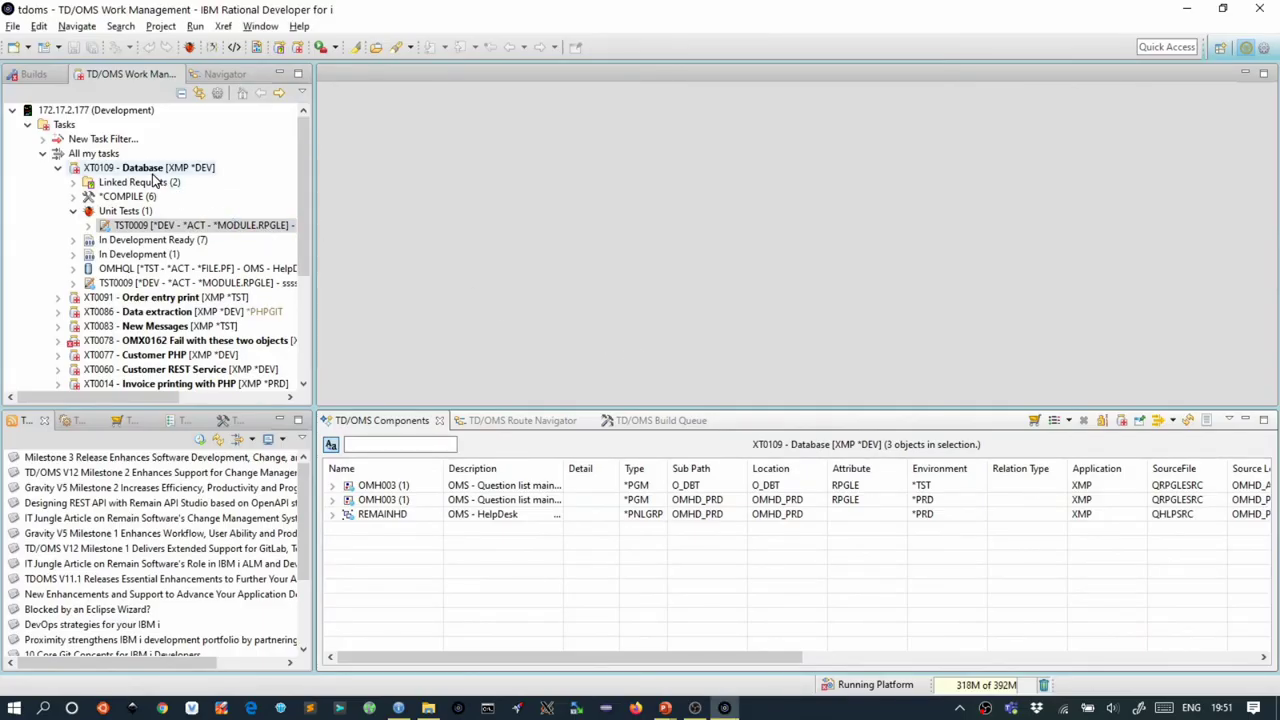
# Step: Start creating a new object for the XT0109 Database task
pyautogui.click(152, 182)
pyautogui.rightClick(157, 182)
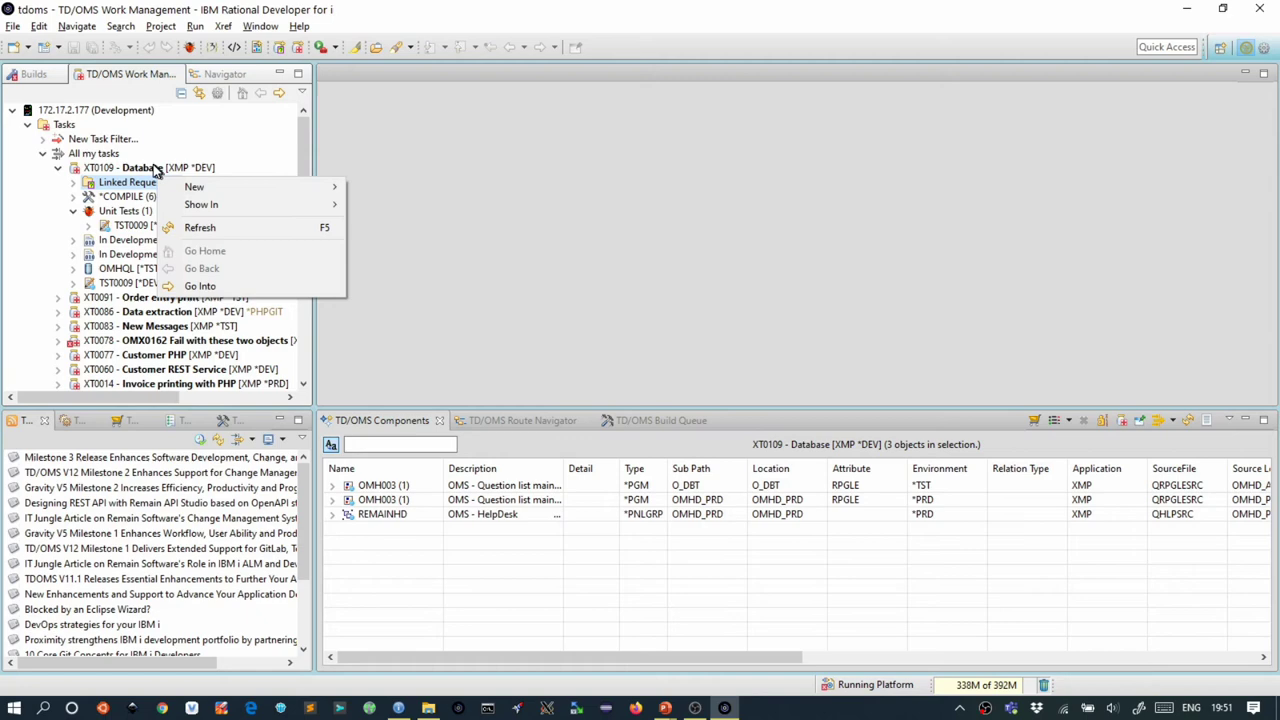
pyautogui.click(148, 167)
pyautogui.rightClick(153, 167)
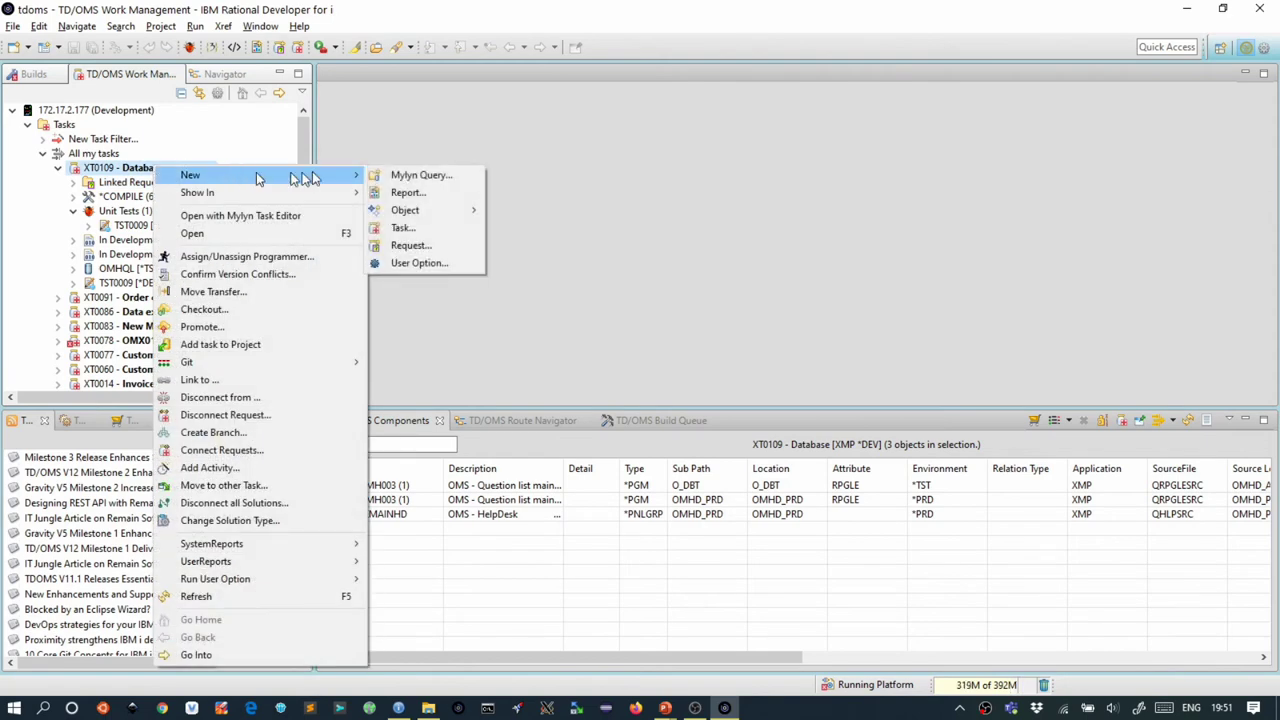
pyautogui.moveTo(405, 210)
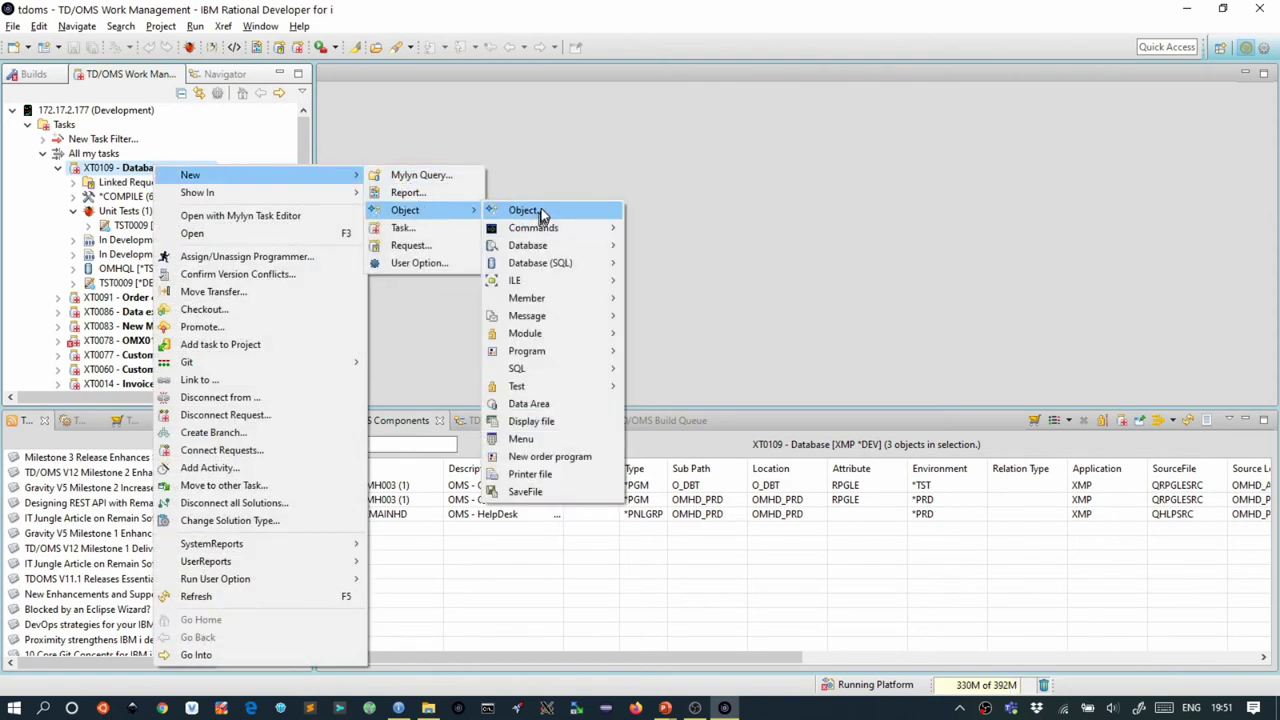
pyautogui.click(535, 210)
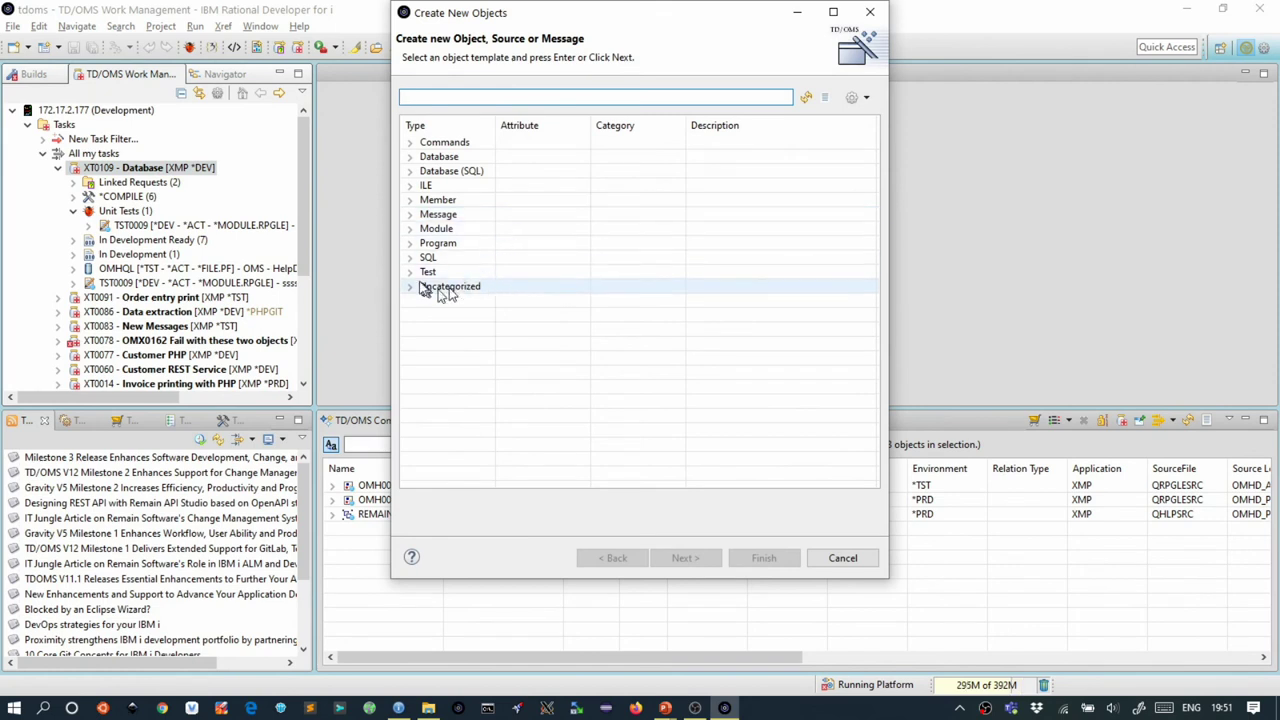
# Step: Open the Database (SQL) 'SQL Table' object template for changing
pyautogui.click(409, 257)
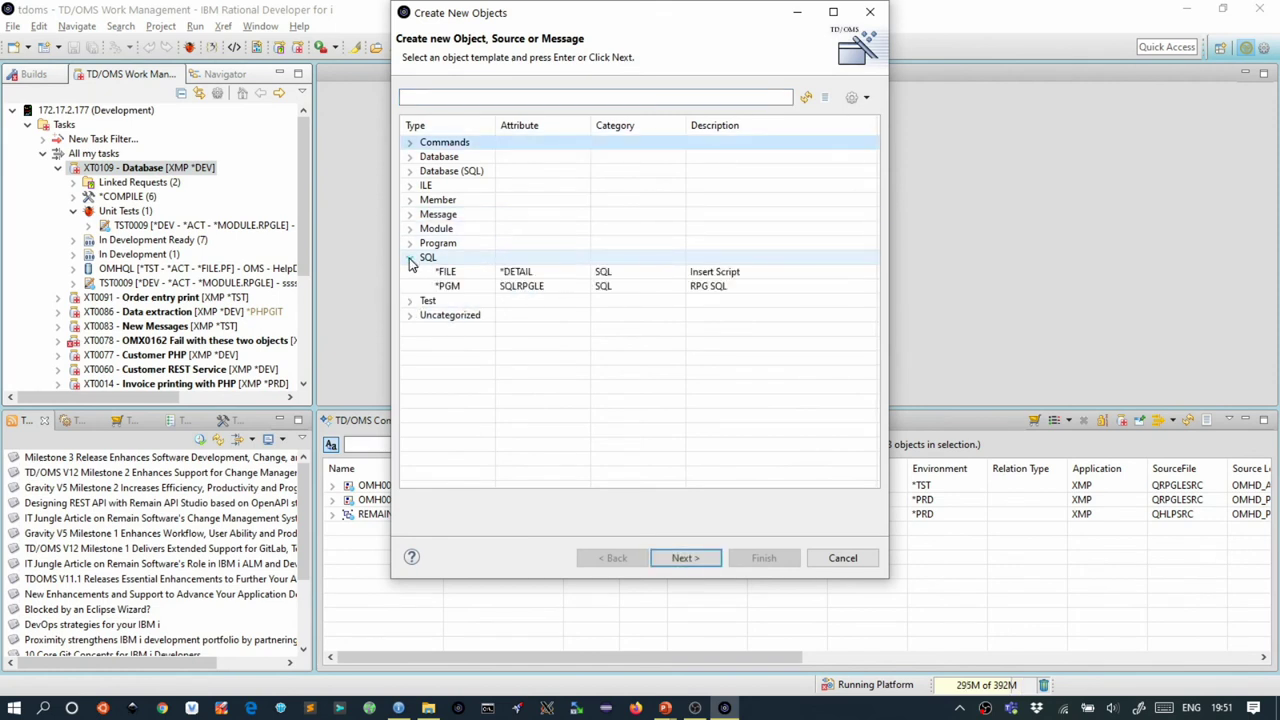
pyautogui.click(470, 287)
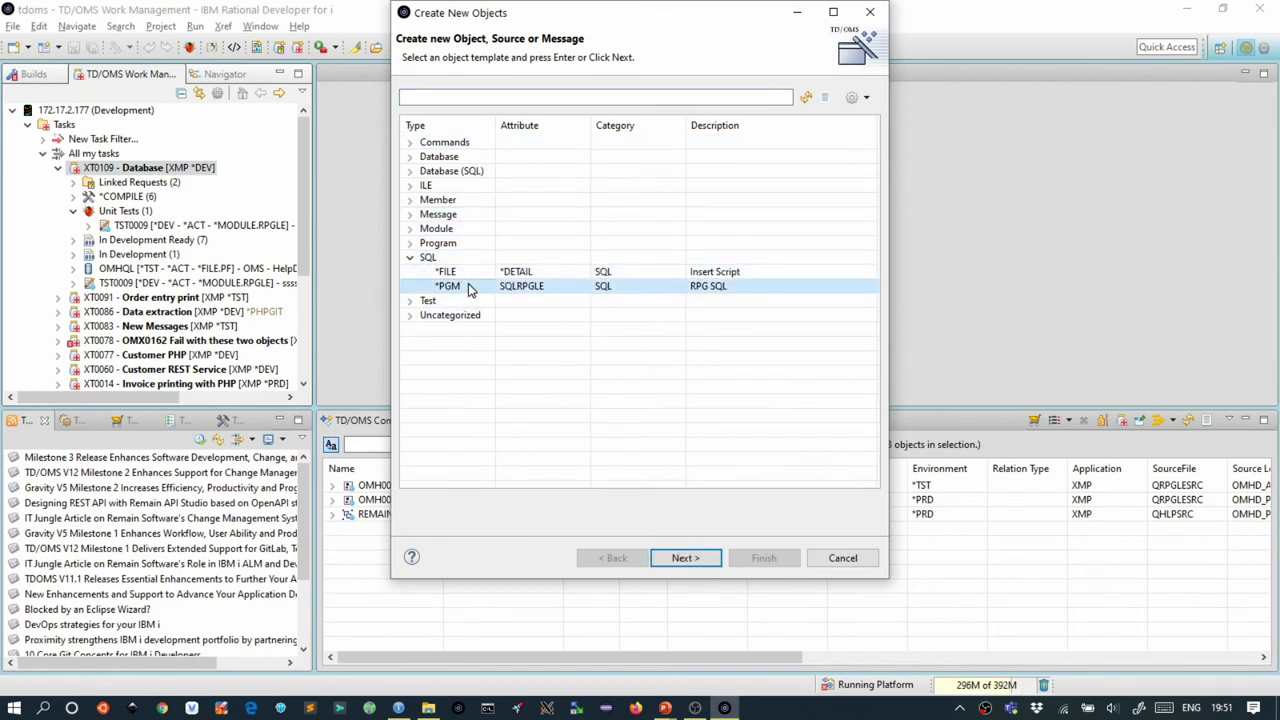
pyautogui.click(410, 175)
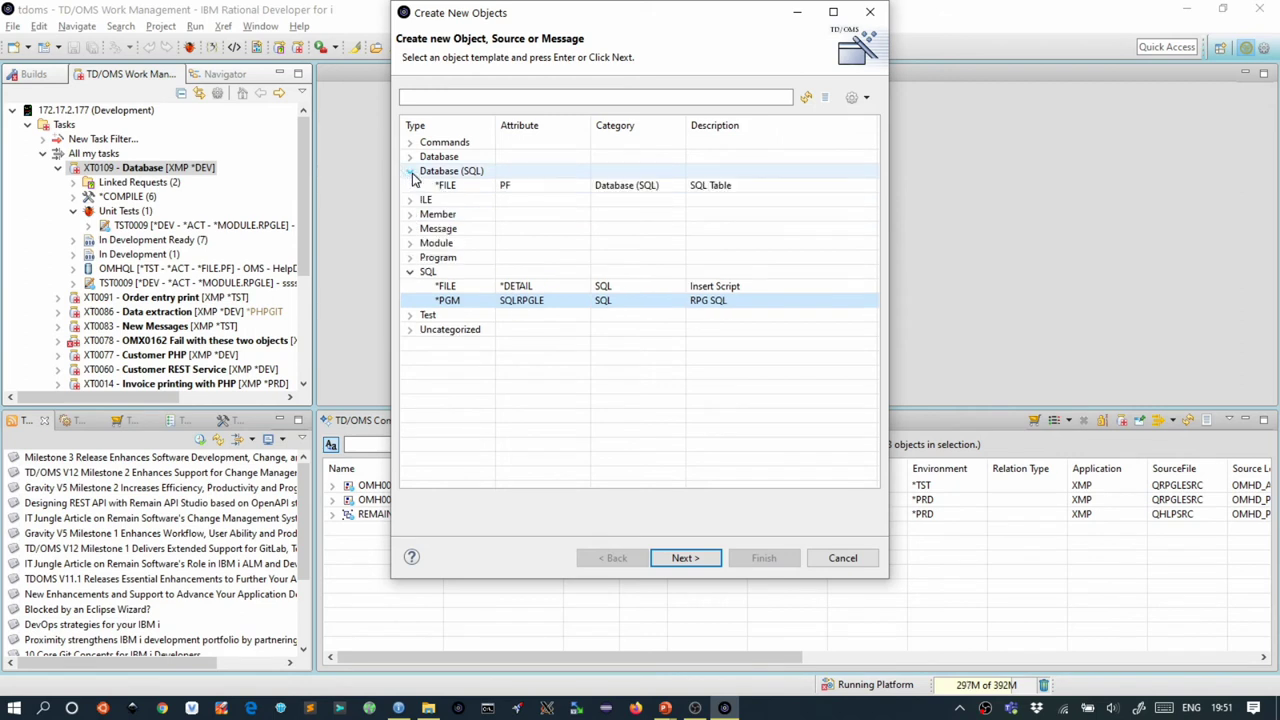
pyautogui.rightClick(513, 191)
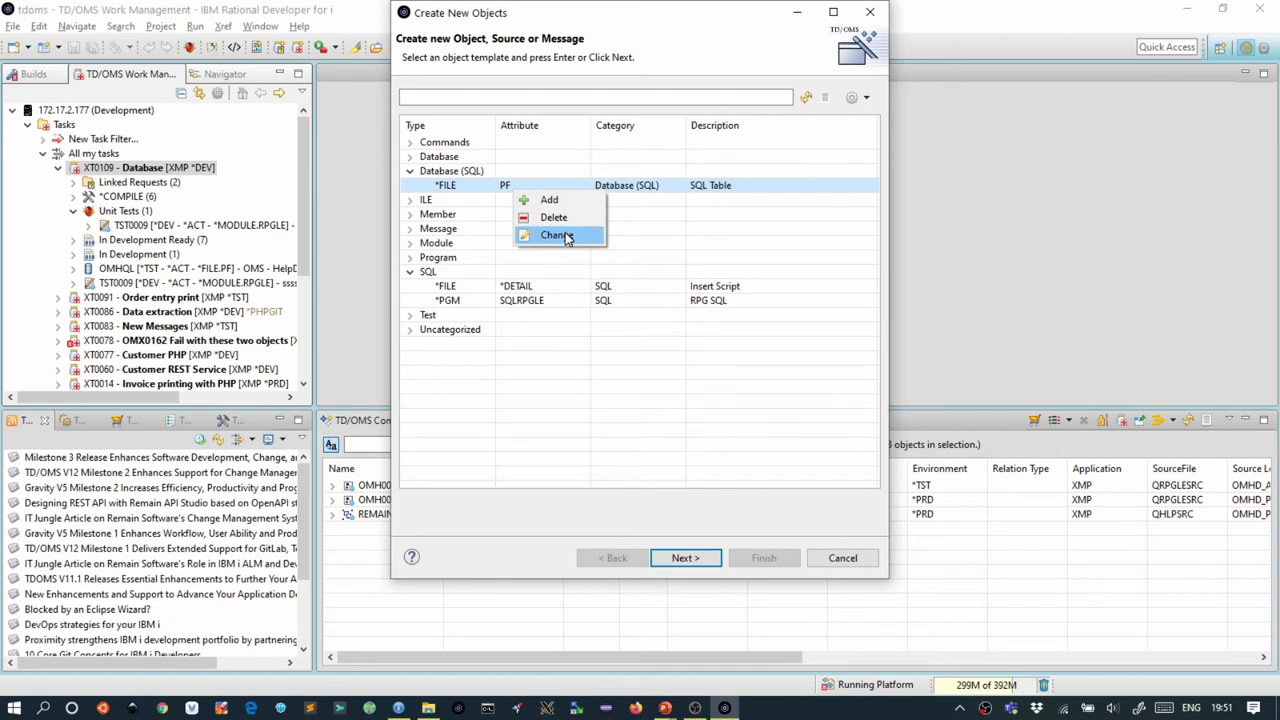
pyautogui.click(557, 235)
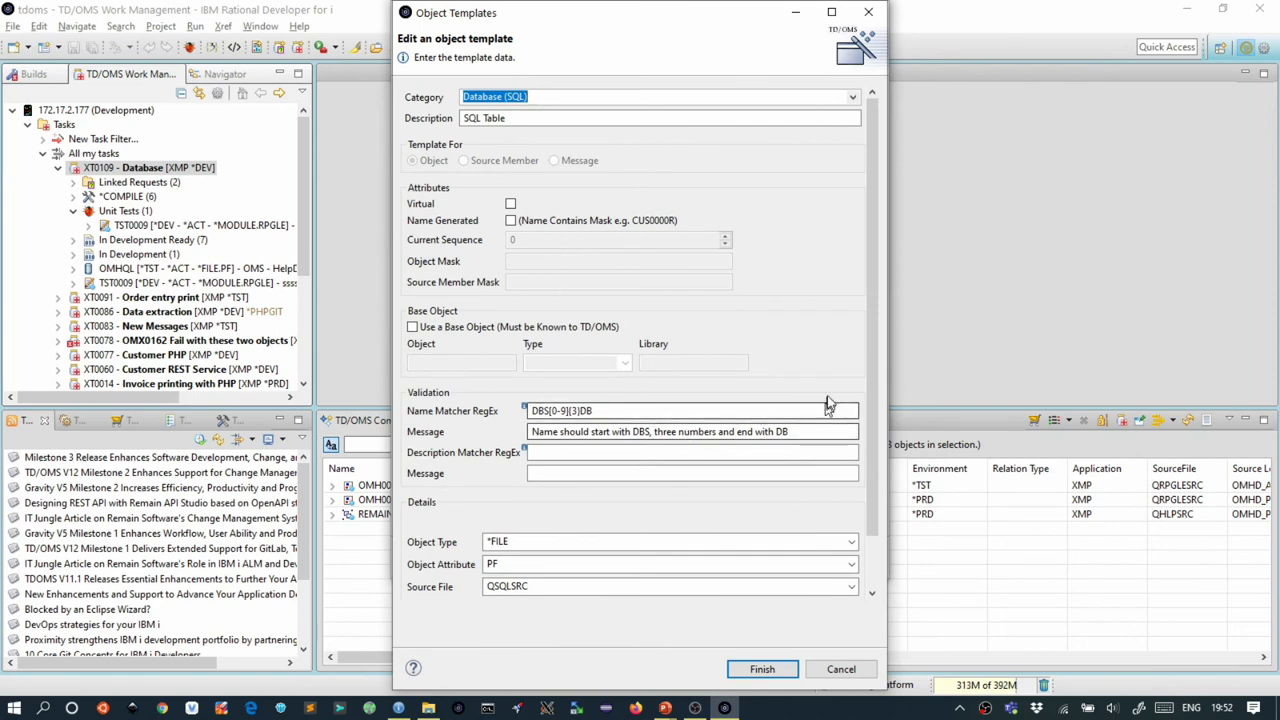
# Step: Add the SQL label to the SQL Table template, save it, and cancel the Create New Objects wizard
pyautogui.moveTo(872, 314); pyautogui.dragTo(885, 430)
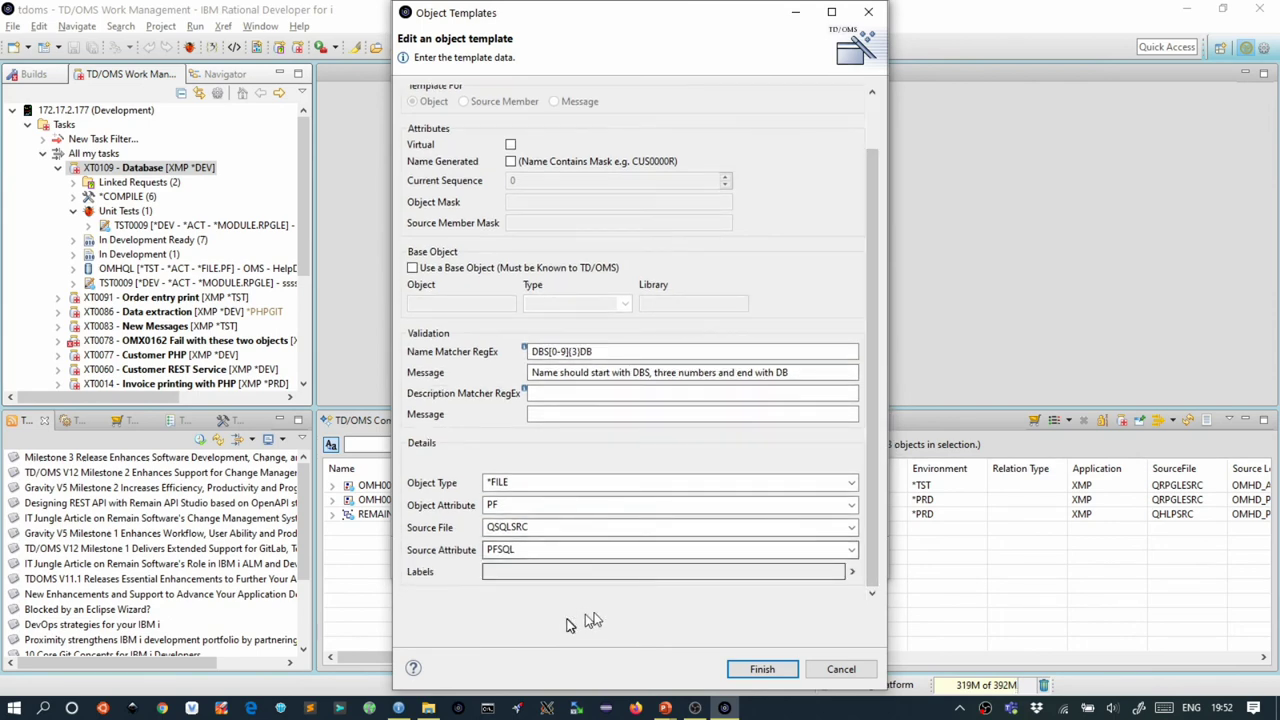
pyautogui.click(851, 572)
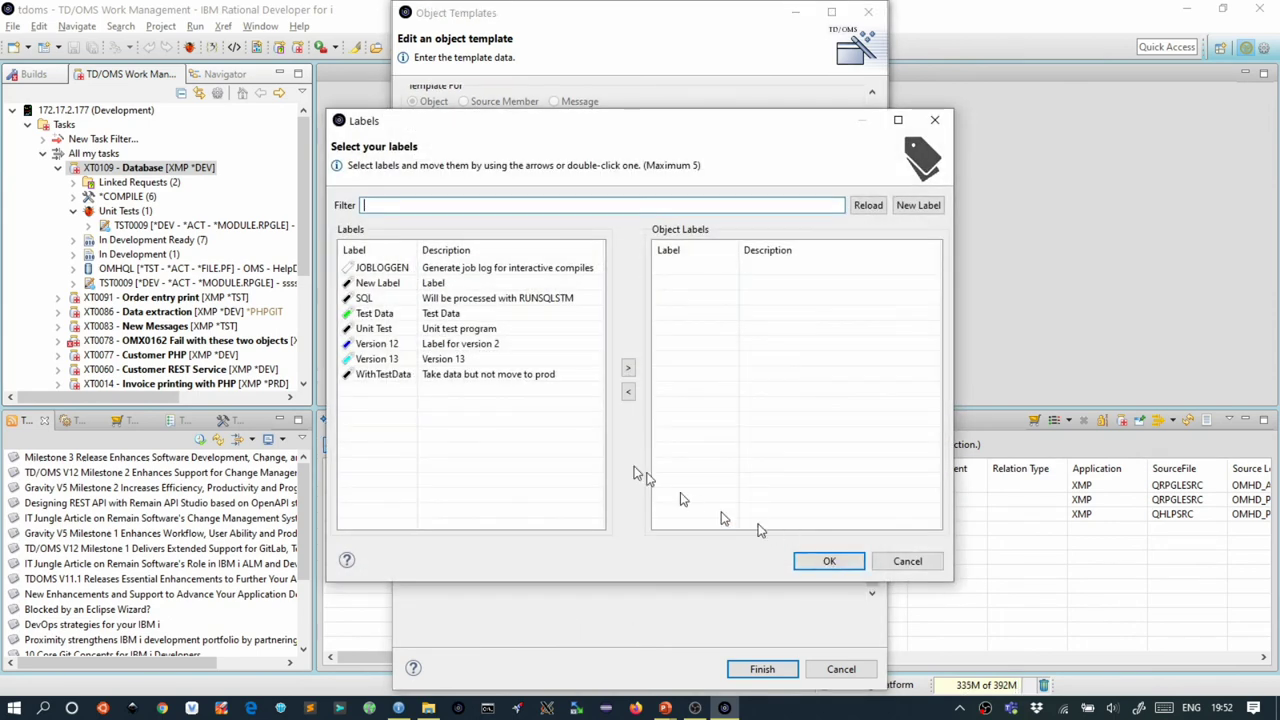
pyautogui.doubleClick(453, 300)
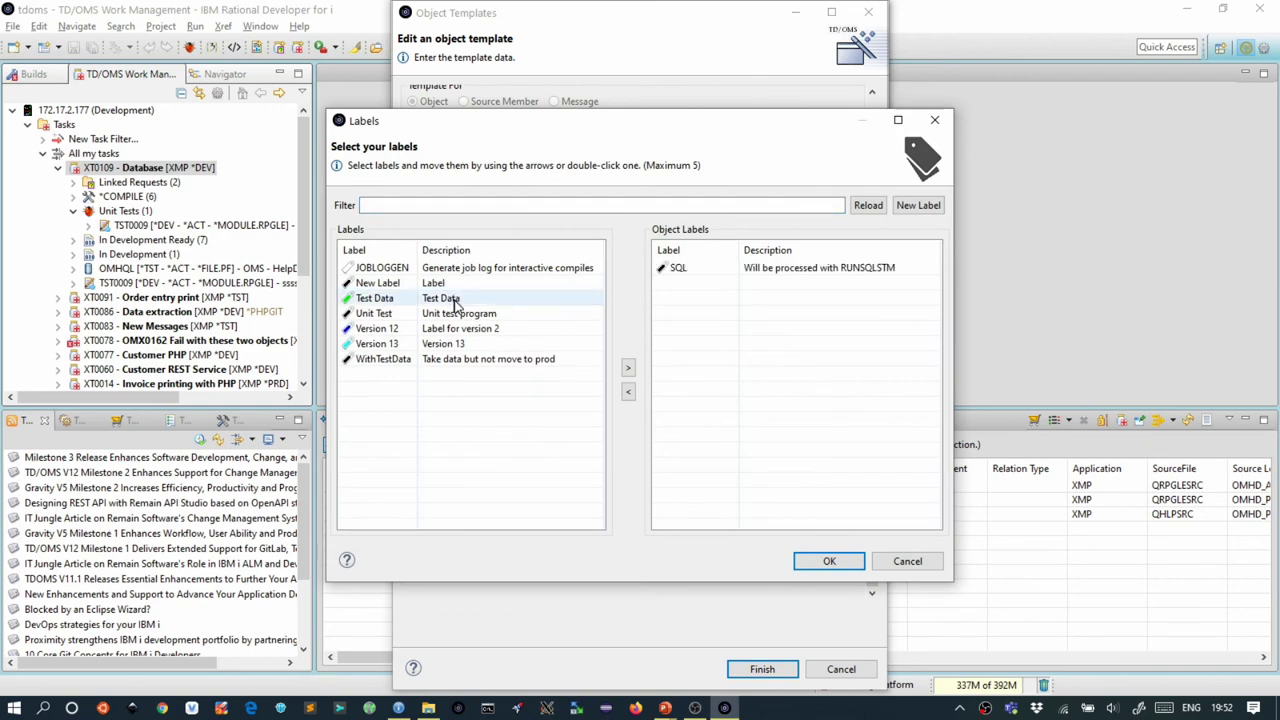
pyautogui.click(826, 562)
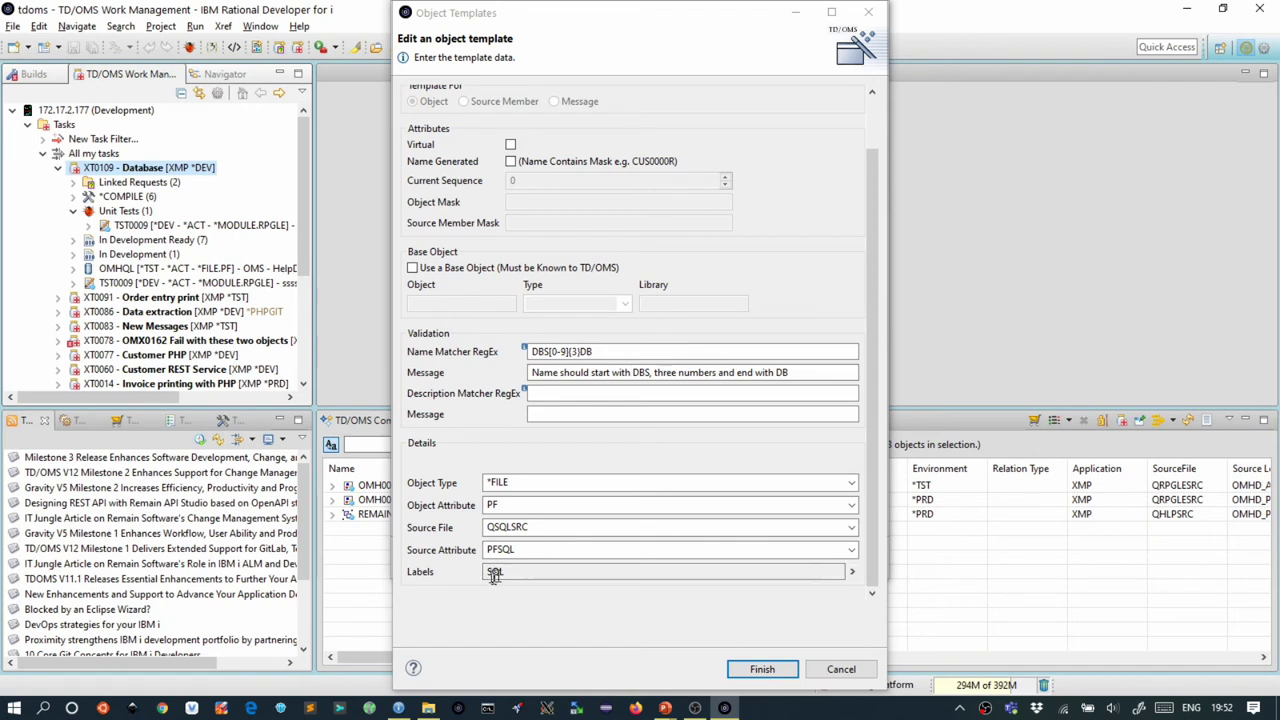
pyautogui.click(768, 676)
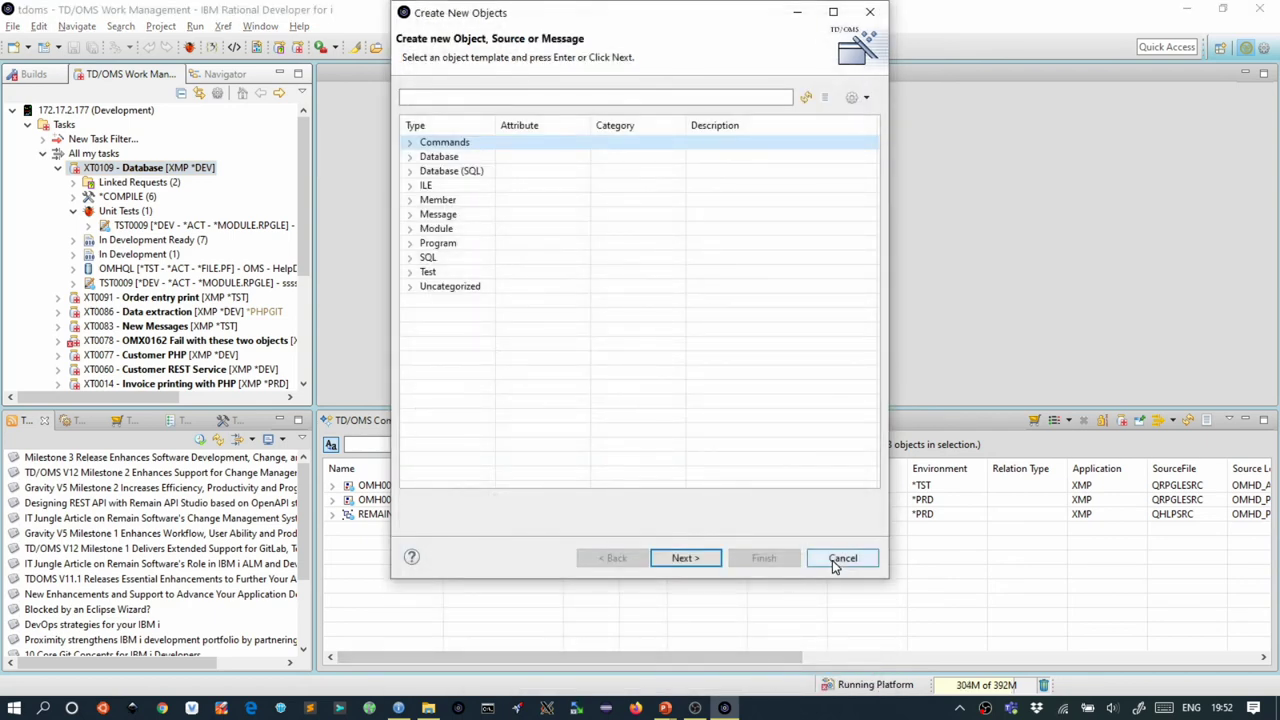
pyautogui.click(837, 560)
pyautogui.hotkey('alt', 'Tab')
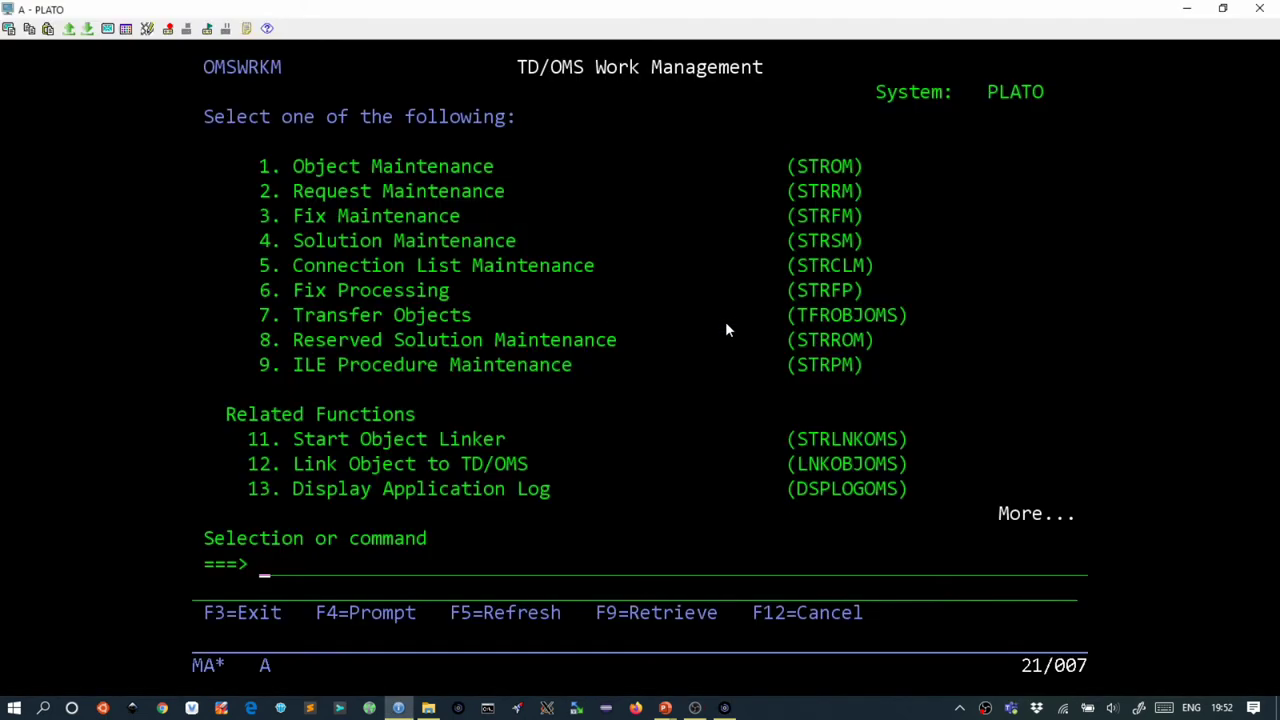
# Step: Run STRACM and open the DSPFFD action's selection for changing
pyautogui.write('strac')
pyautogui.write('m')
pyautogui.press('Return')
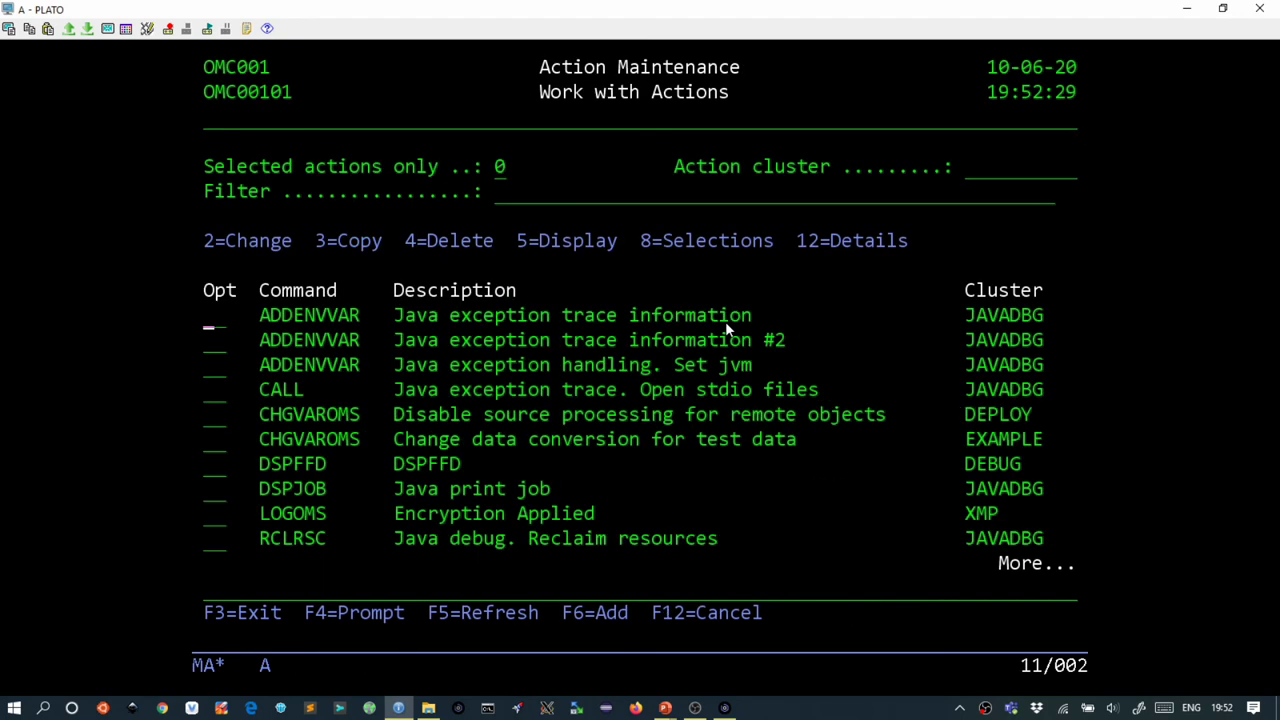
pyautogui.press('Down')
pyautogui.press('Down')
pyautogui.press('Down')
pyautogui.press('Down')
pyautogui.press('Down')
pyautogui.press('Down')
pyautogui.write('8')
pyautogui.press('Return')
pyautogui.write('2')
pyautogui.press('Return')
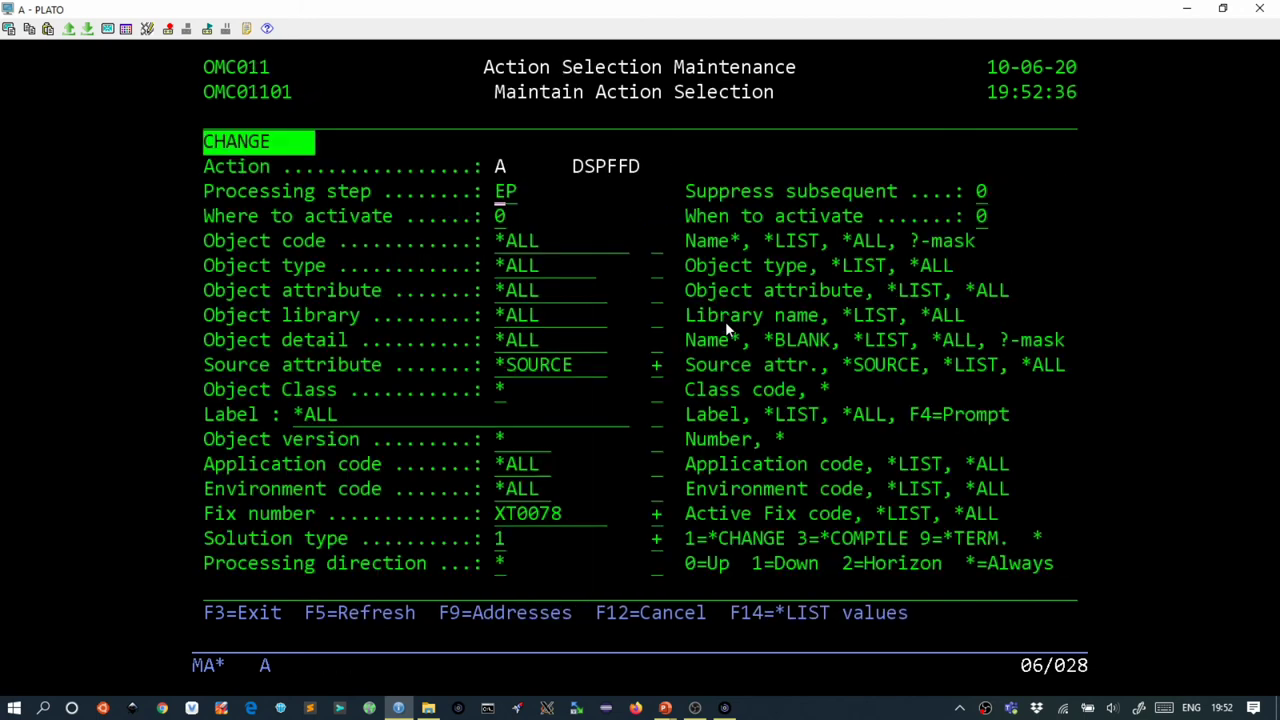
# Step: Set the DSPFFD selection's label to Version 12, save, and return to the main menu
pyautogui.press('Down')
pyautogui.press('Down')
pyautogui.press('Down')
pyautogui.press('Down')
pyautogui.press('Down')
pyautogui.press('Down')
pyautogui.press('Down')
pyautogui.press('Down')
pyautogui.press('Tab')
pyautogui.press('F4')
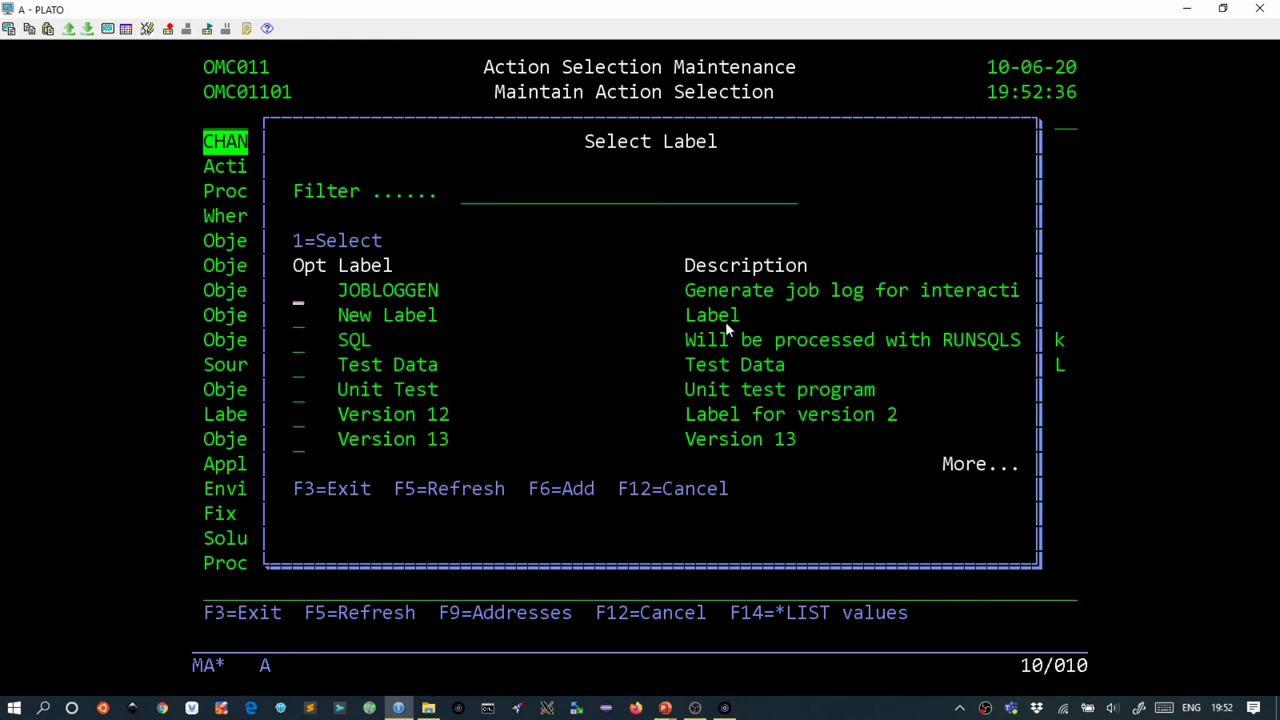
pyautogui.press('Down')
pyautogui.press('Down')
pyautogui.press('Down')
pyautogui.press('Down')
pyautogui.press('Down')
pyautogui.write('1')
pyautogui.press('Return')
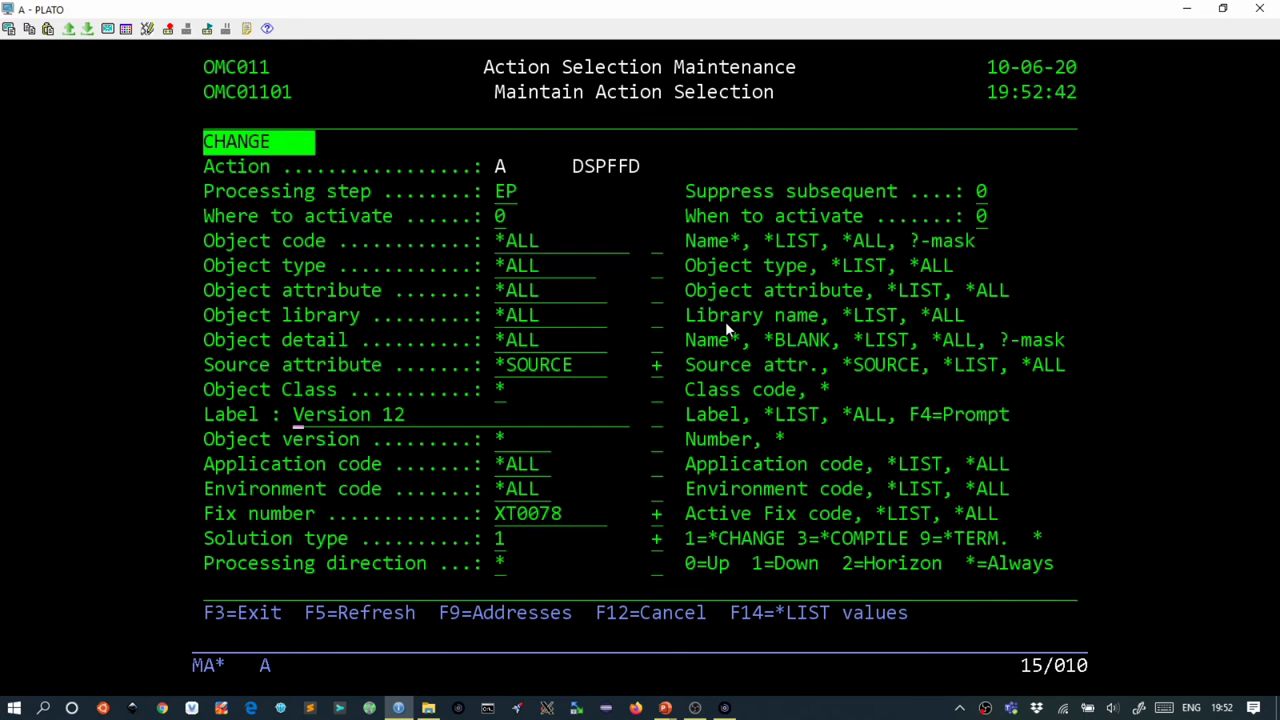
pyautogui.press('Return')
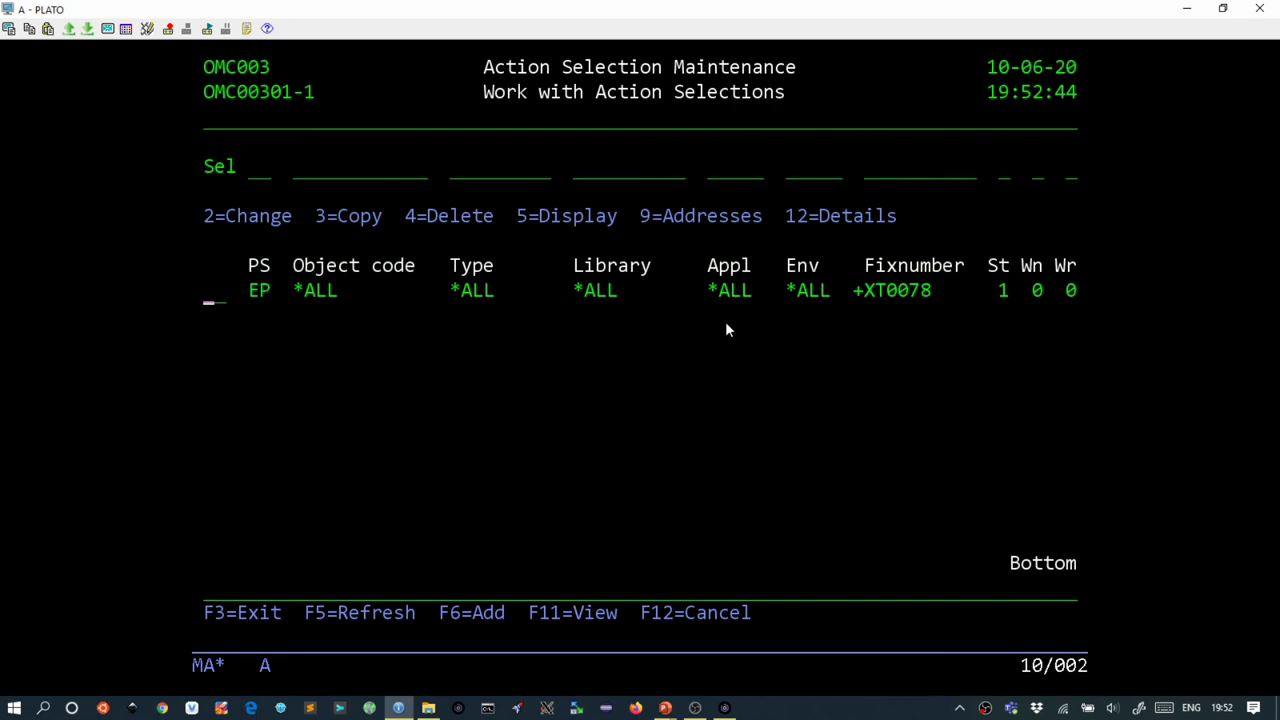
pyautogui.press('F12')
pyautogui.press('F3')
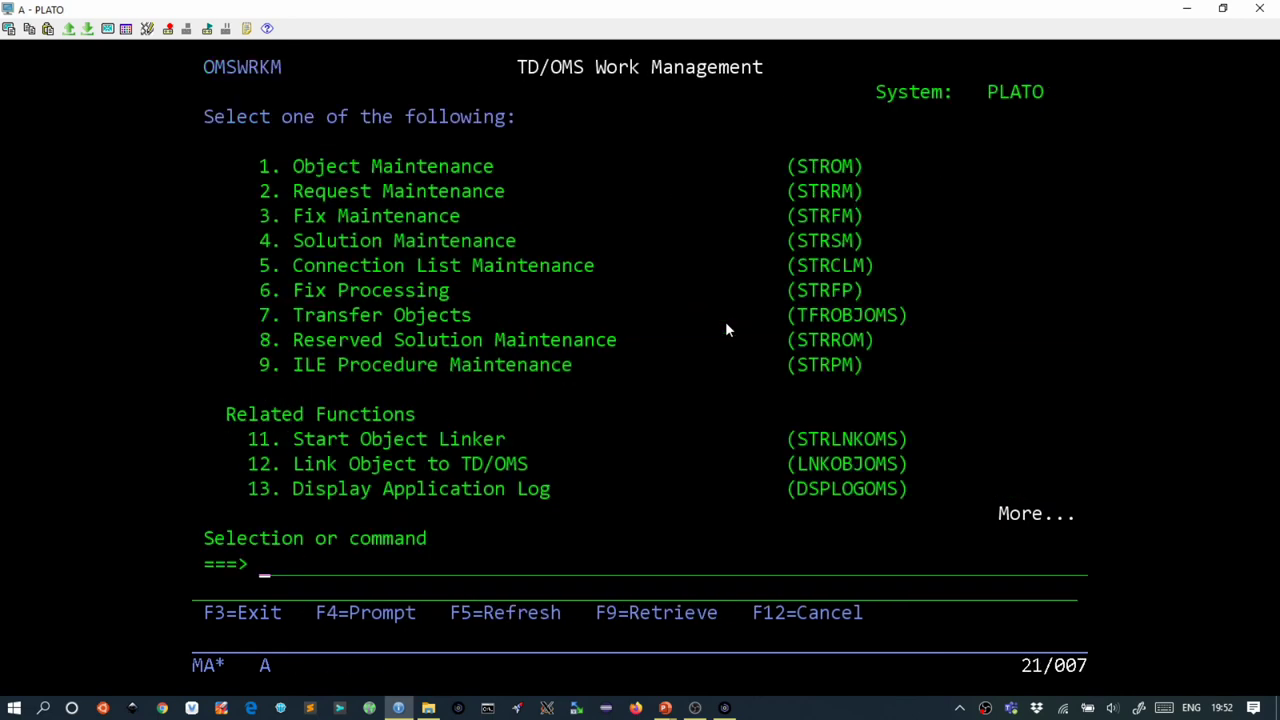
pyautogui.hotkey('alt', 'Tab')
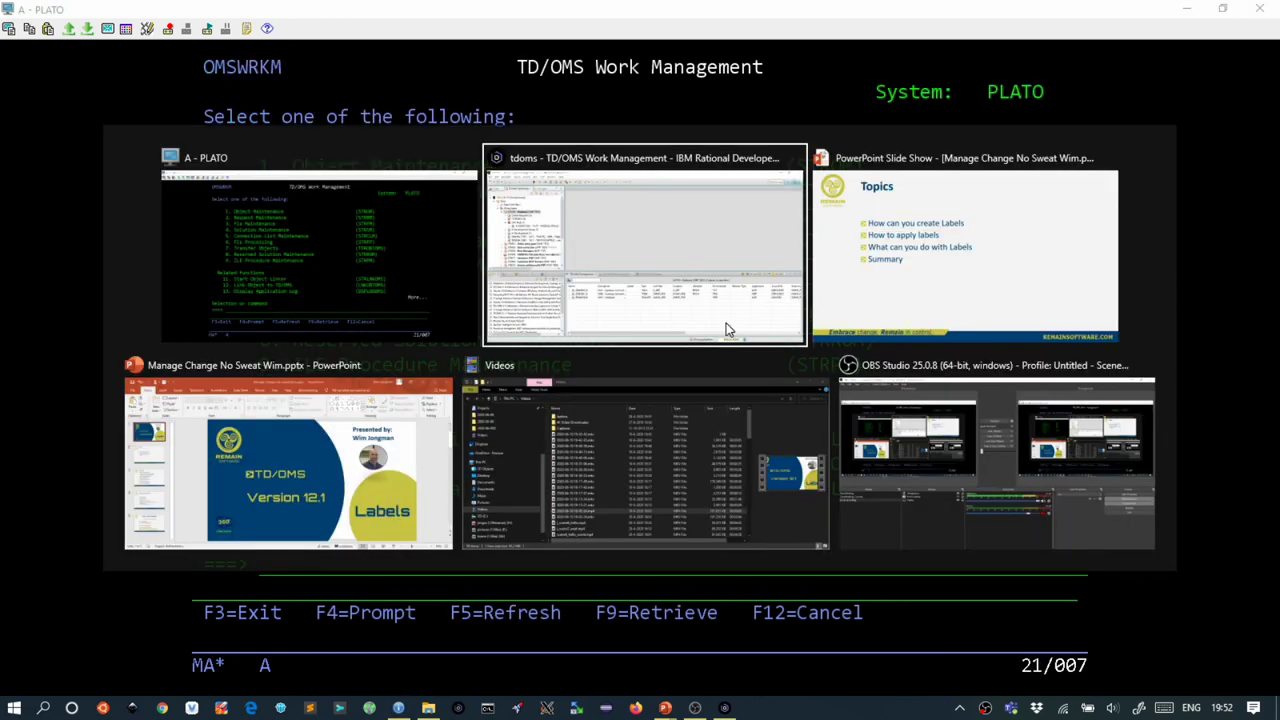
# Step: Bring RDi forward in the TD/OMS Definitions perspective
pyautogui.click(726, 330)
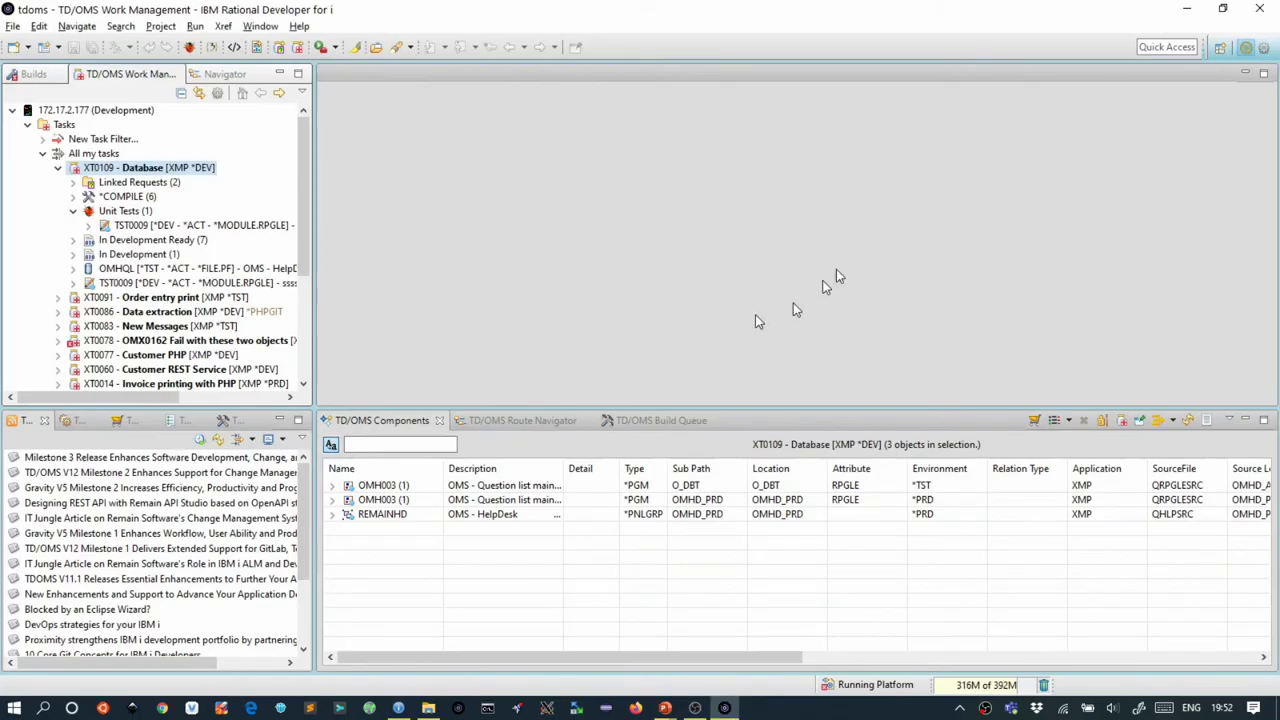
pyautogui.click(1265, 48)
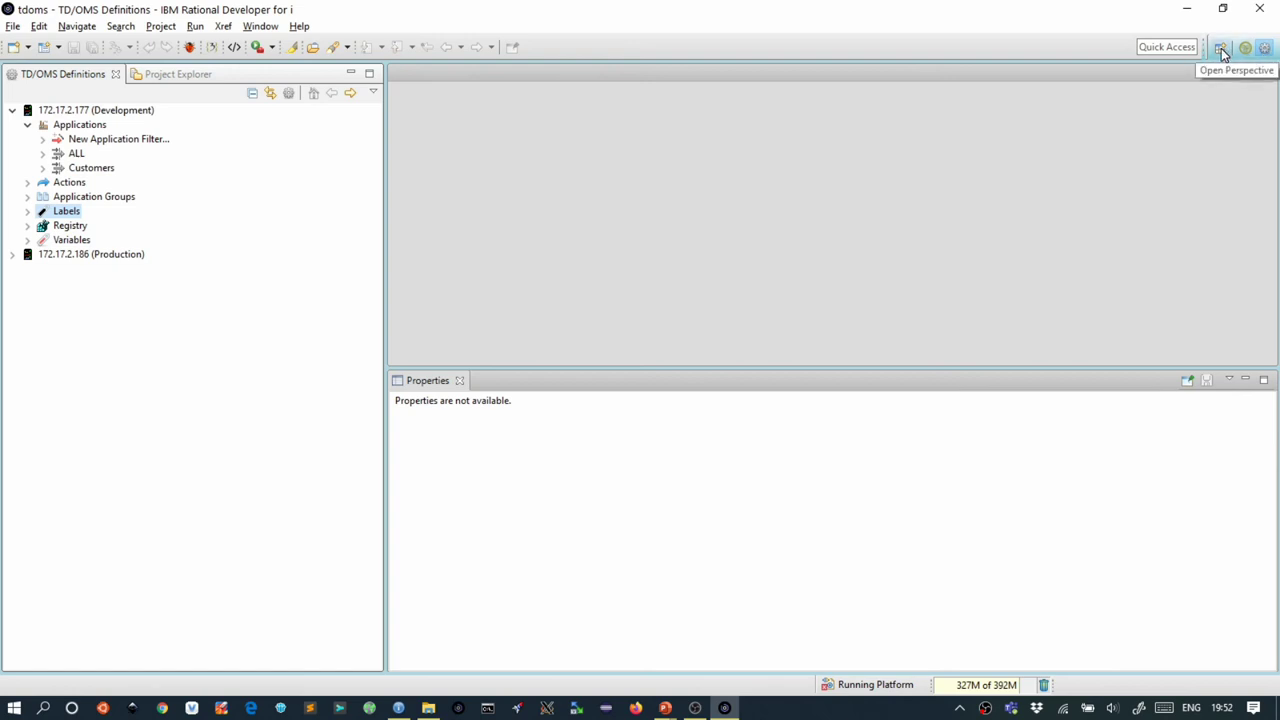
pyautogui.click(1221, 48)
pyautogui.scroll(-5, 640, 332)
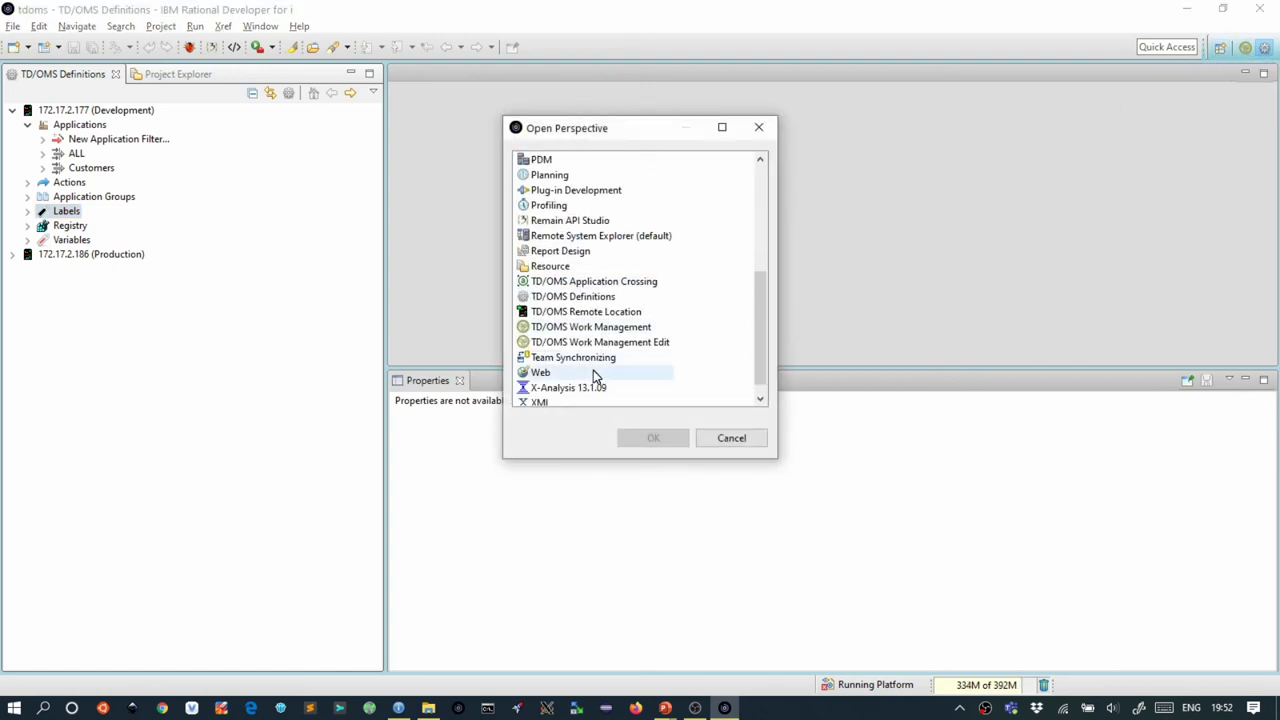
pyautogui.click(731, 440)
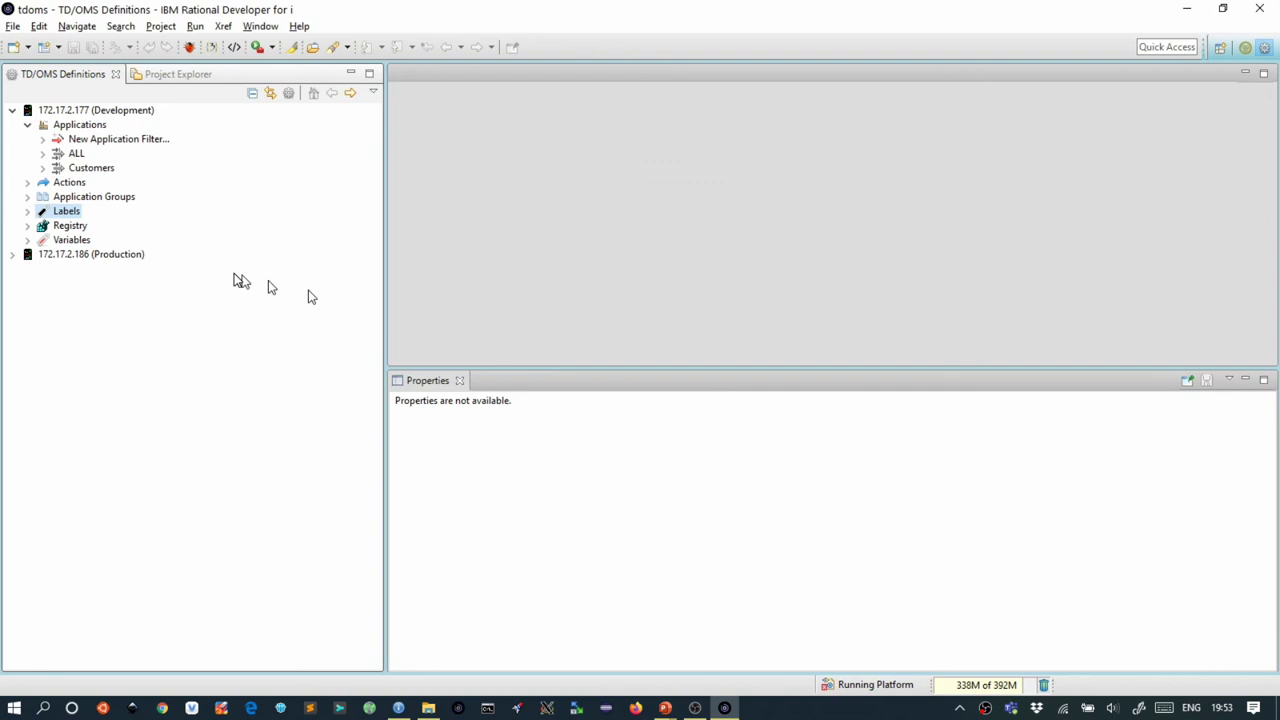
# Step: Expand Labels to show Version 12 used by DSPFFD, plus the unused labels
pyautogui.click(28, 212)
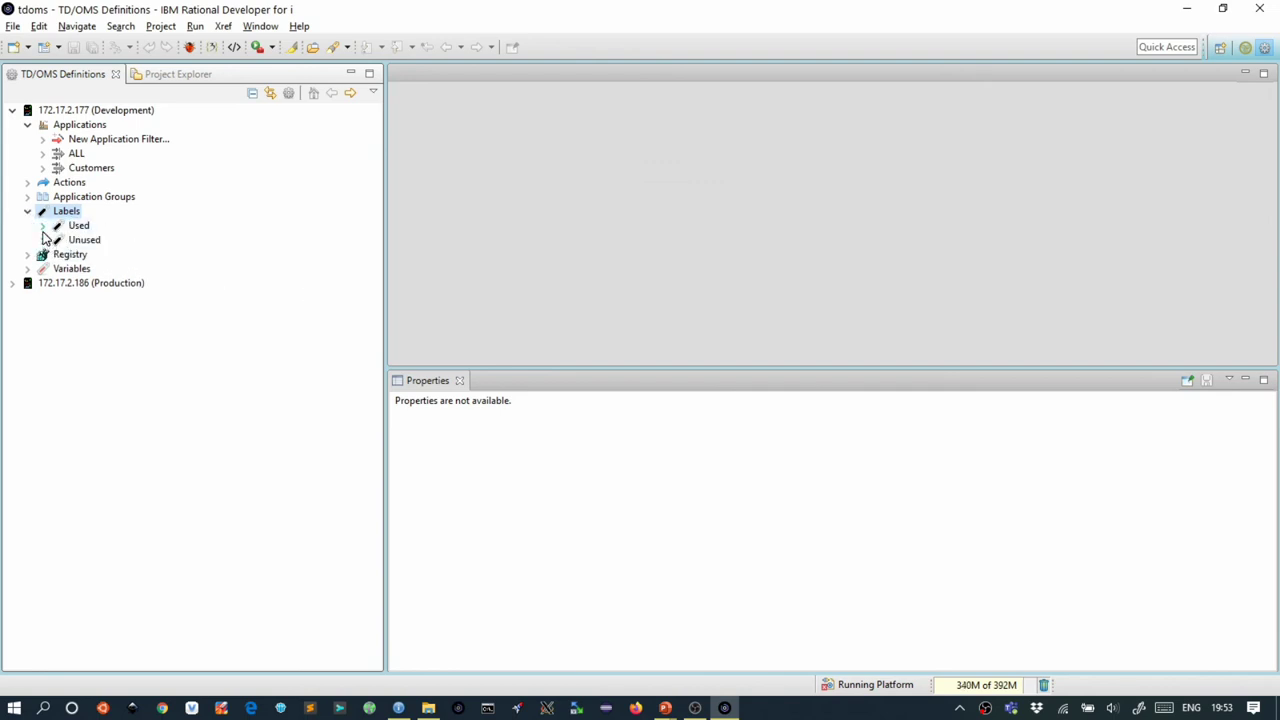
pyautogui.click(43, 229)
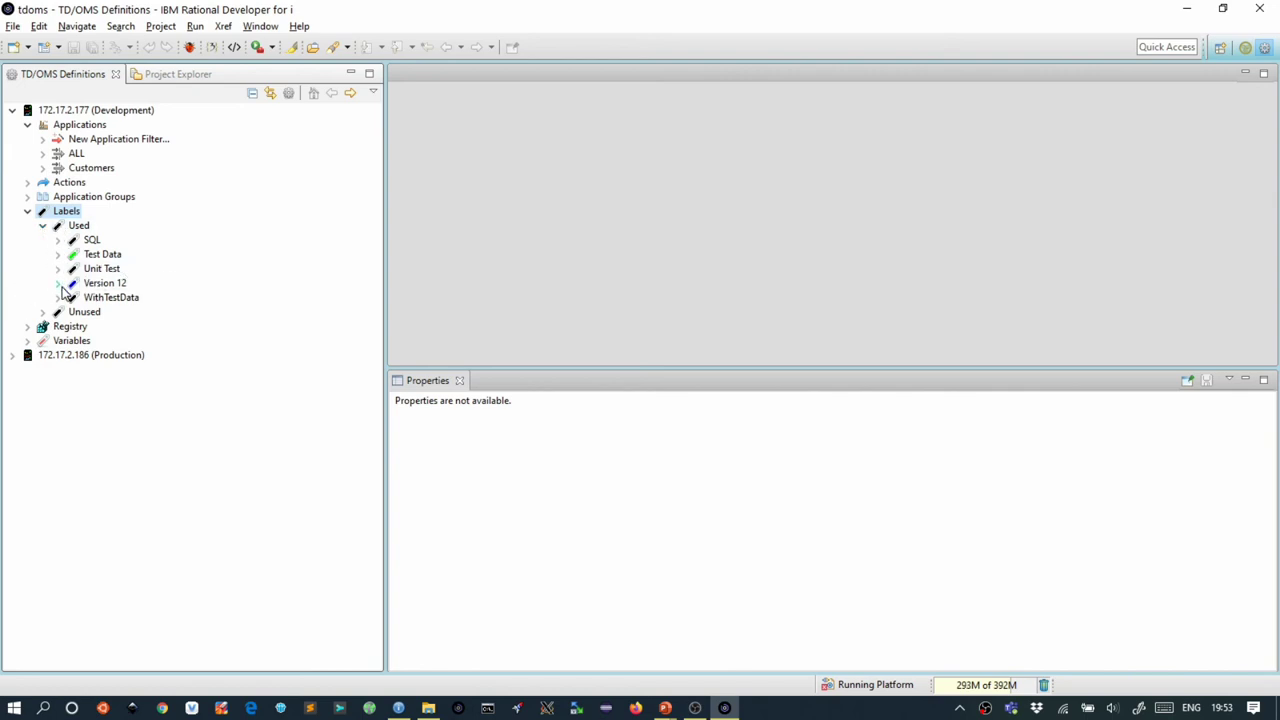
pyautogui.click(58, 284)
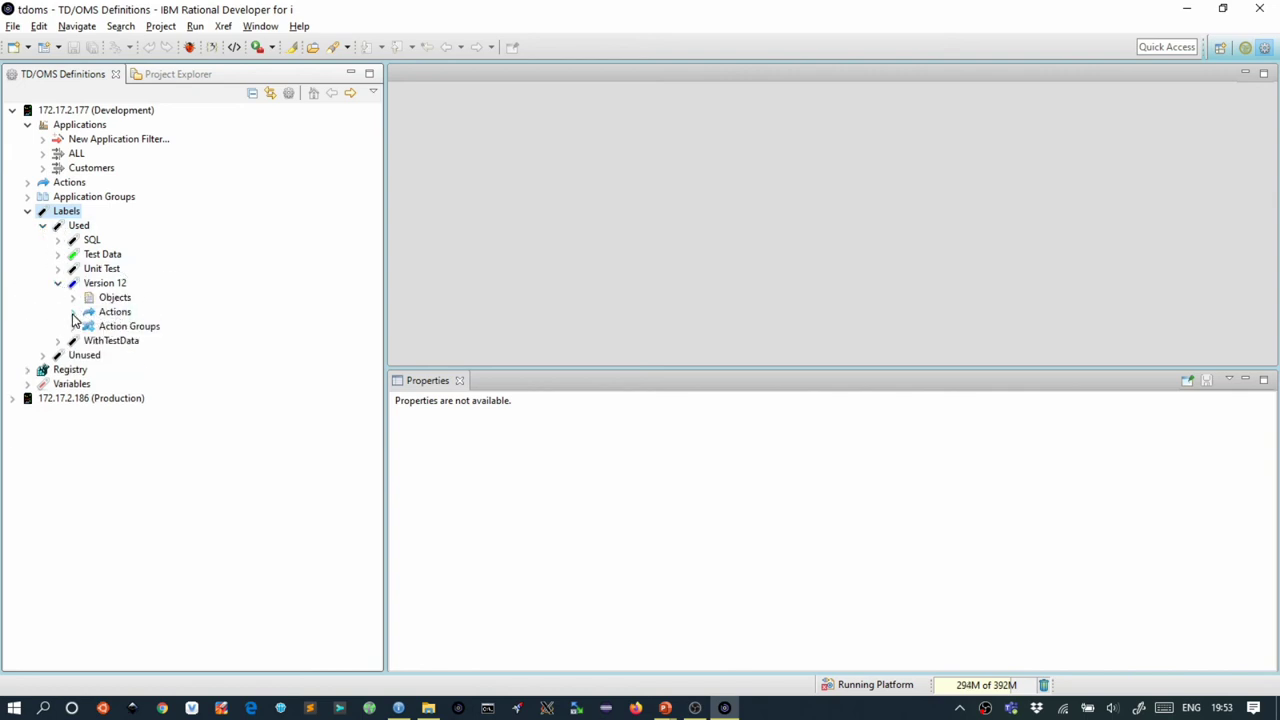
pyautogui.click(72, 312)
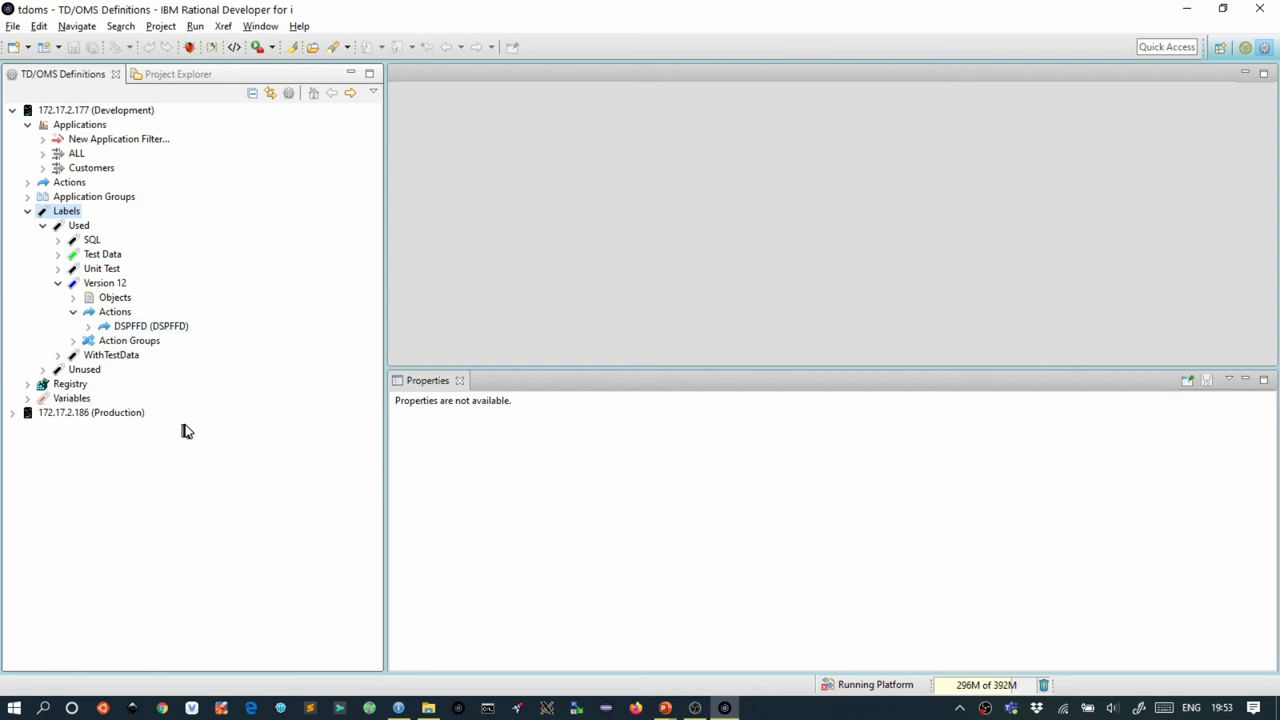
pyautogui.click(42, 369)
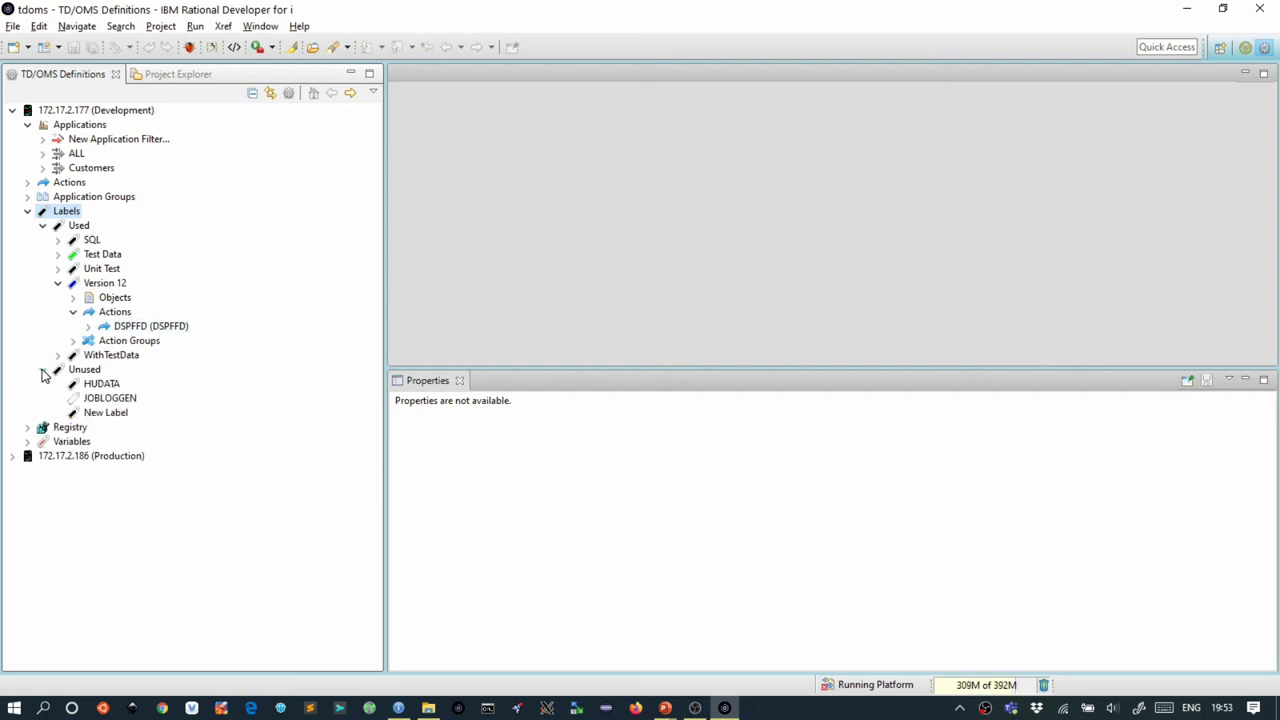